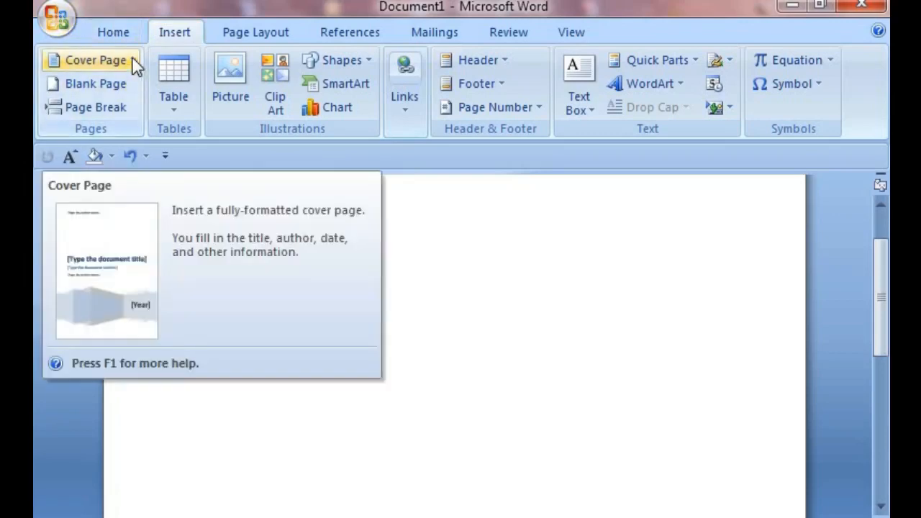
Step: Insert the Puzzle cover page from the built-in cover page gallery
click(131, 58)
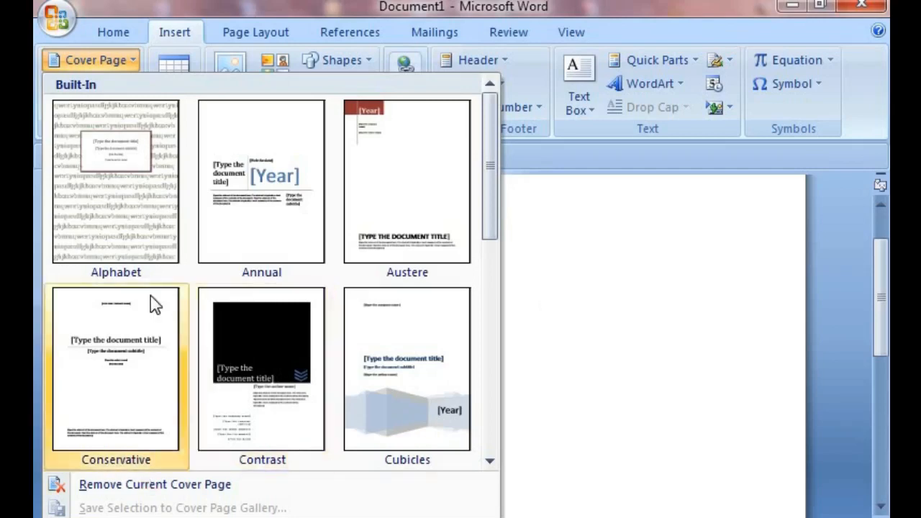
scroll(302, 351, down, 5)
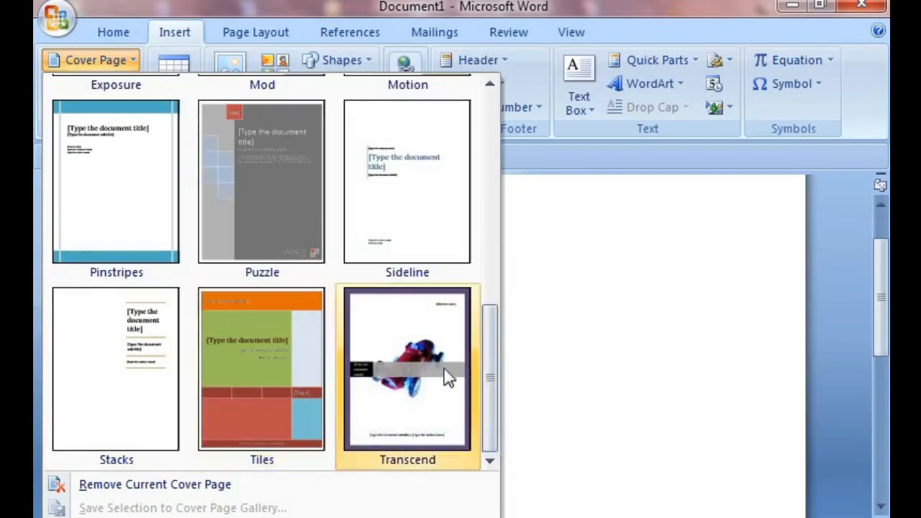
scroll(276, 352, up, 5)
scroll(272, 353, down, 5)
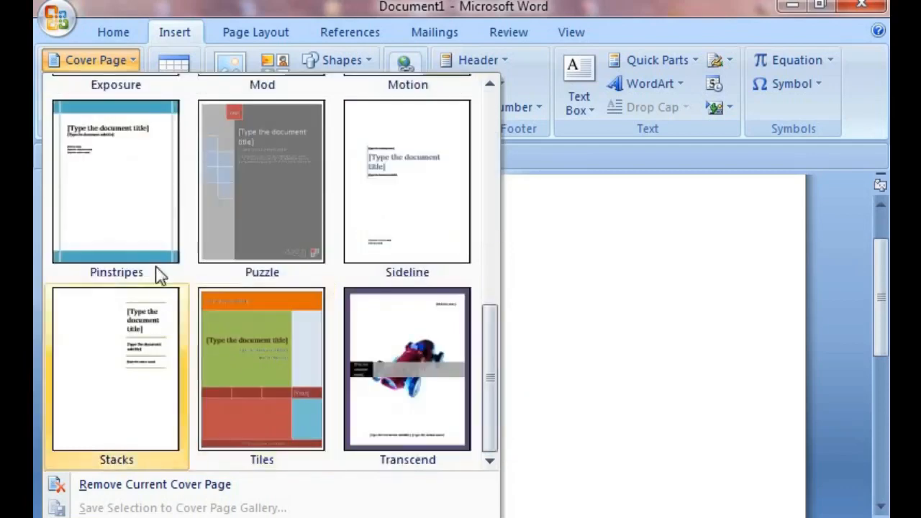
scroll(236, 338, up, 5)
scroll(236, 335, down, 5)
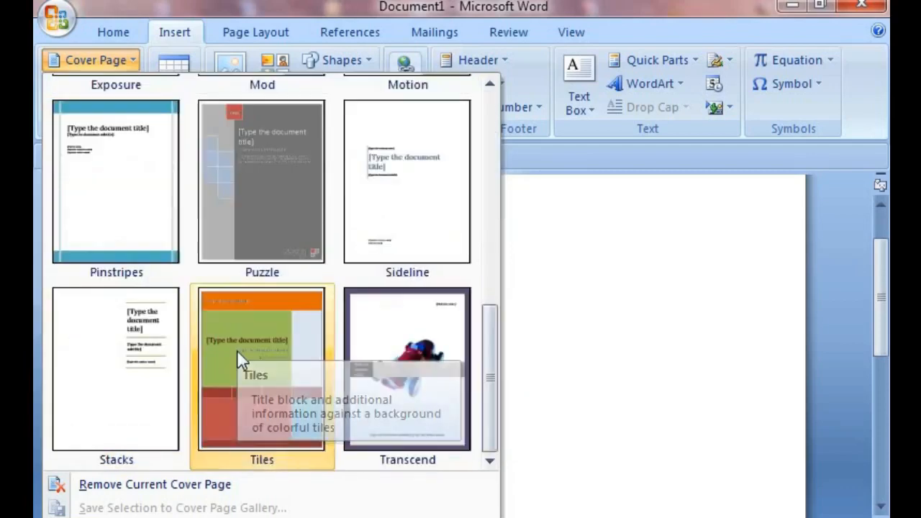
click(251, 215)
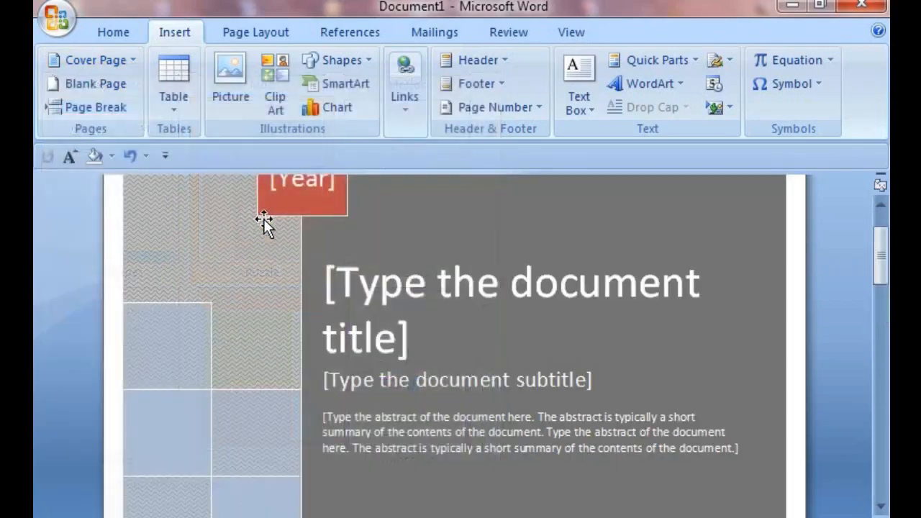
Step: Enter 2022 as the cover page's year
scroll(391, 320, down, 1)
scroll(474, 410, up, 2)
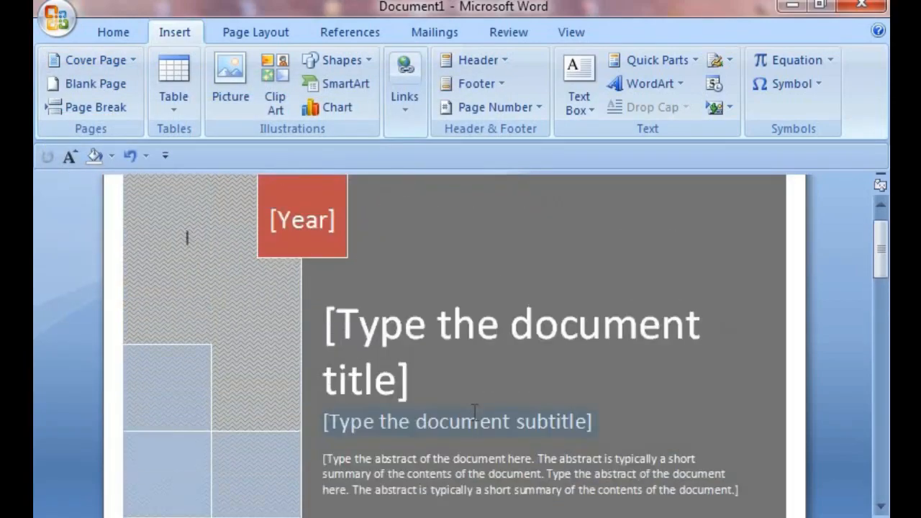
scroll(472, 410, down, 6)
scroll(473, 411, up, 6)
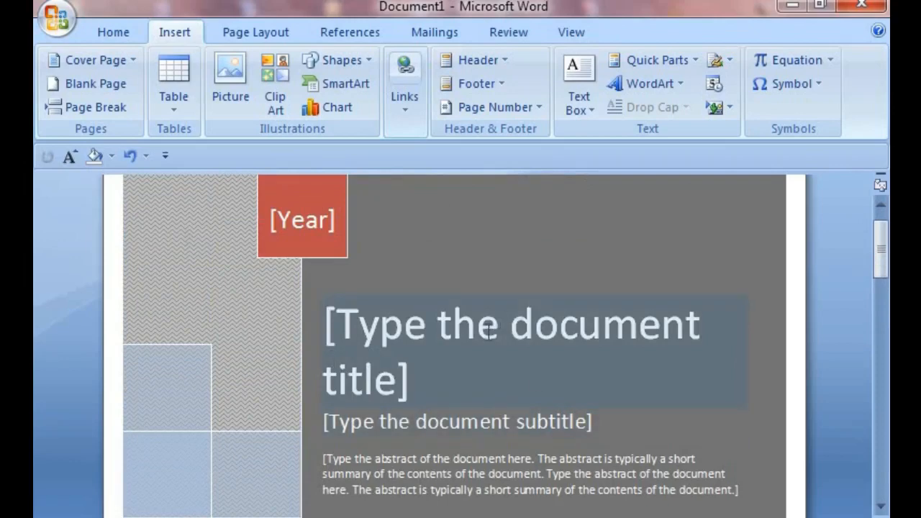
scroll(489, 329, up, 1)
click(328, 284)
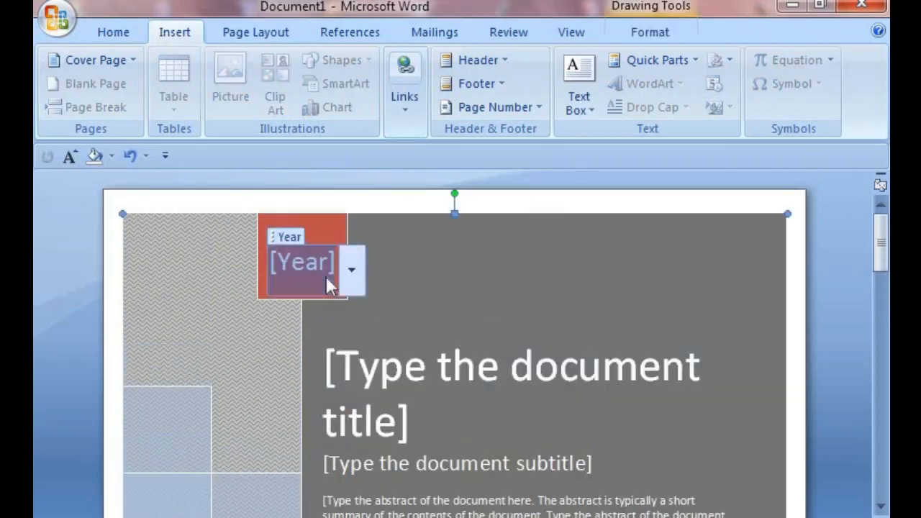
text(2022)
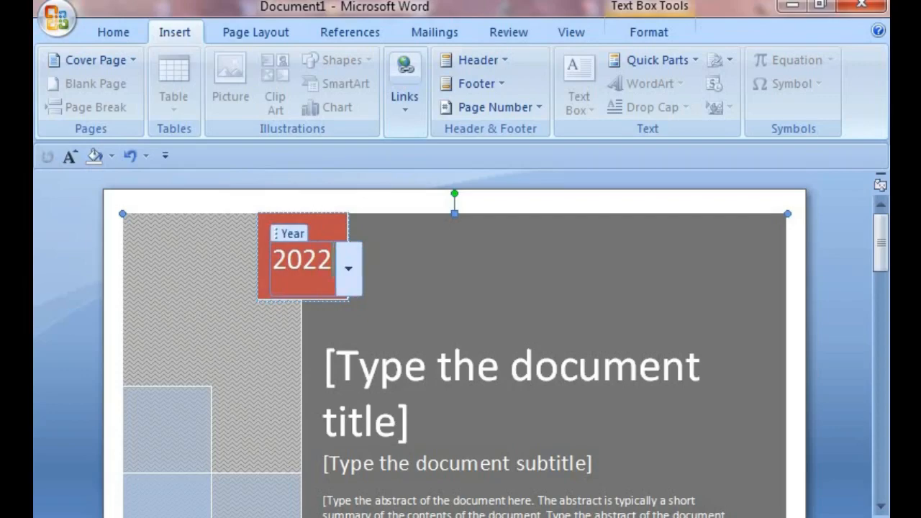
Step: Replace the cover page with the Annual cover page design
scroll(303, 387, down, 4)
scroll(303, 388, down, 10)
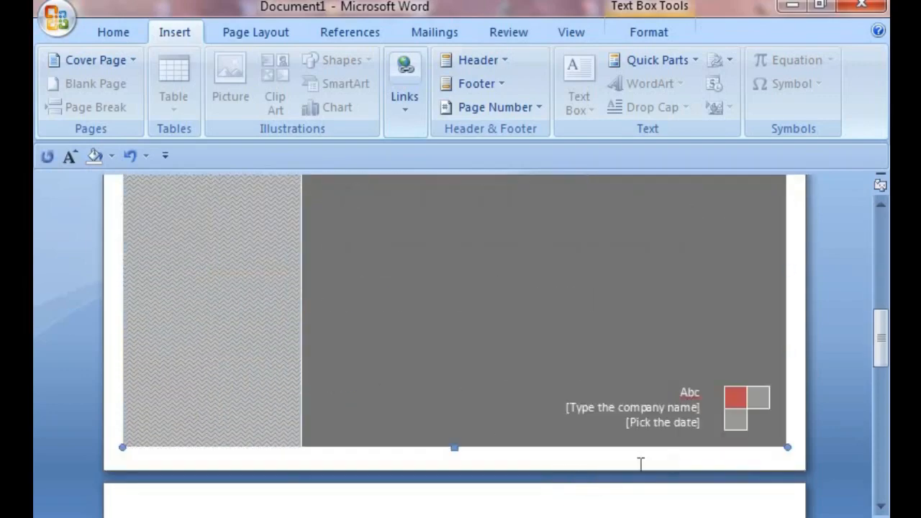
click(676, 422)
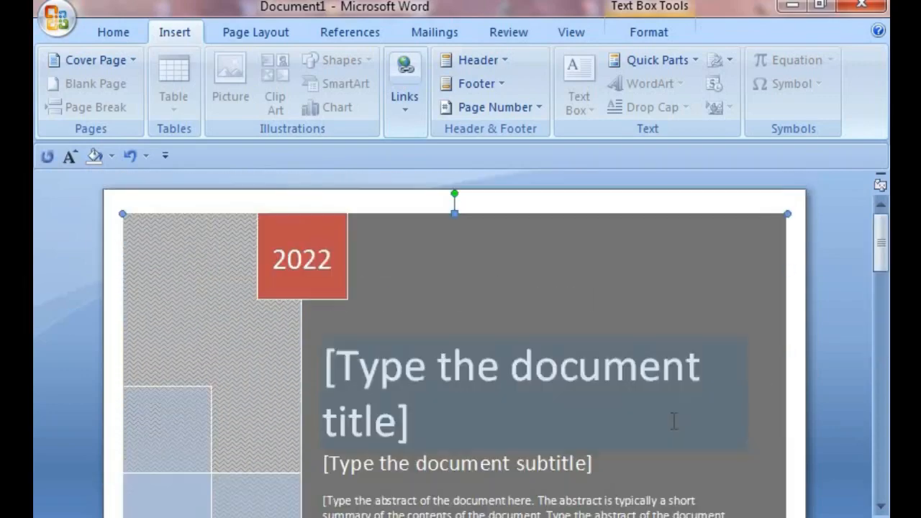
click(432, 411)
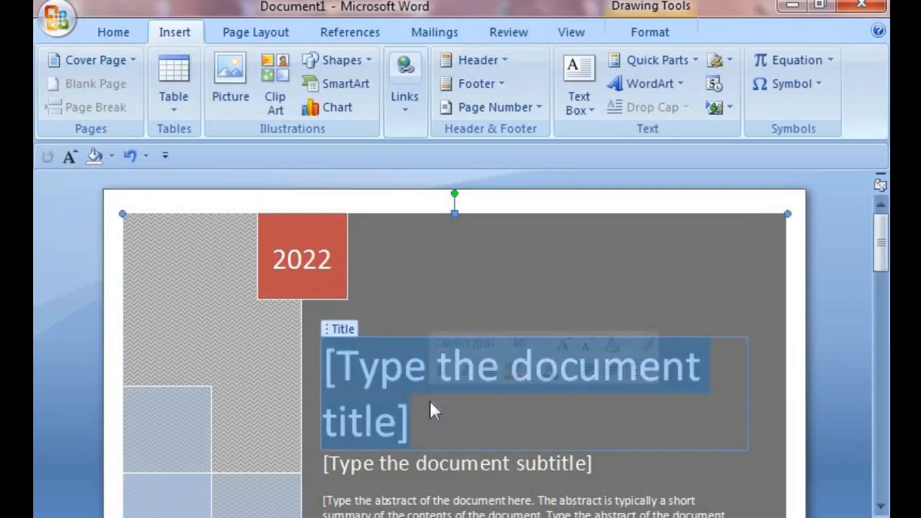
click(134, 60)
click(288, 216)
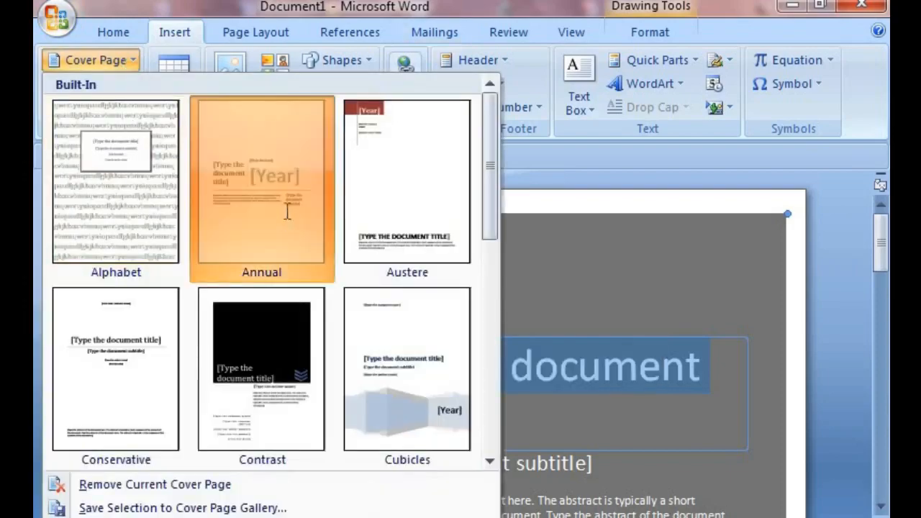
Step: Select all of the document's content and delete it
scroll(352, 387, down, 5)
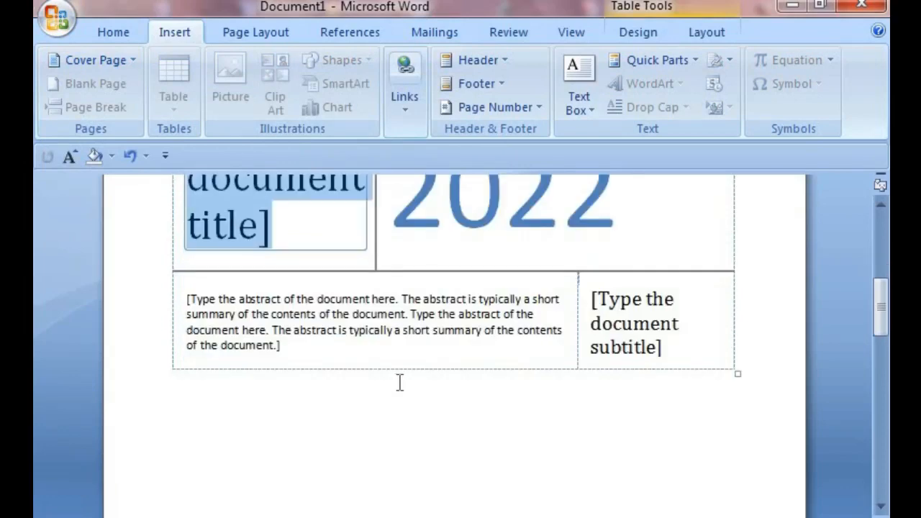
scroll(399, 382, up, 5)
scroll(430, 452, up, 2)
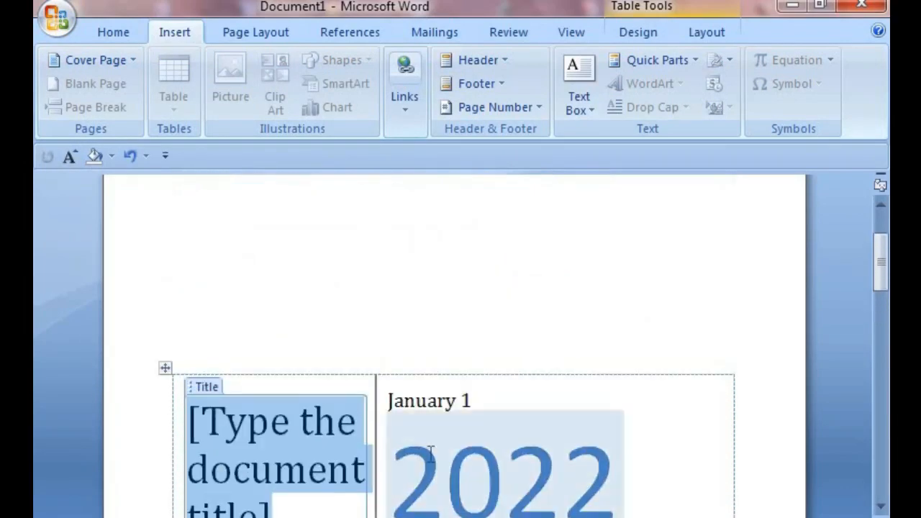
key(ctrl+a)
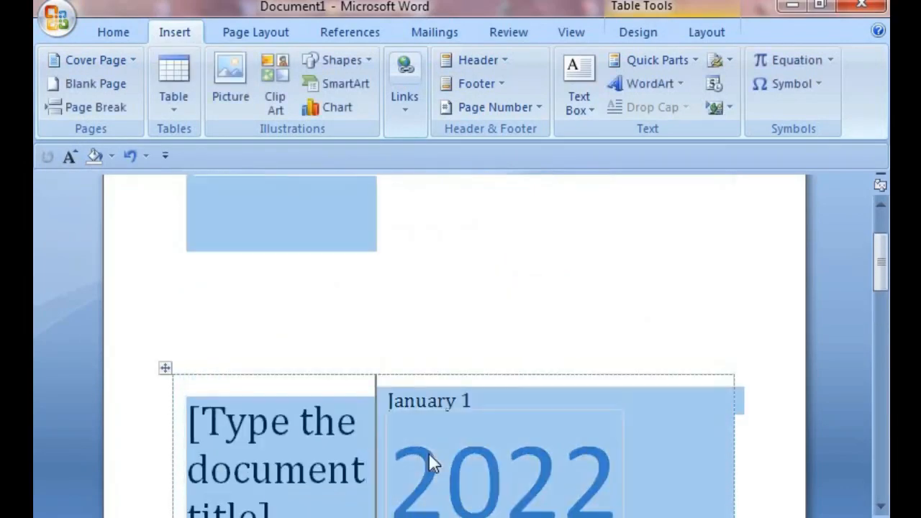
key(Delete)
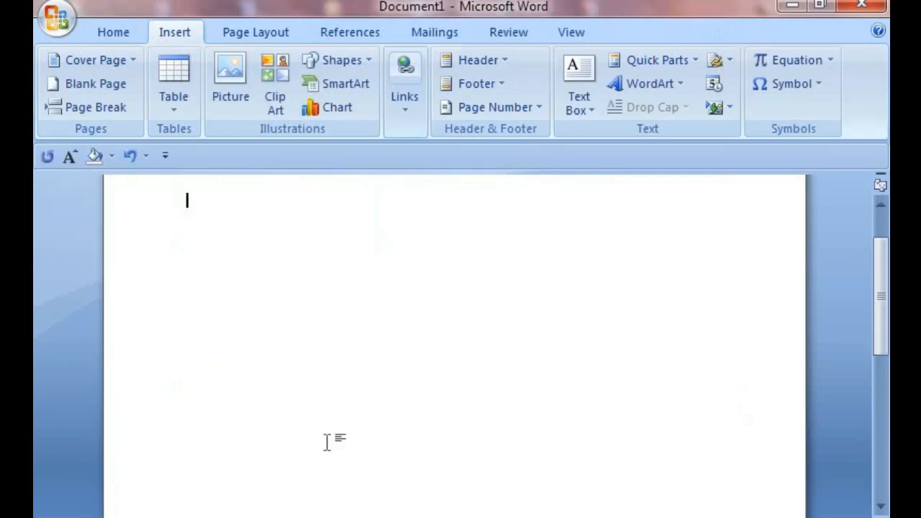
Step: Remove the current cover page from the document
click(125, 60)
scroll(179, 323, down, 5)
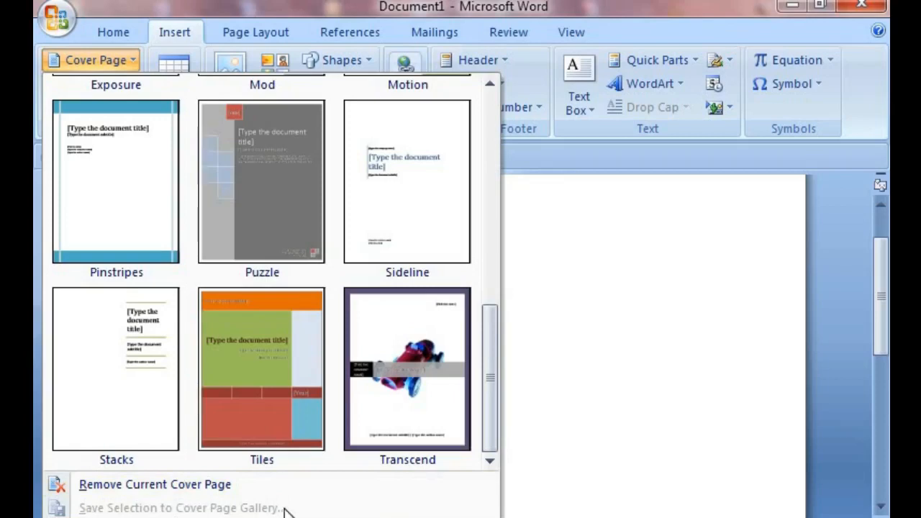
click(158, 485)
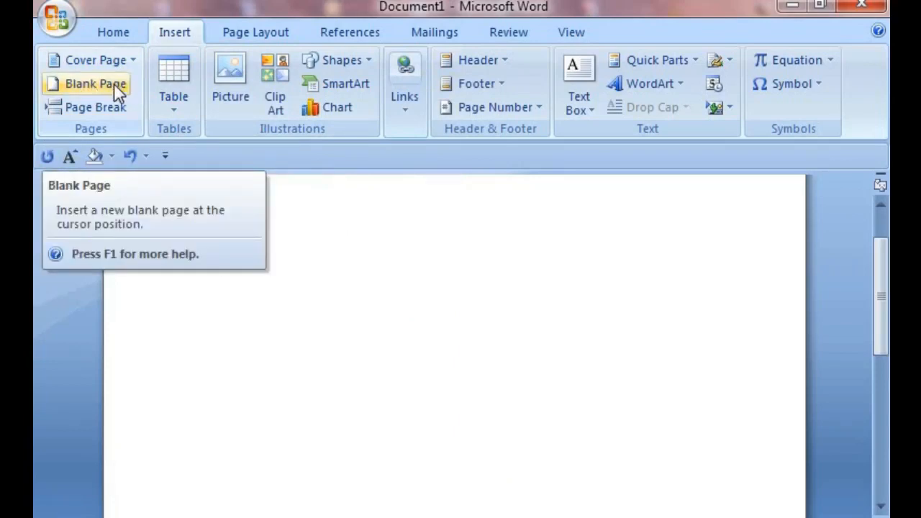
Step: Type two lines of sample text, nhghnjoijifgjhnf and fghiojiofjiojhofg
text(nhghnjoijifgjhnf)
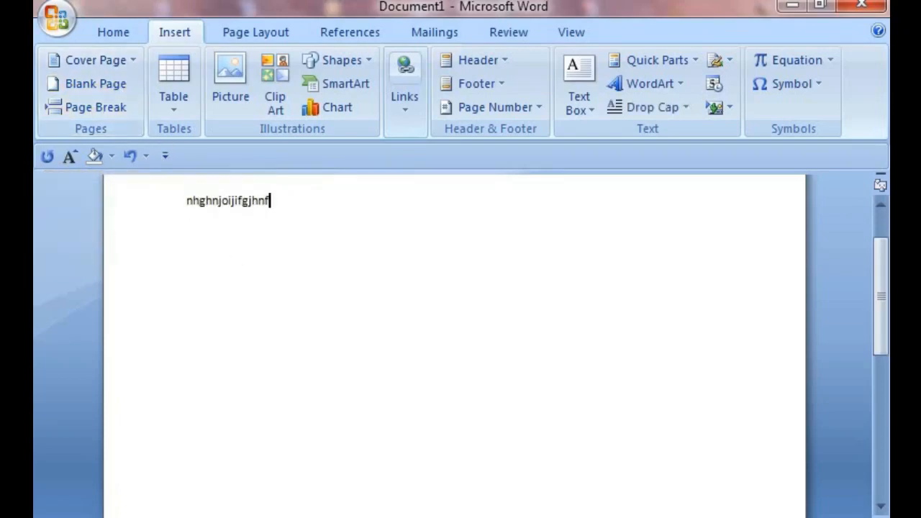
key(Return)
text(fghiojiofjiojhofg)
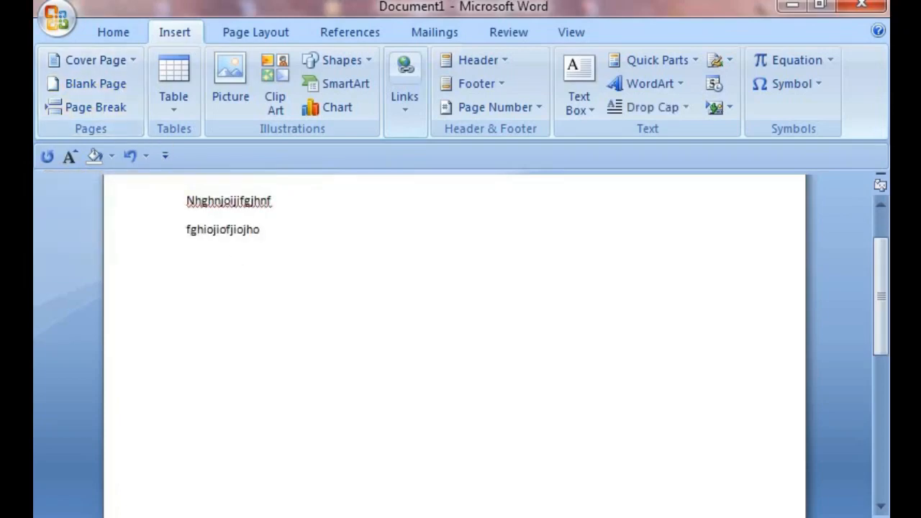
Step: Insert a blank page at the cursor position
click(66, 85)
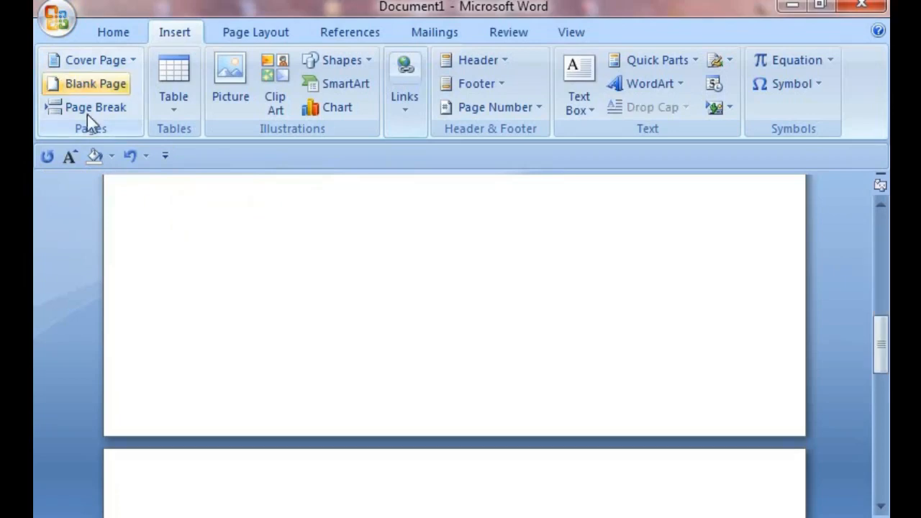
scroll(351, 414, up, 10)
scroll(351, 414, down, 10)
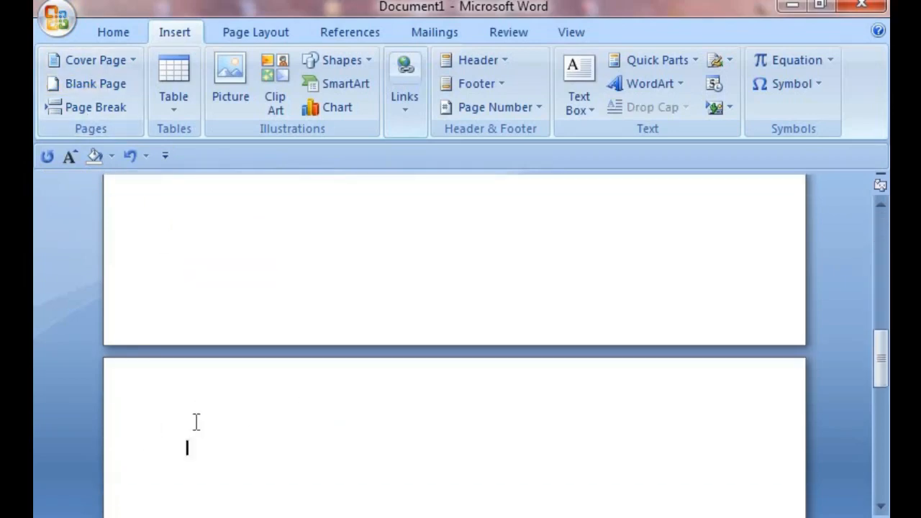
Step: Type hngftjhjkfr on the new blank page and erase the typed text
text(hngftjhjkfr)
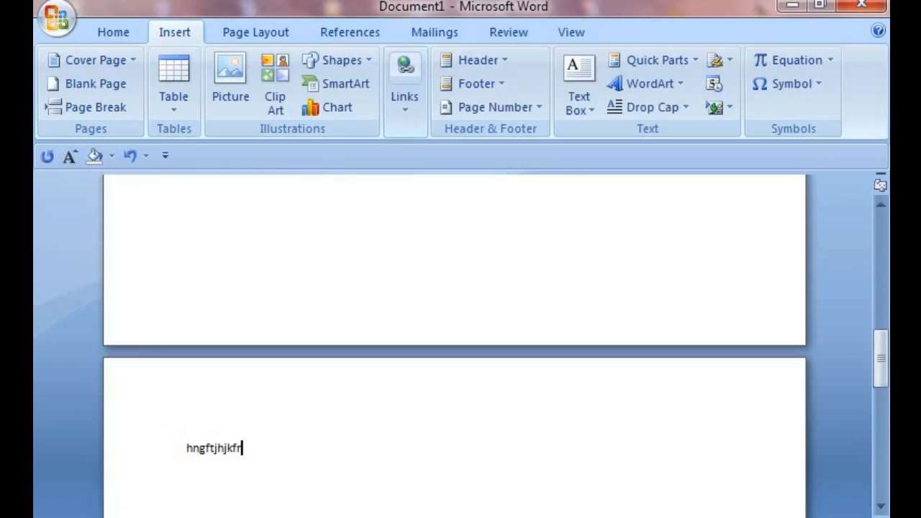
key(BackSpace)
key(BackSpace)
key(BackSpace)
key(BackSpace)
key(BackSpace)
key(BackSpace)
key(BackSpace)
key(BackSpace)
key(BackSpace)
key(BackSpace)
key(BackSpace)
key(BackSpace)
key(BackSpace)
key(BackSpace)
key(BackSpace)
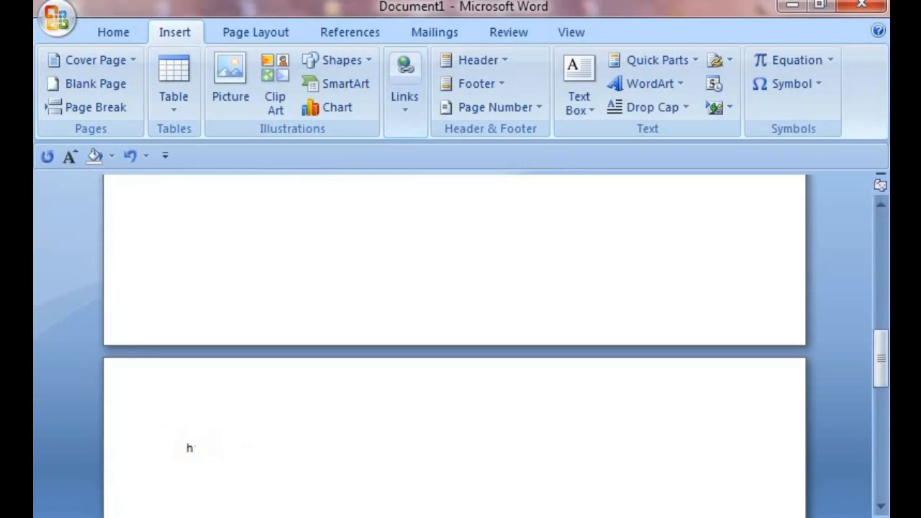
key(BackSpace)
key(BackSpace)
key(BackSpace)
key(BackSpace)
key(BackSpace)
key(BackSpace)
key(BackSpace)
key(BackSpace)
key(BackSpace)
key(BackSpace)
key(BackSpace)
key(BackSpace)
key(BackSpace)
key(BackSpace)
key(BackSpace)
key(BackSpace)
key(BackSpace)
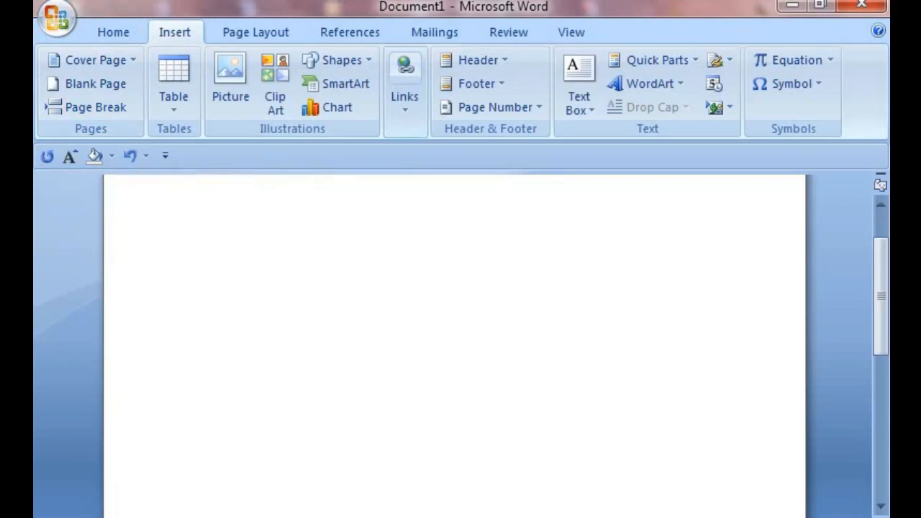
Step: Generate sample paragraphs by entering =rand() at the top of the page
text(=ra)
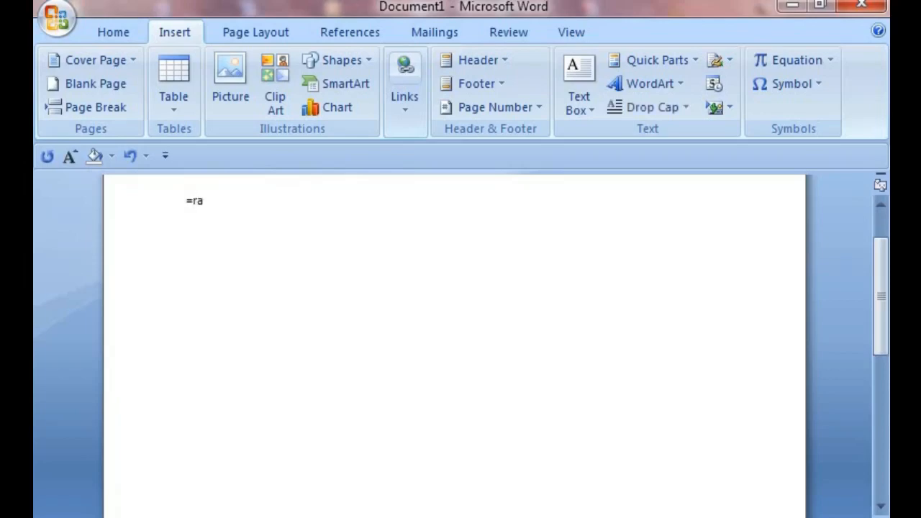
text(nd())
key(Return)
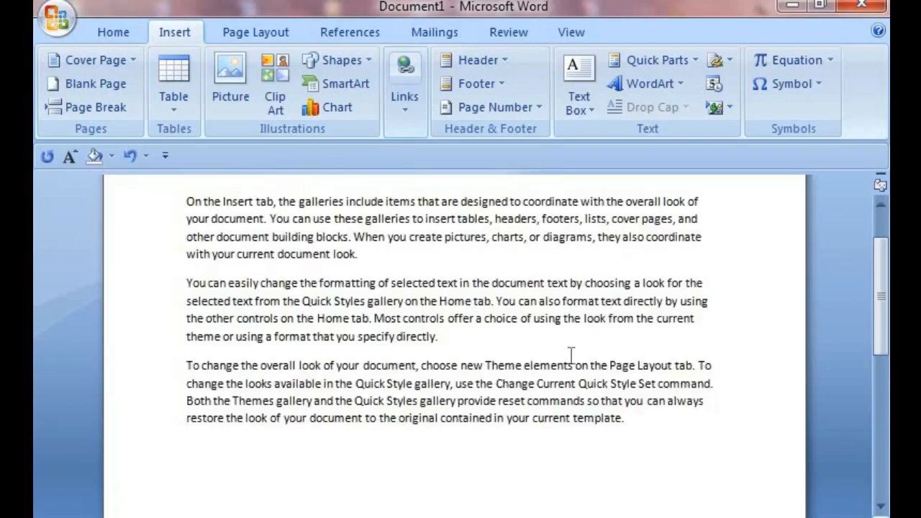
Step: Select all the generated paragraphs and set their font size to 18
drag(185, 200, 755, 428)
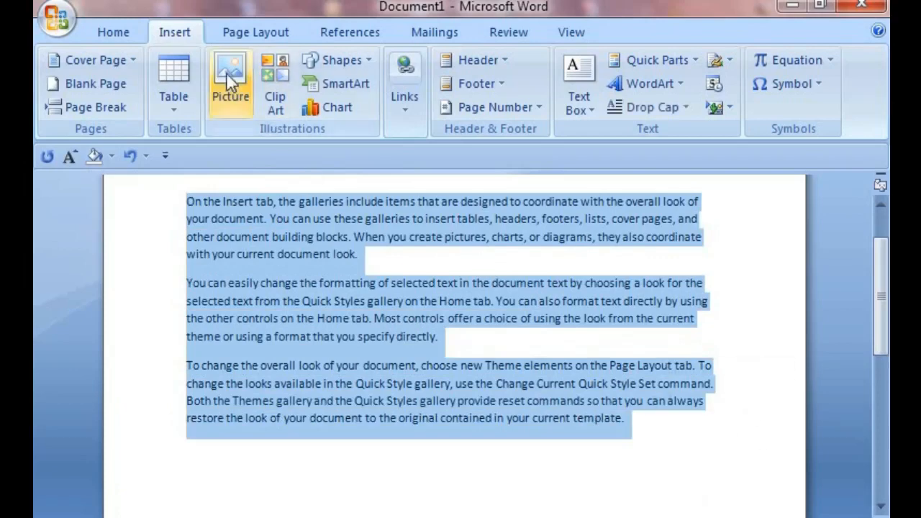
click(121, 34)
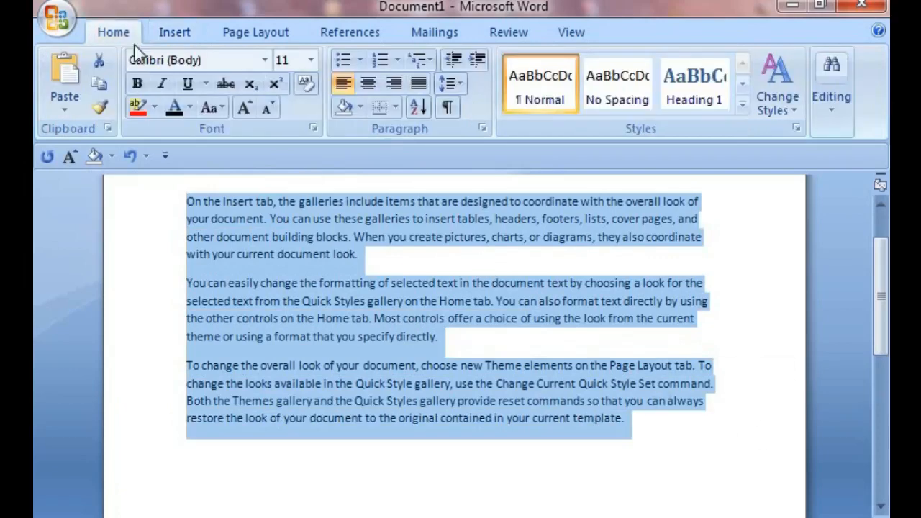
click(314, 62)
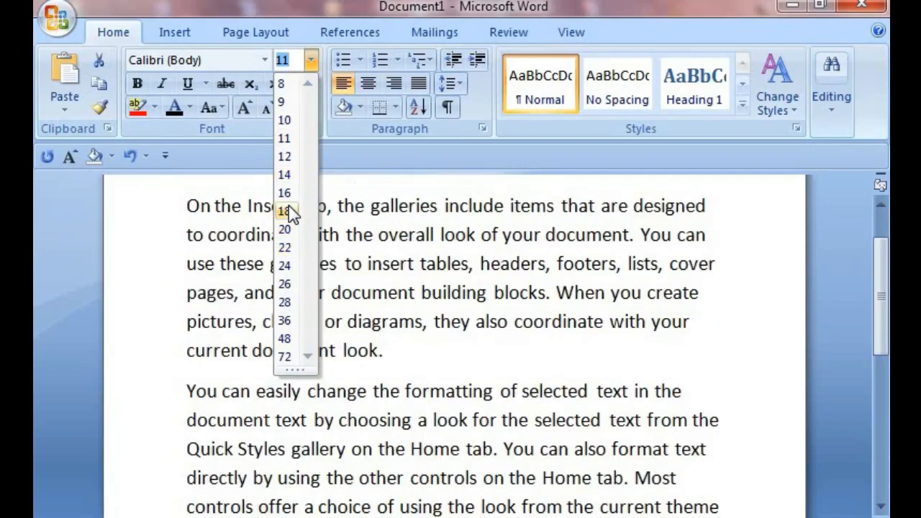
click(288, 212)
Step: Insert a page break after the first paragraph
scroll(466, 343, down, 3)
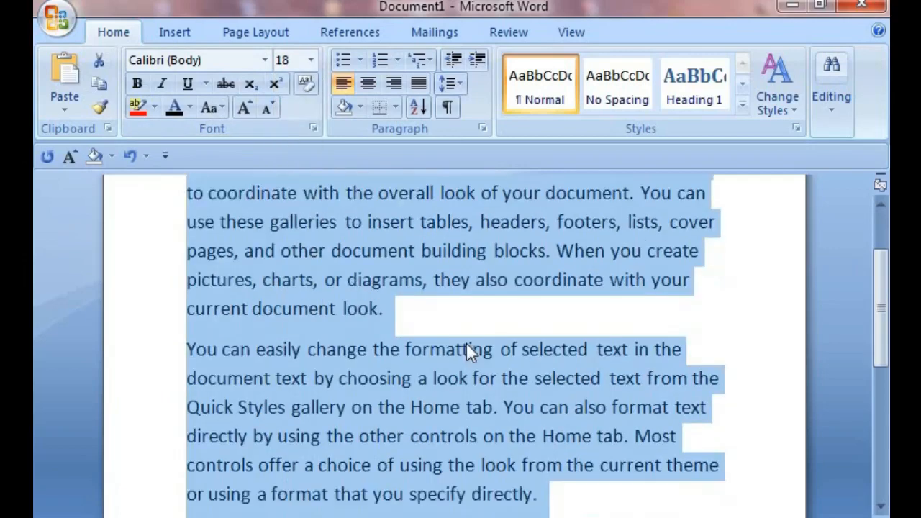
click(648, 237)
scroll(563, 289, up, 3)
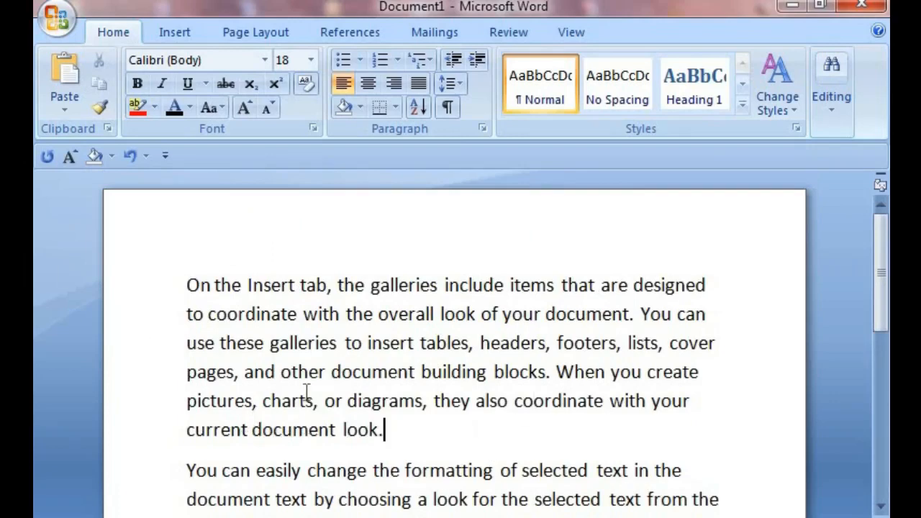
click(174, 33)
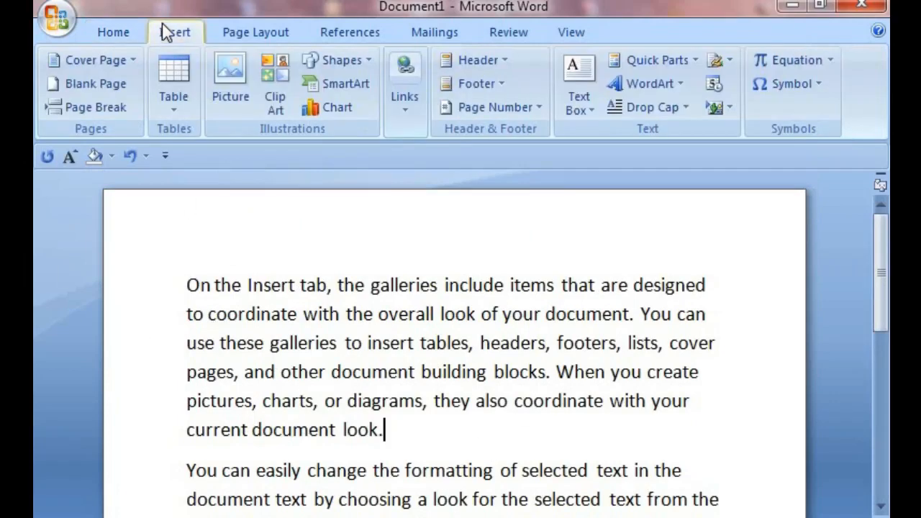
click(95, 112)
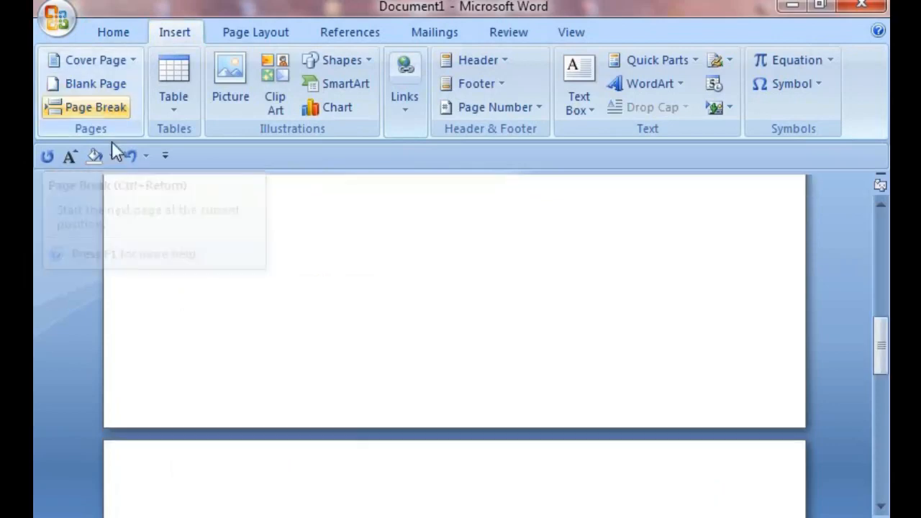
Step: Insert a page break after the paragraph ending 'you specify directly.'
scroll(421, 504, up, 5)
scroll(421, 509, up, 2)
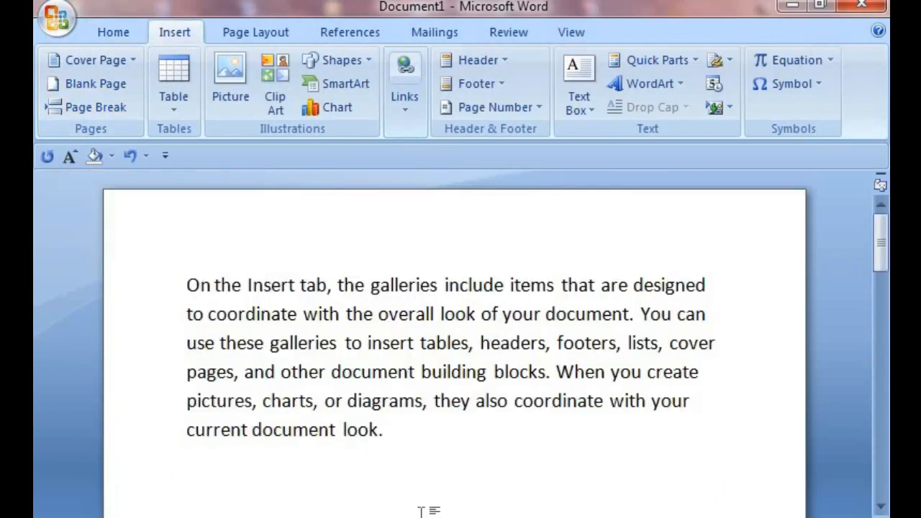
scroll(442, 478, down, 5)
scroll(453, 486, down, 10)
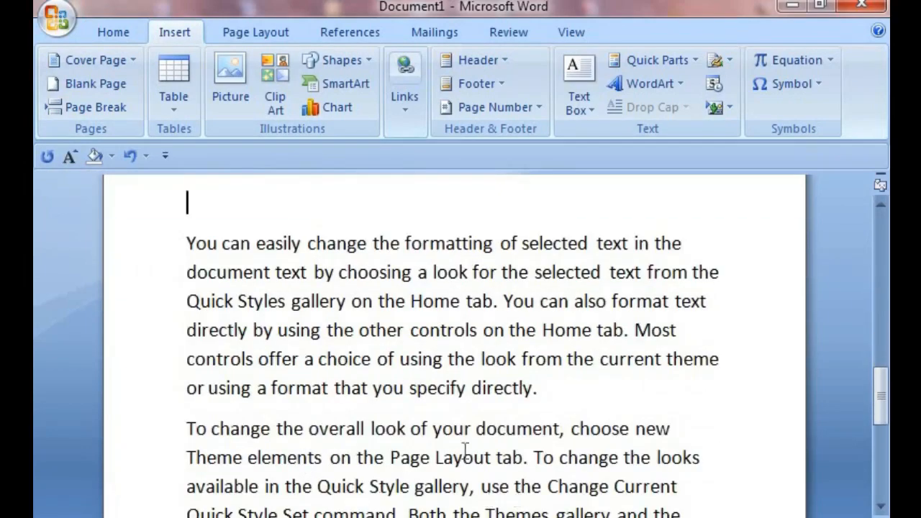
click(551, 396)
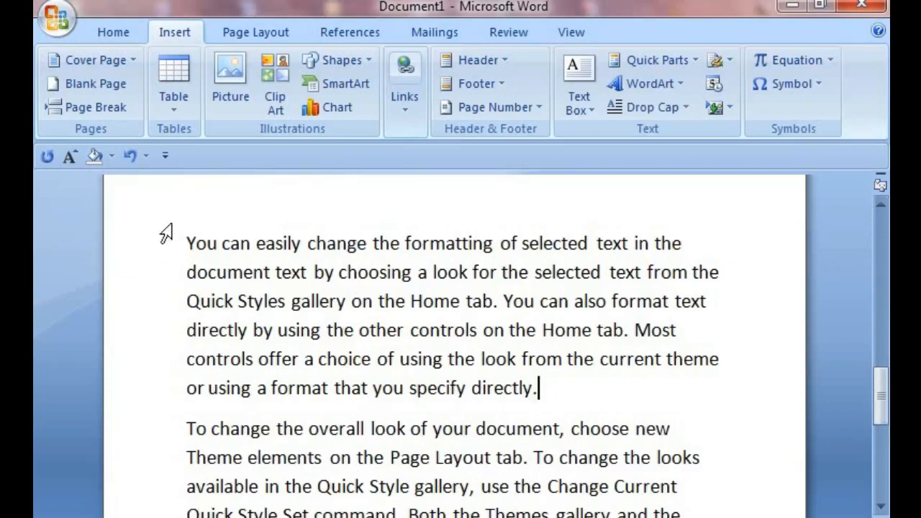
click(104, 113)
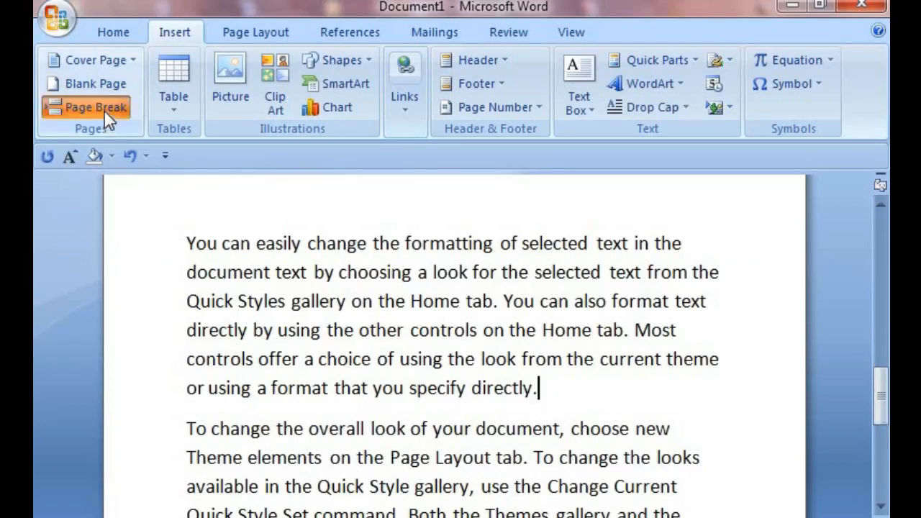
Step: Insert a table of 10 columns by 8 rows at the top of the new page
scroll(456, 478, up, 5)
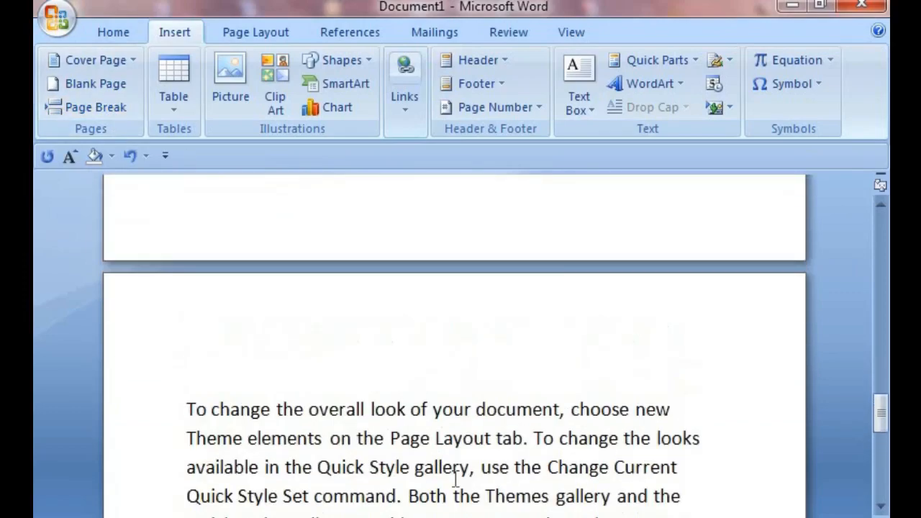
scroll(456, 478, up, 12)
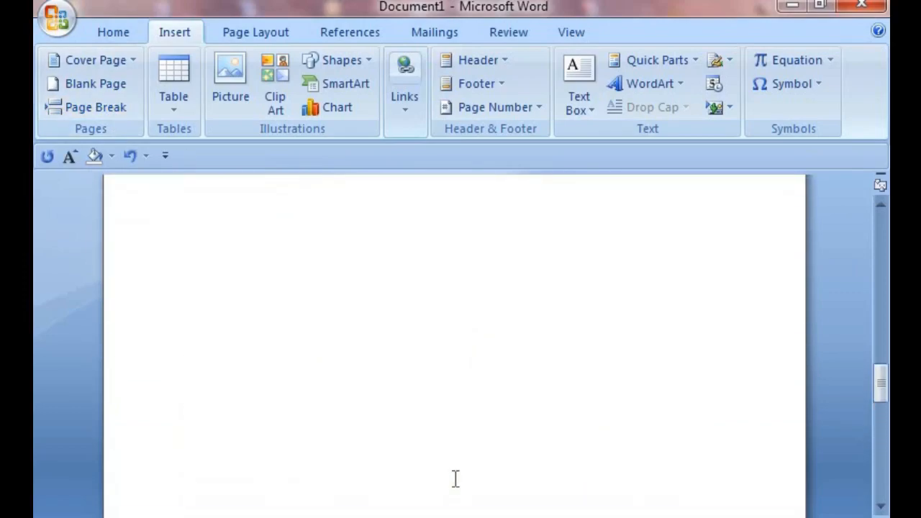
scroll(453, 477, up, 10)
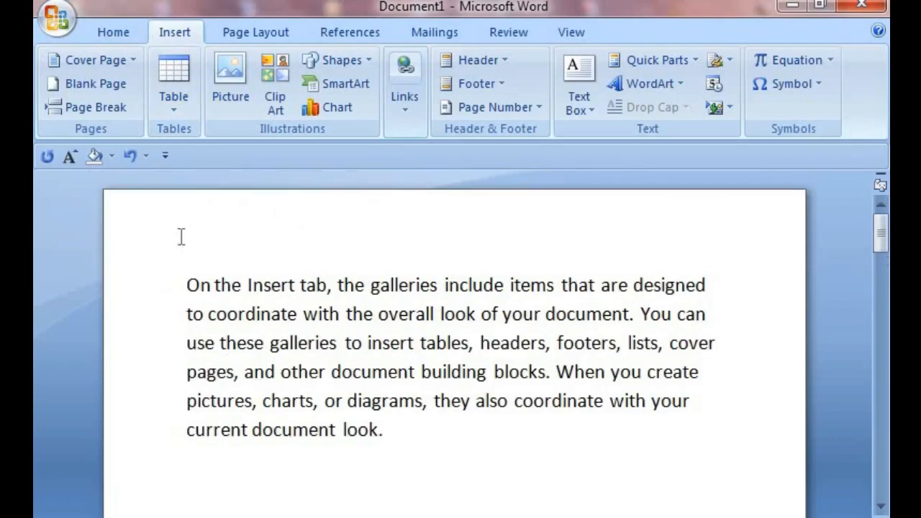
click(176, 108)
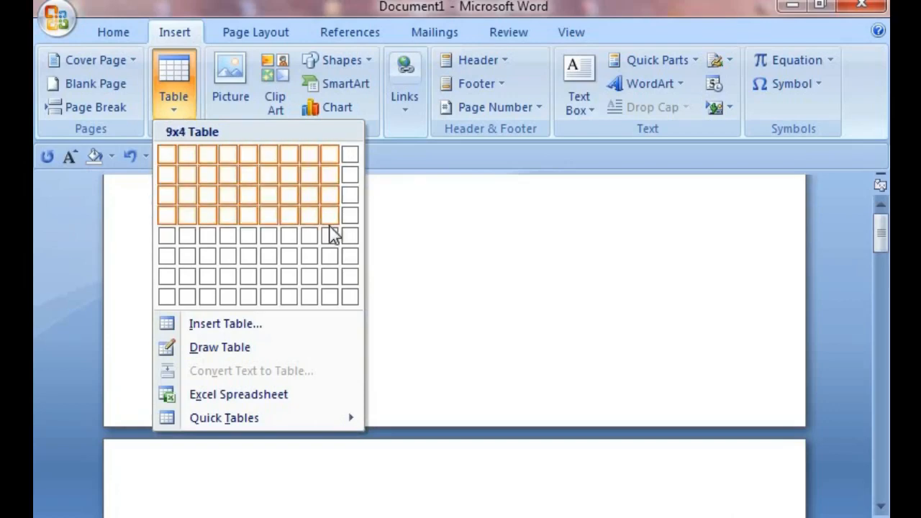
click(352, 298)
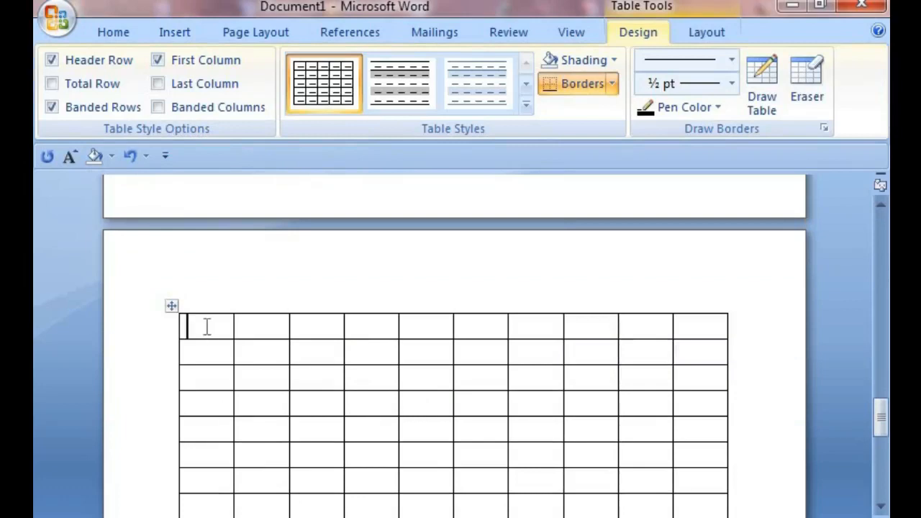
Step: Draw an additional full-width row beneath the table with Draw Table
scroll(356, 436, down, 1)
scroll(346, 432, up, 2)
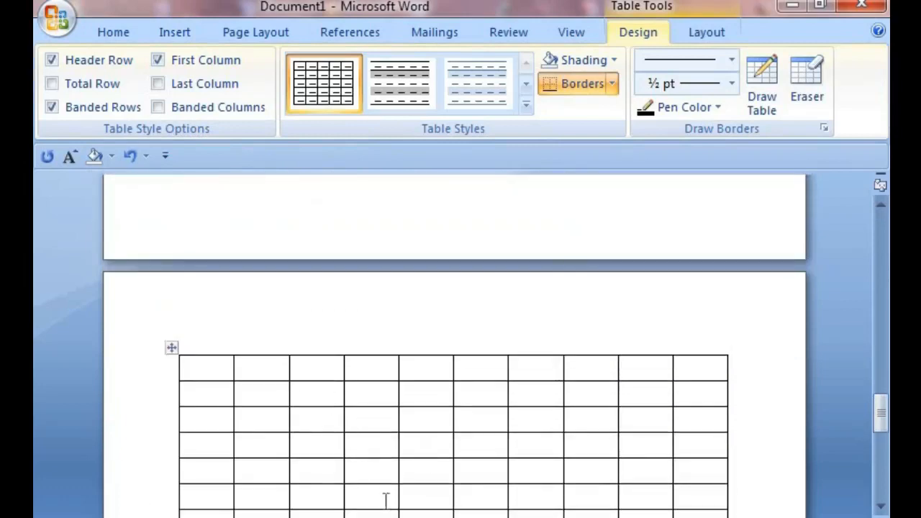
click(188, 36)
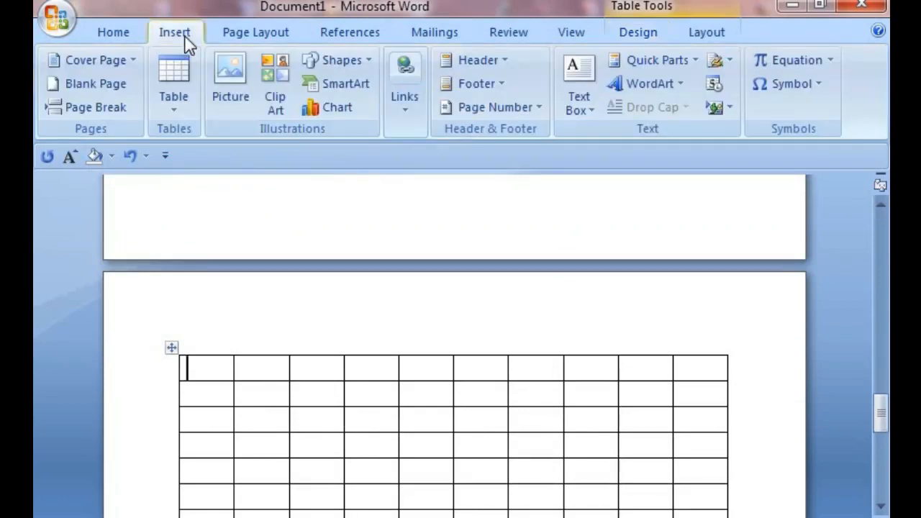
click(172, 113)
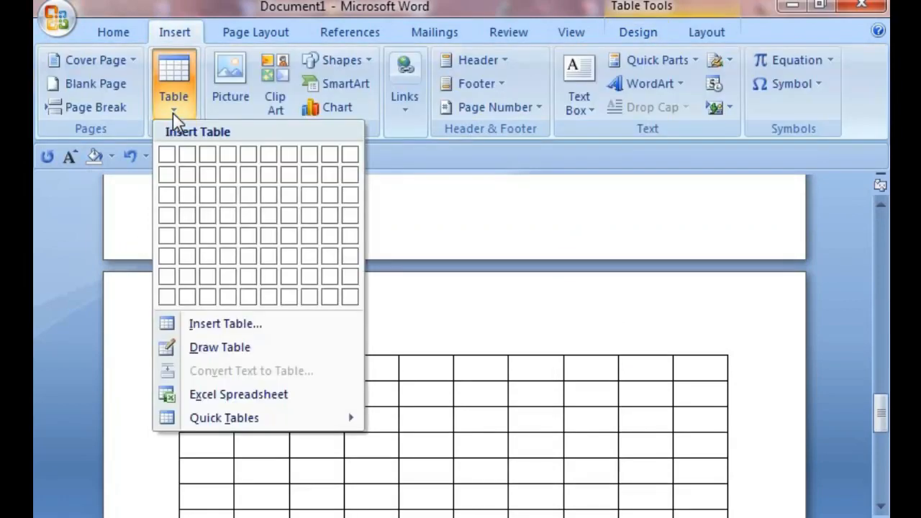
click(241, 348)
scroll(314, 356, down, 2)
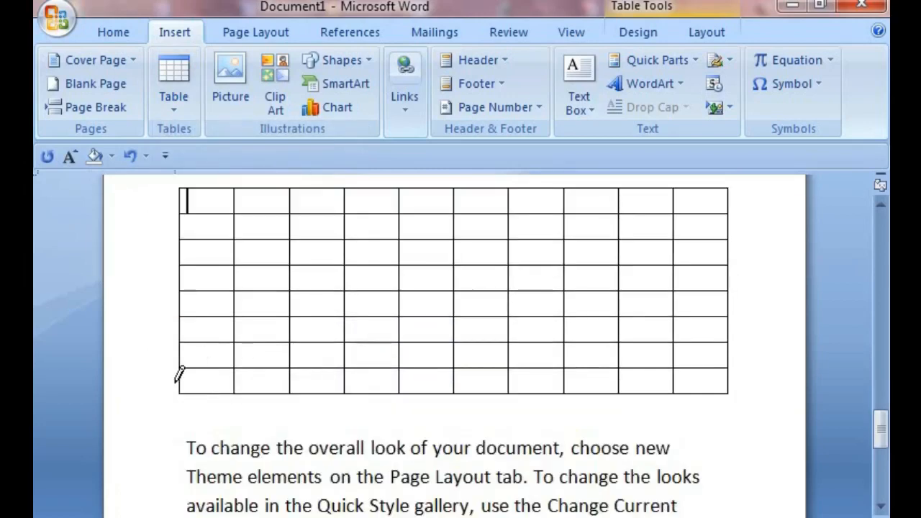
mouse_move(181, 392)
mouse_down()
mouse_move(183, 420)
mouse_move(725, 420)
mouse_up()
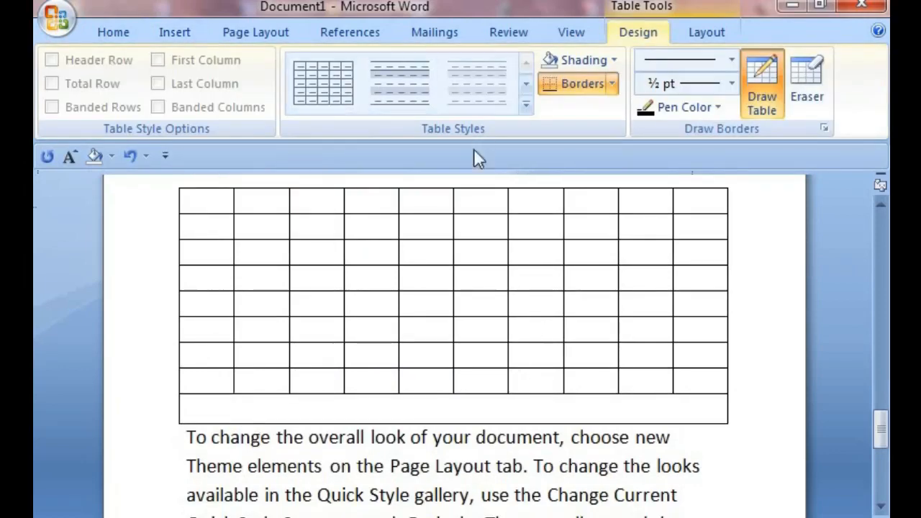
Step: Convert the selected text 'elements on the Page Layout' into a one-column table separated at paragraphs
click(173, 35)
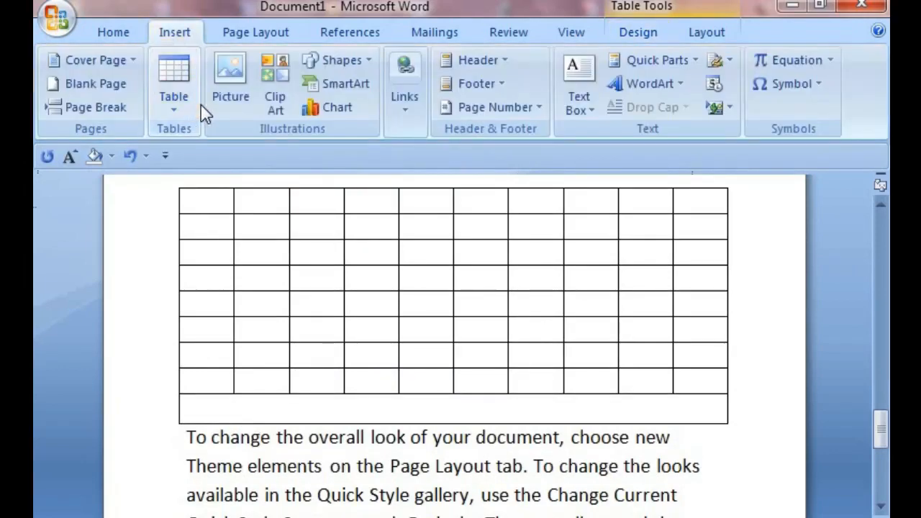
click(182, 104)
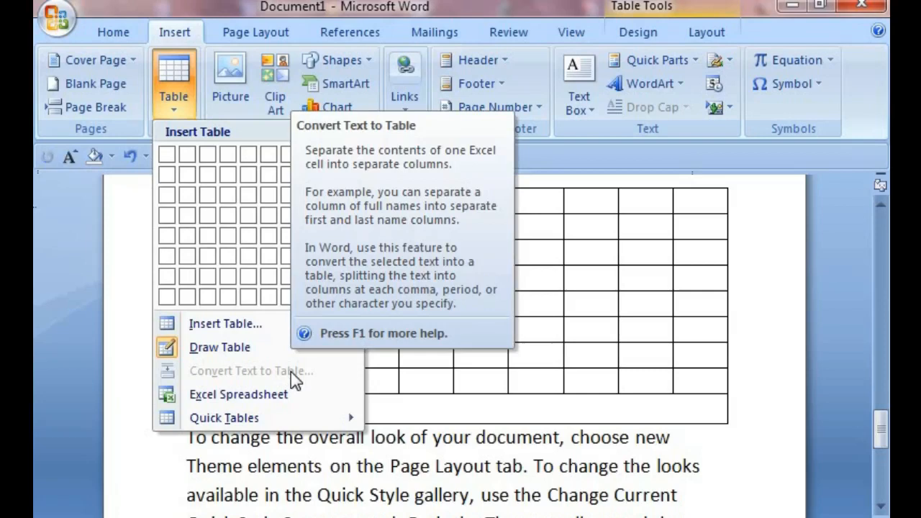
click(470, 468)
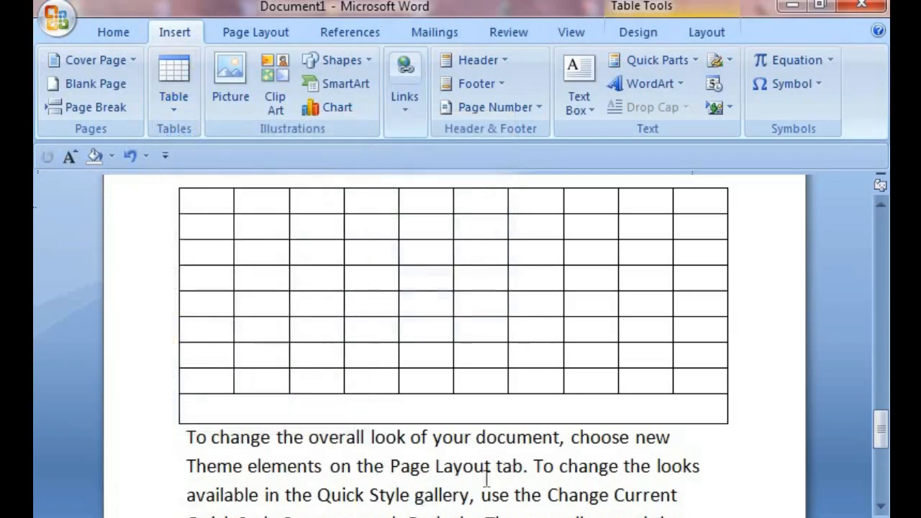
drag(319, 472, 495, 468)
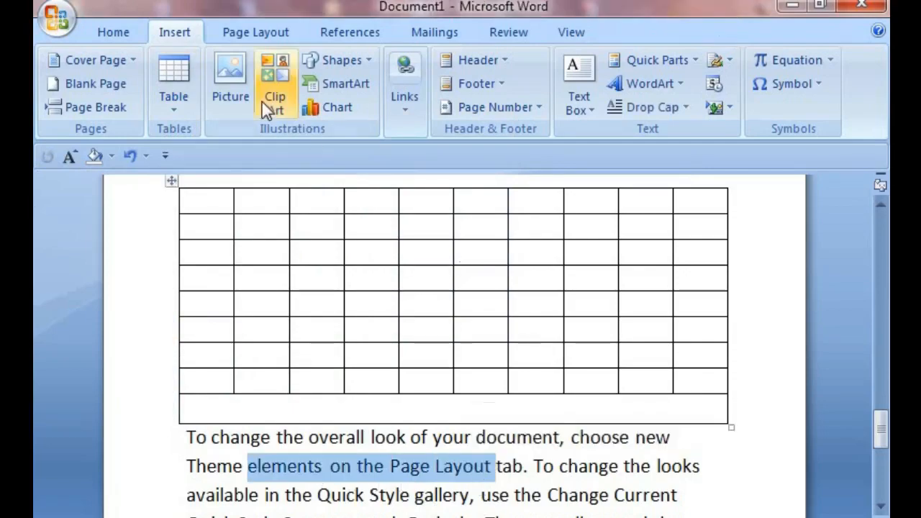
click(176, 108)
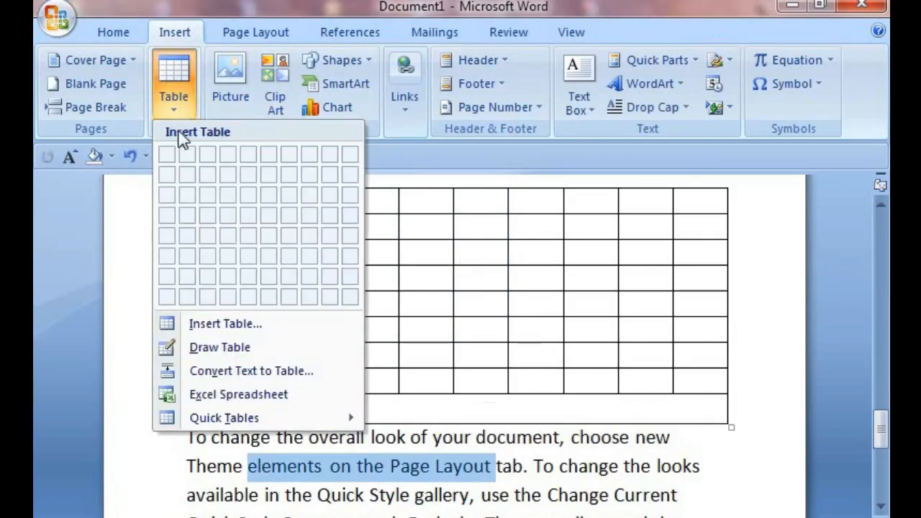
click(231, 372)
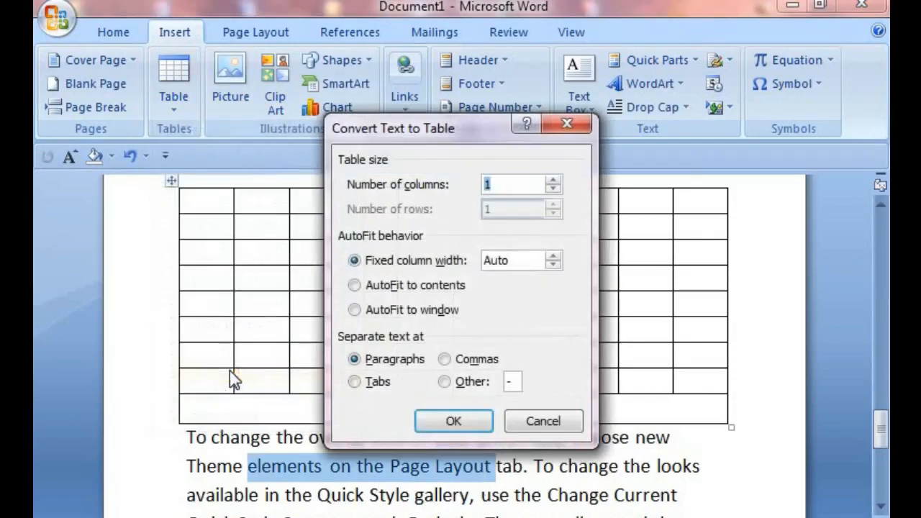
click(451, 421)
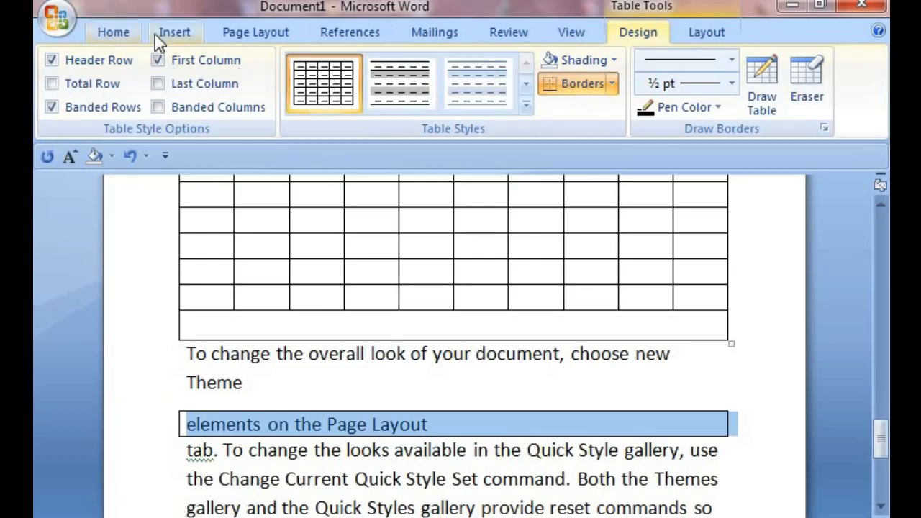
click(175, 40)
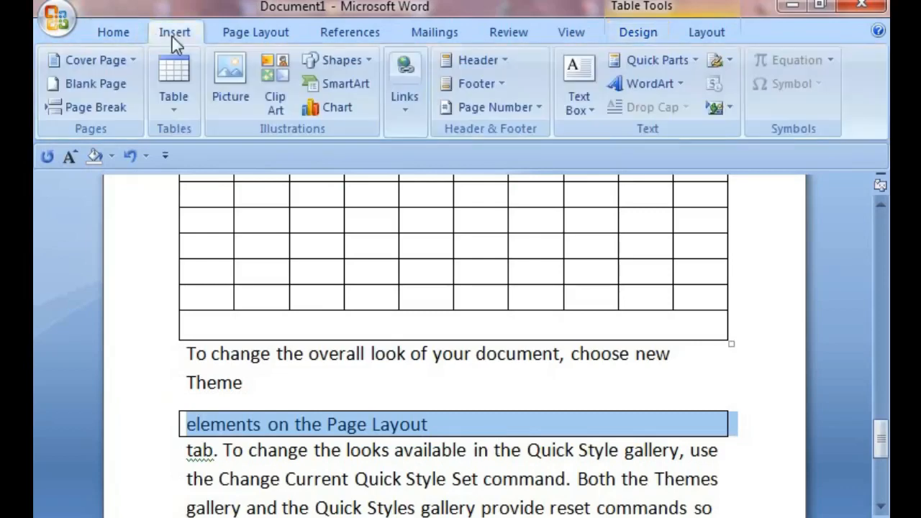
click(172, 101)
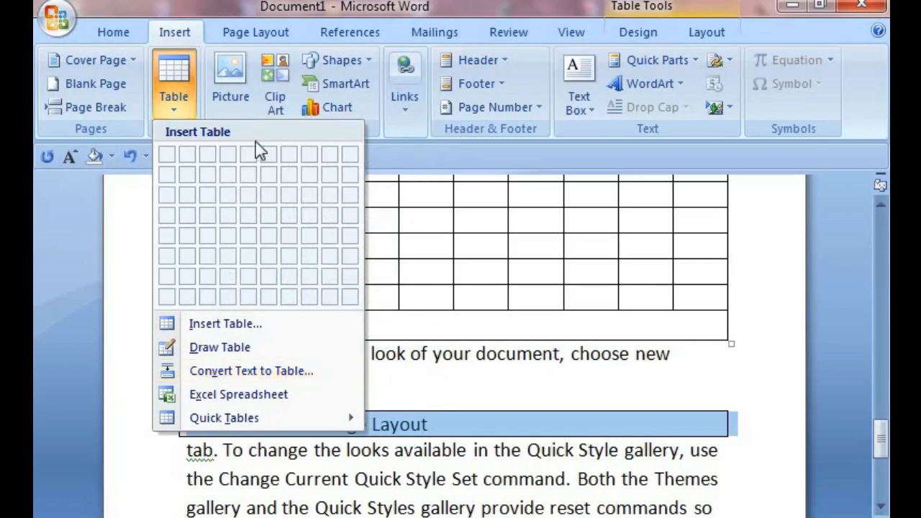
click(360, 319)
Step: Open the Insert Picture dialog and browse into the Sample Pictures folder of the Pictures library
scroll(329, 307, up, 3)
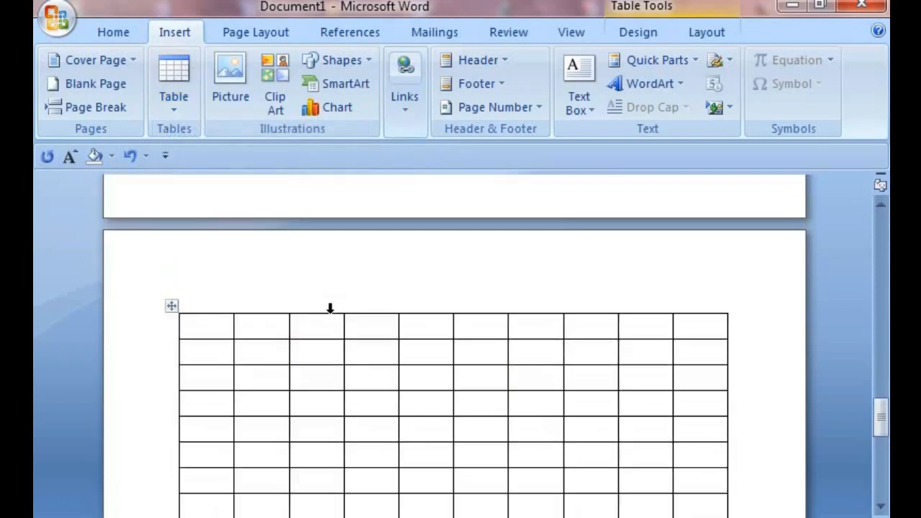
scroll(314, 308, up, 6)
scroll(237, 138, up, 1)
scroll(233, 130, down, 2)
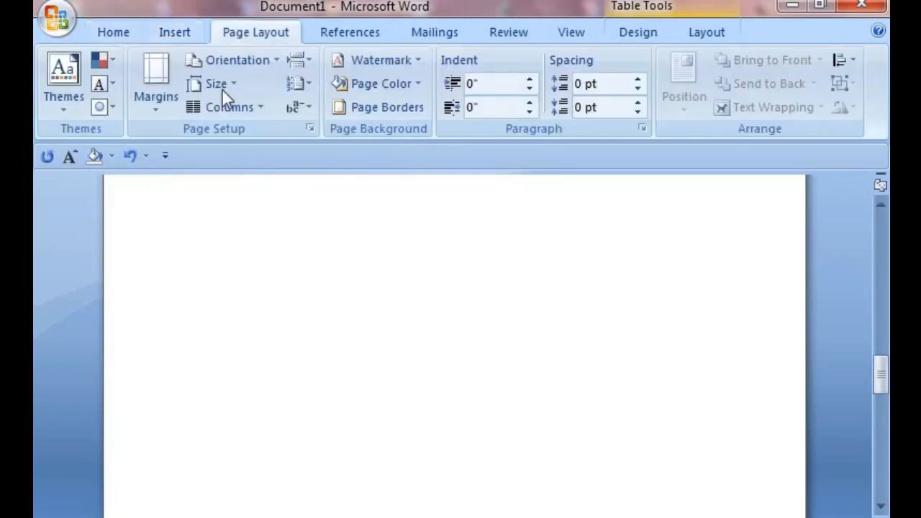
click(174, 37)
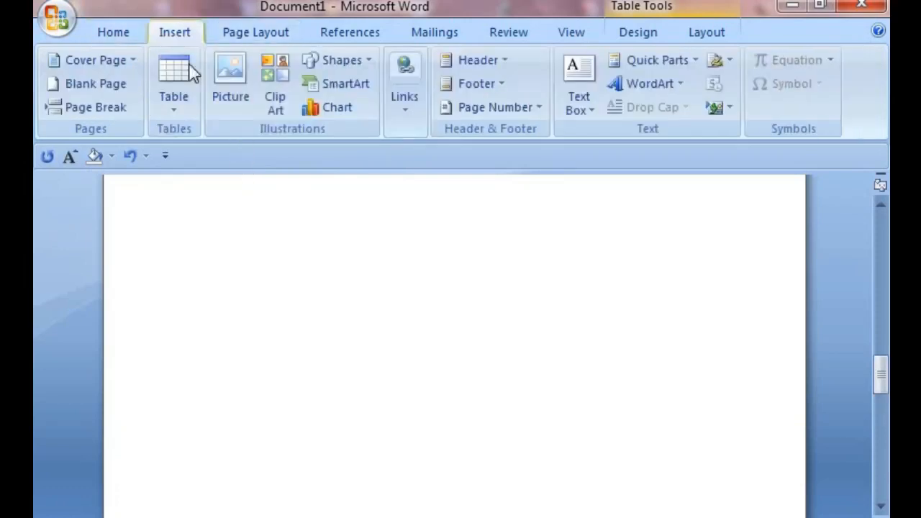
click(238, 90)
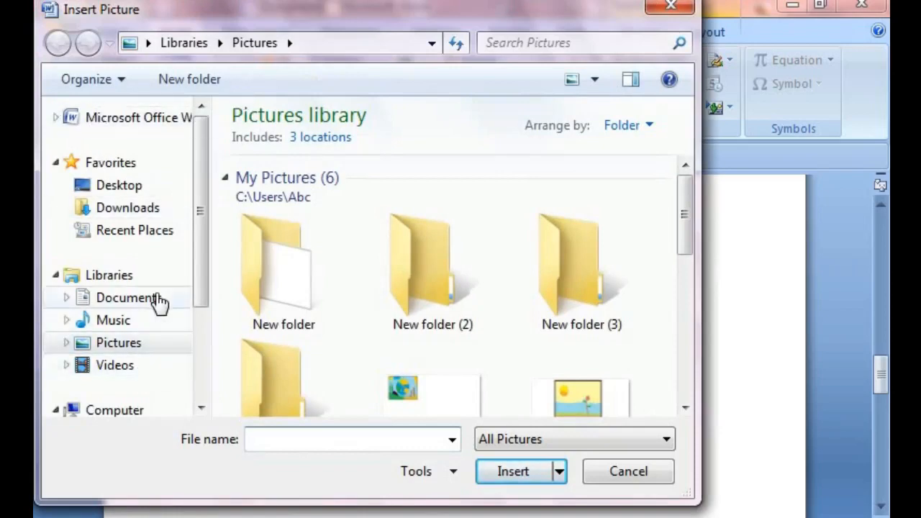
click(122, 344)
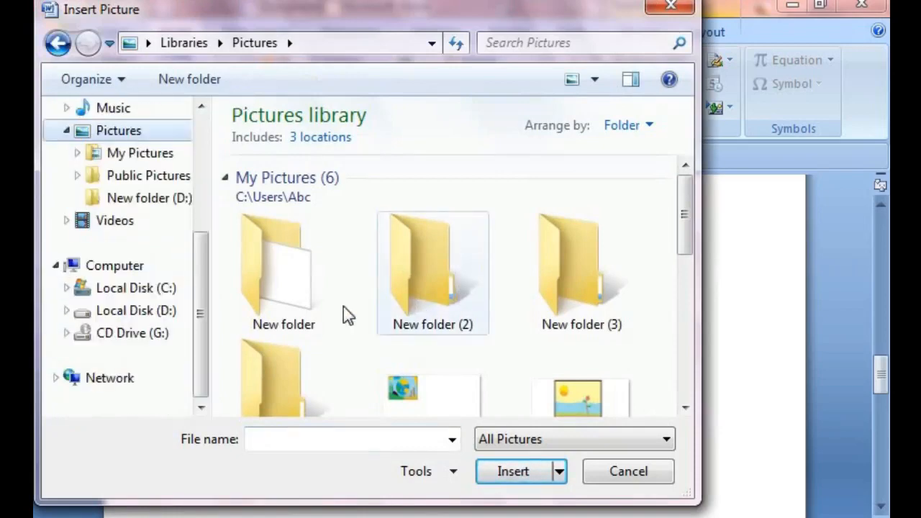
scroll(126, 230, up, 2)
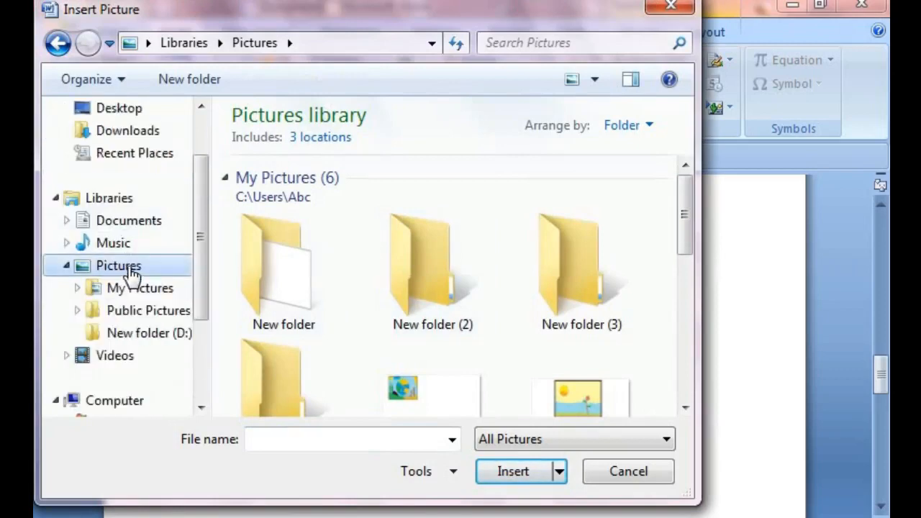
double_click(130, 269)
drag(688, 229, 692, 325)
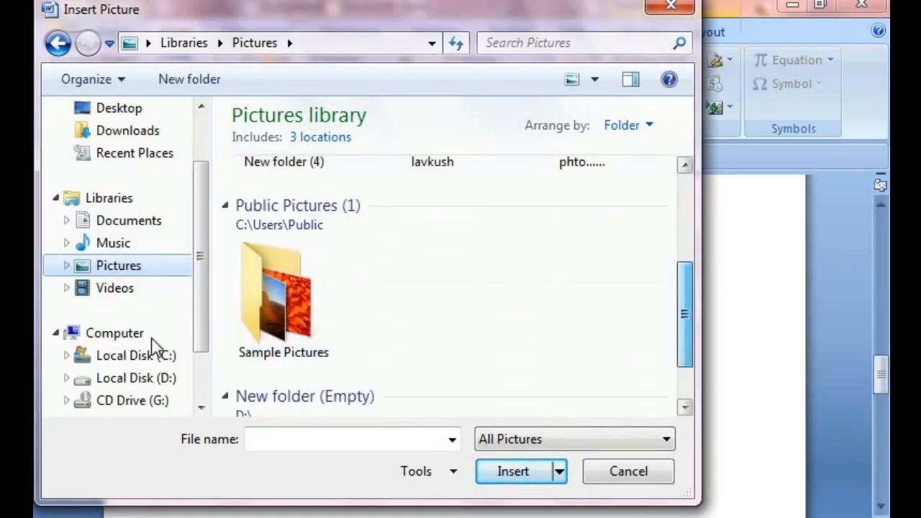
double_click(295, 321)
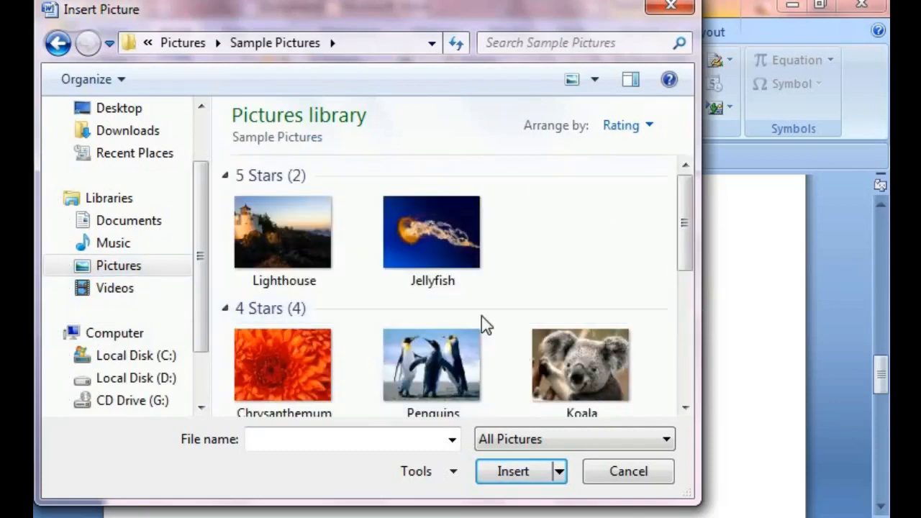
Step: Insert the Desert sample picture below the line ending 'Theme'
scroll(374, 329, down, 3)
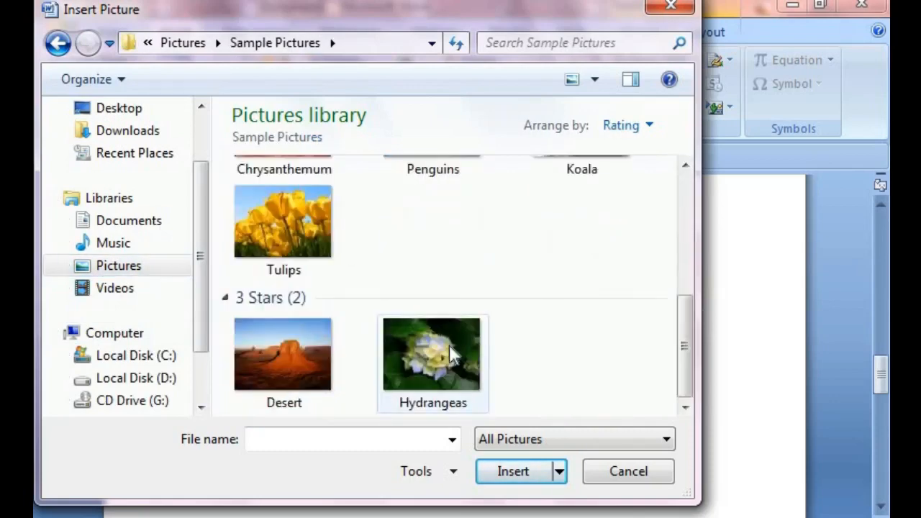
click(307, 367)
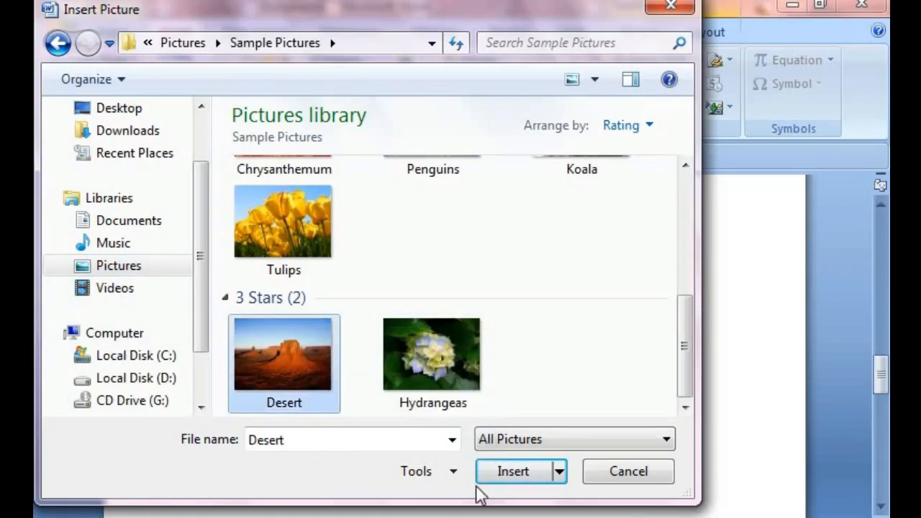
click(510, 471)
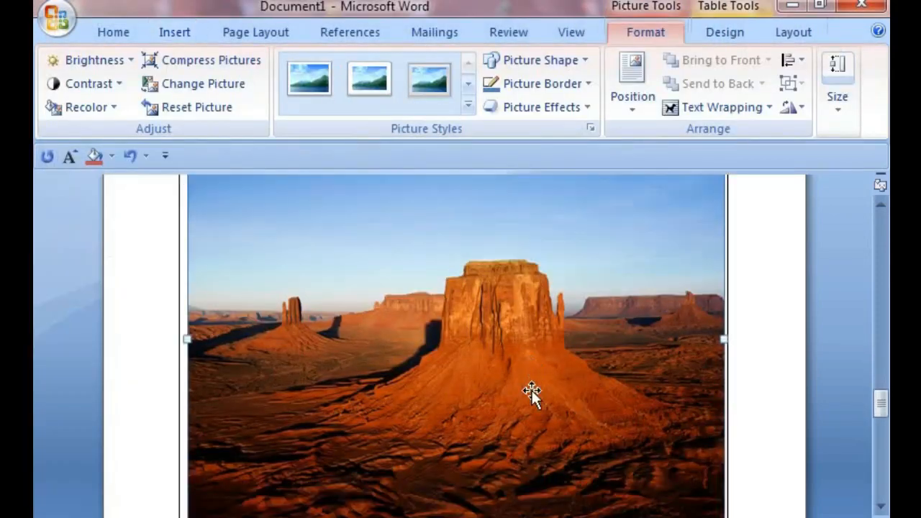
scroll(440, 423, up, 5)
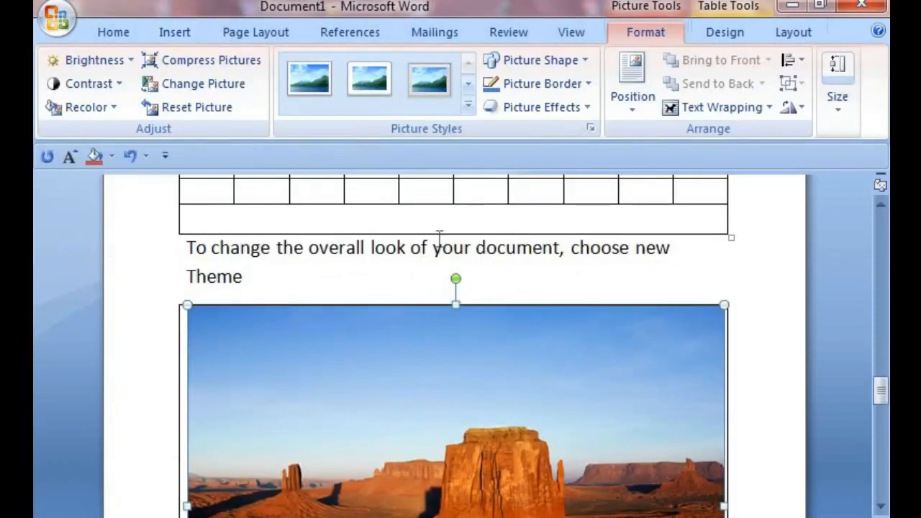
Step: Shrink the inserted Desert picture by dragging its corner handle inward
scroll(467, 319, down, 5)
scroll(489, 313, up, 3)
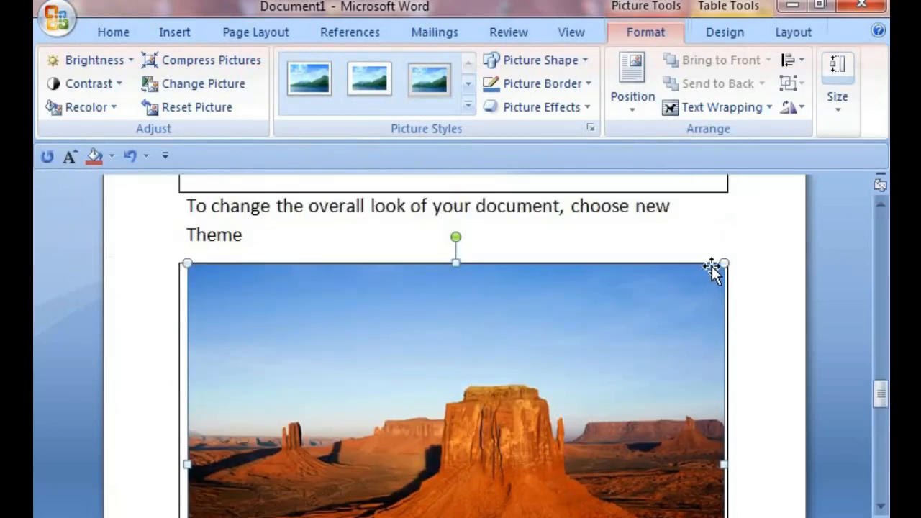
drag(723, 263, 553, 350)
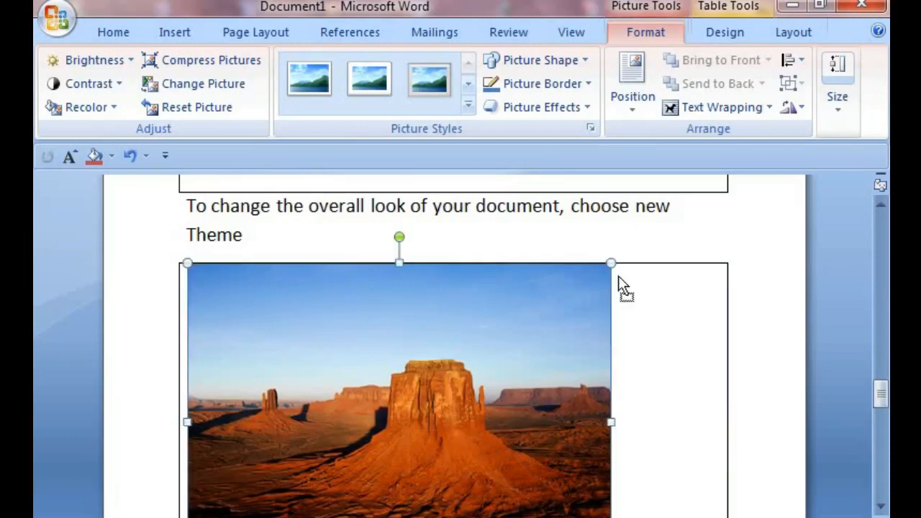
drag(612, 260, 450, 366)
drag(419, 416, 349, 391)
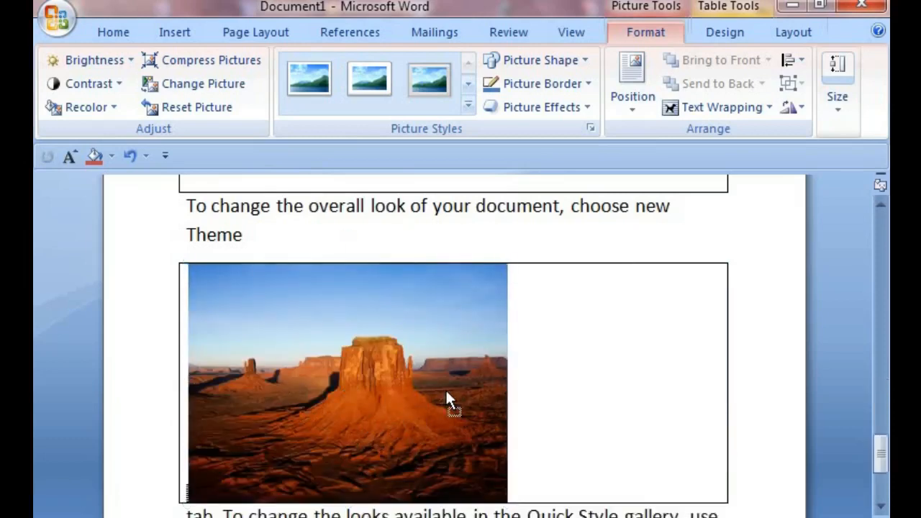
Step: Try to drag the inline picture to the right within its line
drag(446, 393, 365, 387)
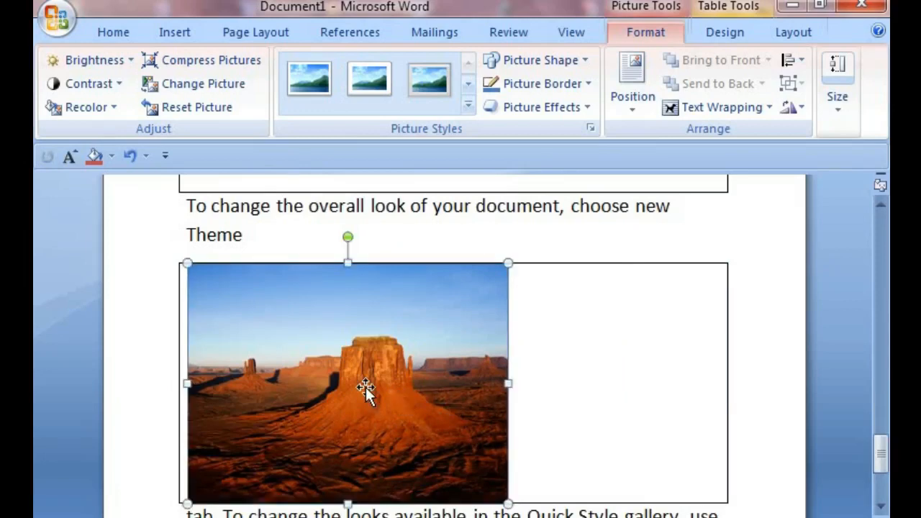
drag(385, 384, 572, 381)
drag(383, 389, 565, 386)
Step: Set the picture's text wrapping to In Front of Text and drag it to the right
click(771, 109)
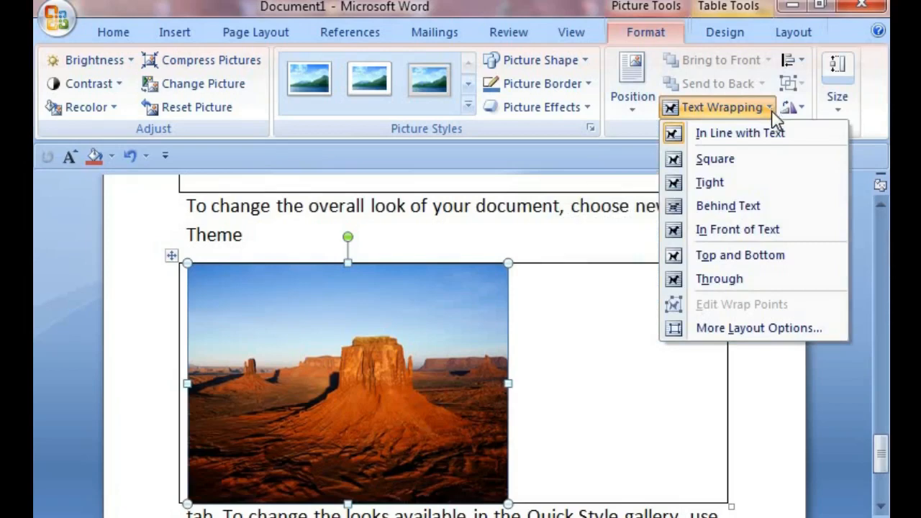
click(736, 226)
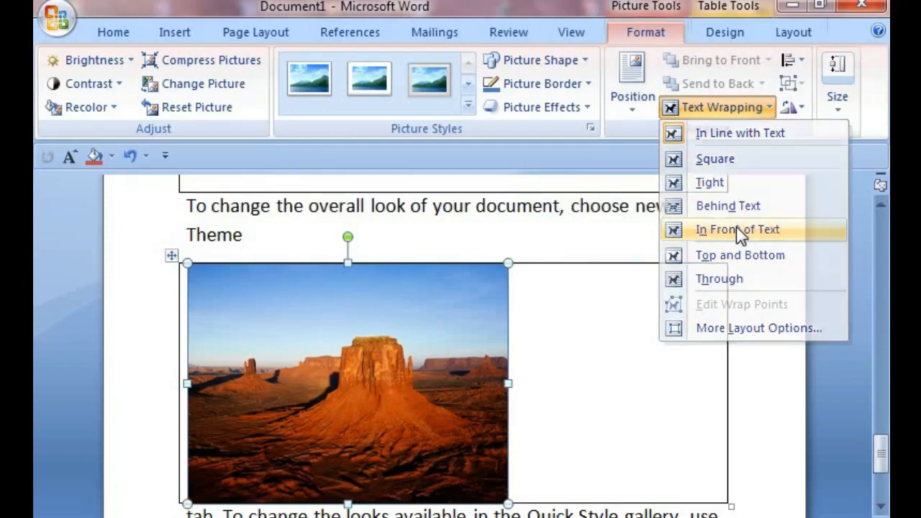
drag(234, 364, 469, 365)
Step: Move the floating picture up over the table and shrink it further from its corner
scroll(569, 392, up, 3)
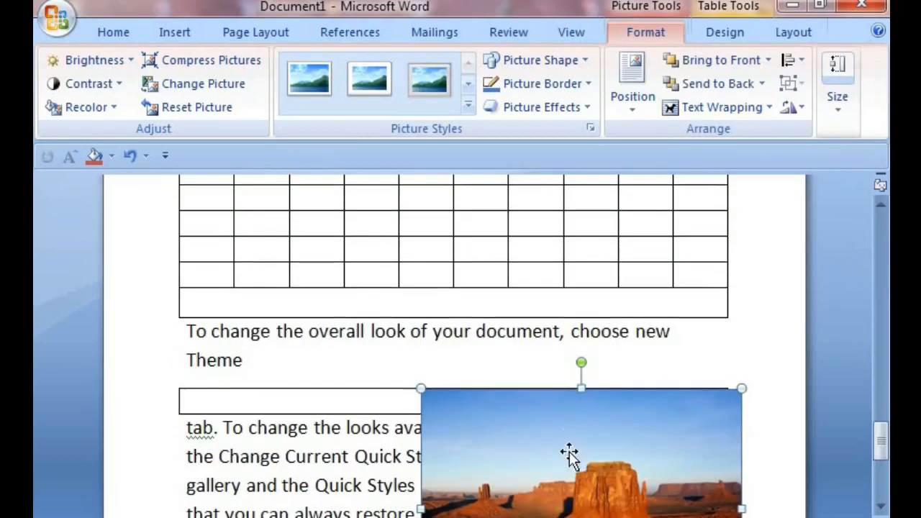
drag(569, 456, 391, 319)
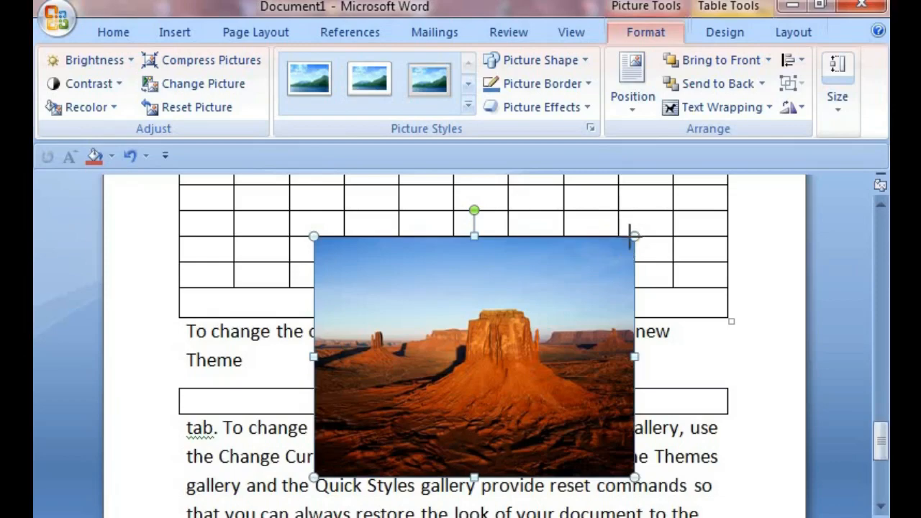
drag(628, 239, 431, 351)
Step: Move the picture to the lower right, beside the document's last paragraph, and deselect it
scroll(430, 329, down, 2)
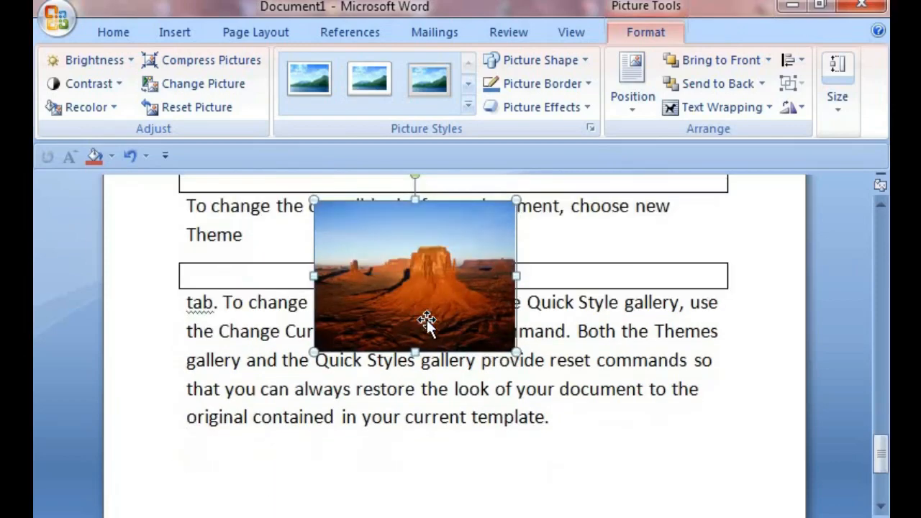
drag(471, 271, 676, 489)
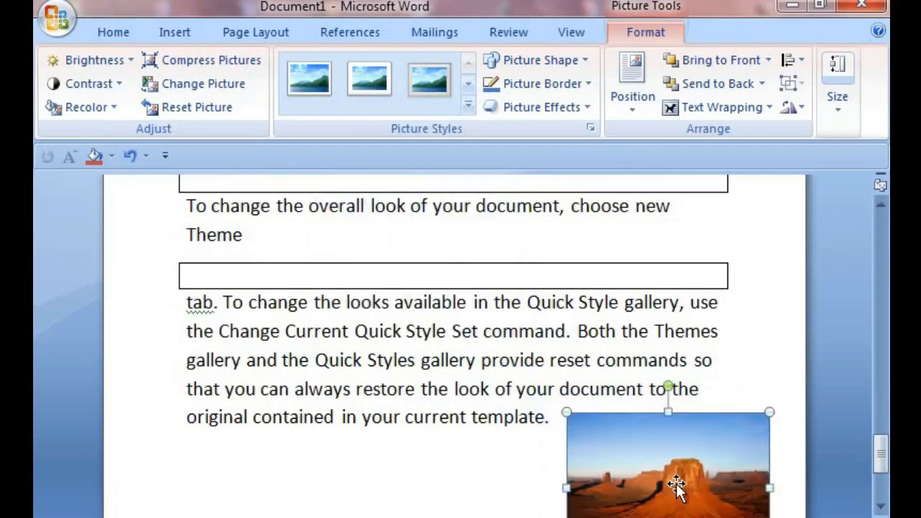
scroll(676, 489, down, 1)
click(474, 489)
scroll(714, 473, down, 1)
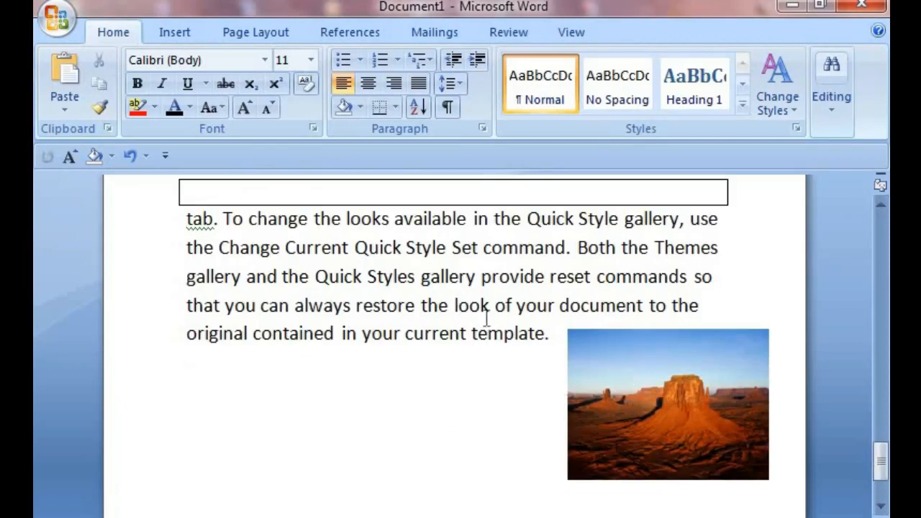
Step: Search Clip Art for 'computer' and insert the clip of a woman working at a computer
click(176, 32)
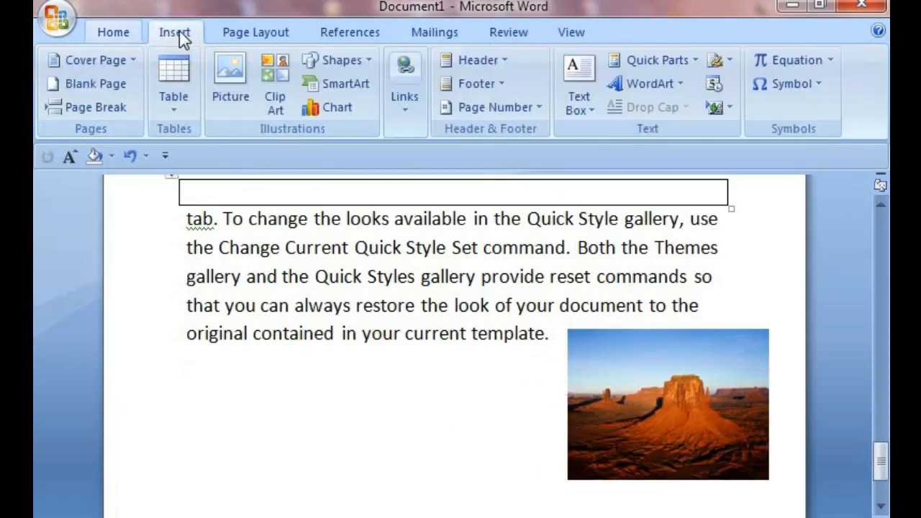
click(282, 101)
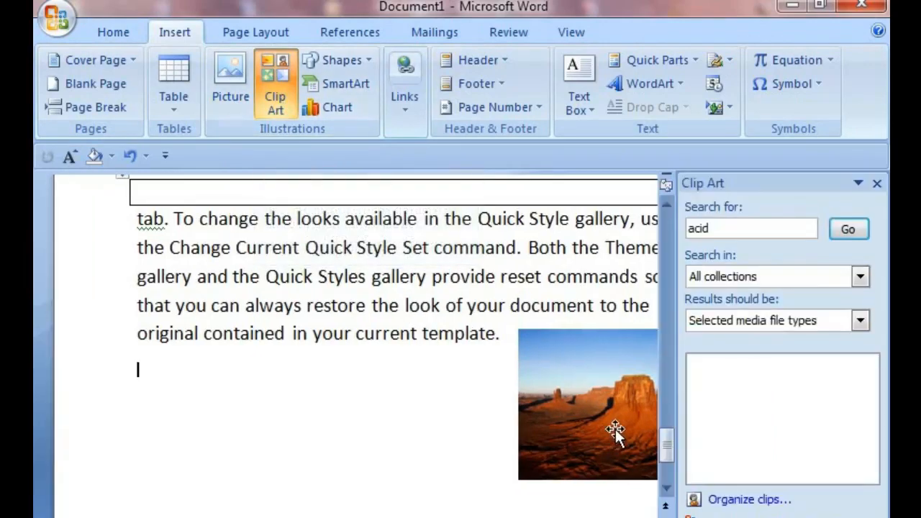
click(783, 231)
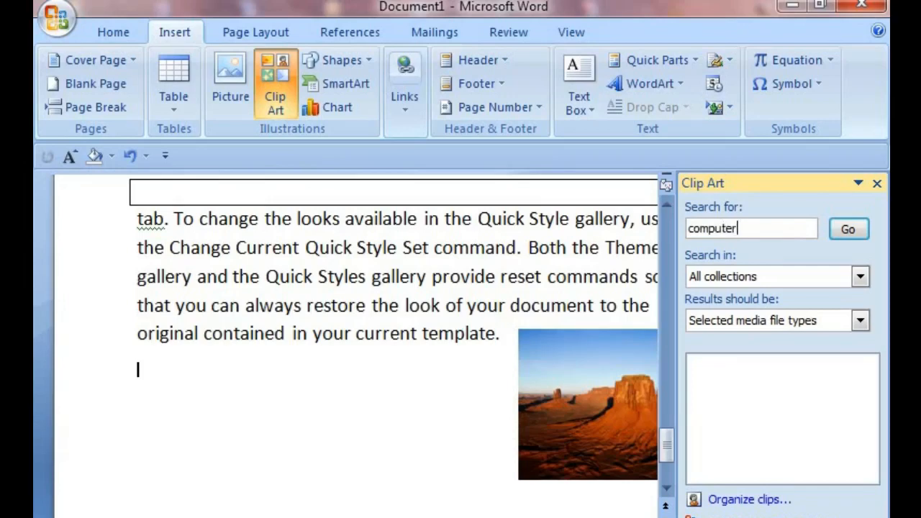
click(841, 230)
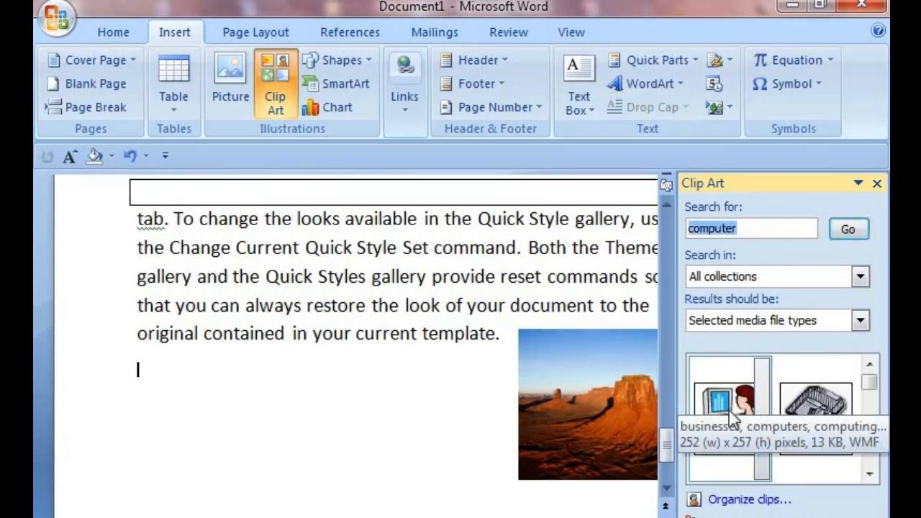
click(732, 417)
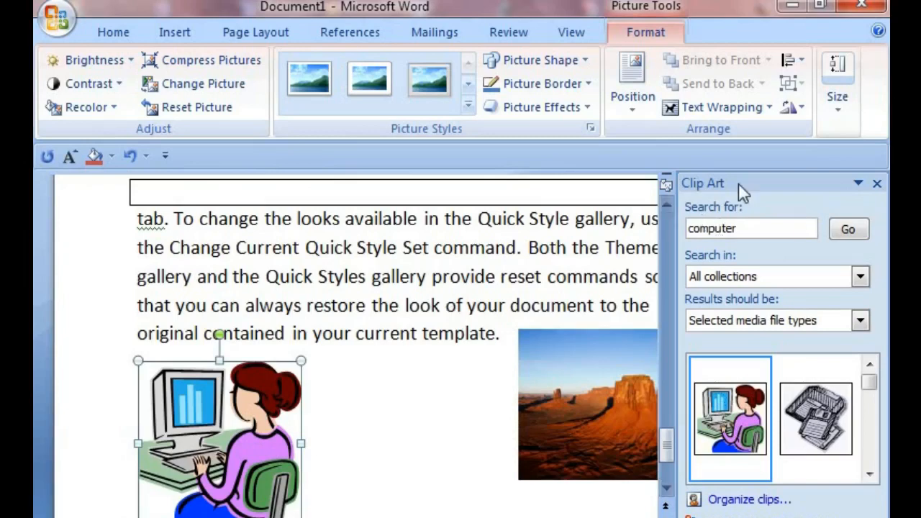
Step: Set the clip art's text wrapping to In Front of Text and nudge it slightly
click(771, 112)
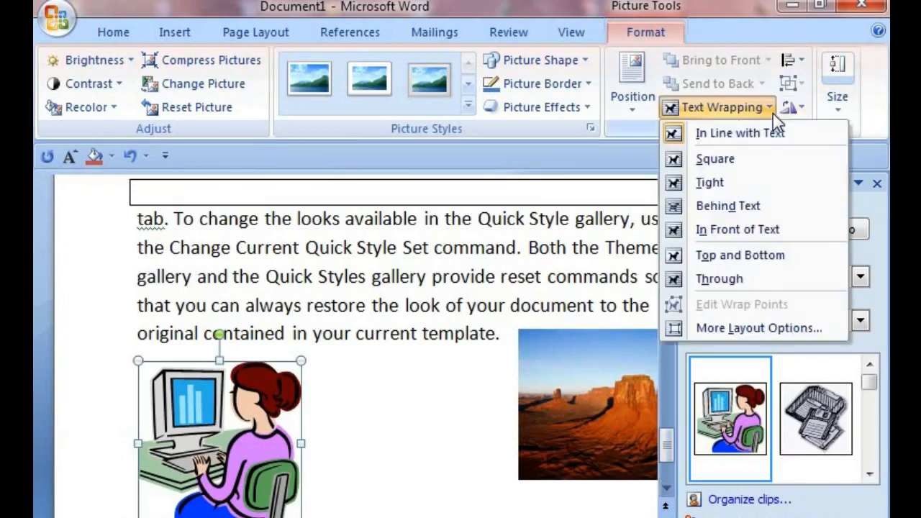
click(738, 231)
drag(194, 420, 219, 410)
scroll(473, 406, down, 1)
click(307, 415)
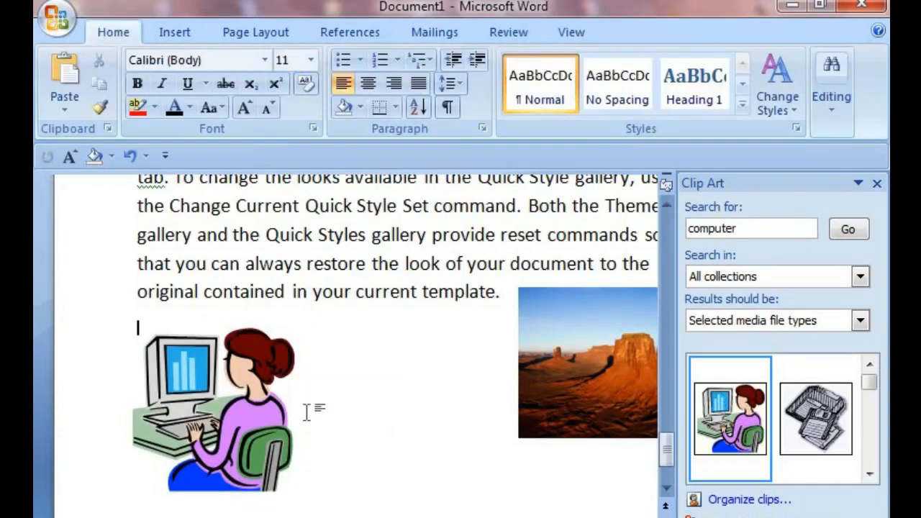
click(603, 404)
click(250, 417)
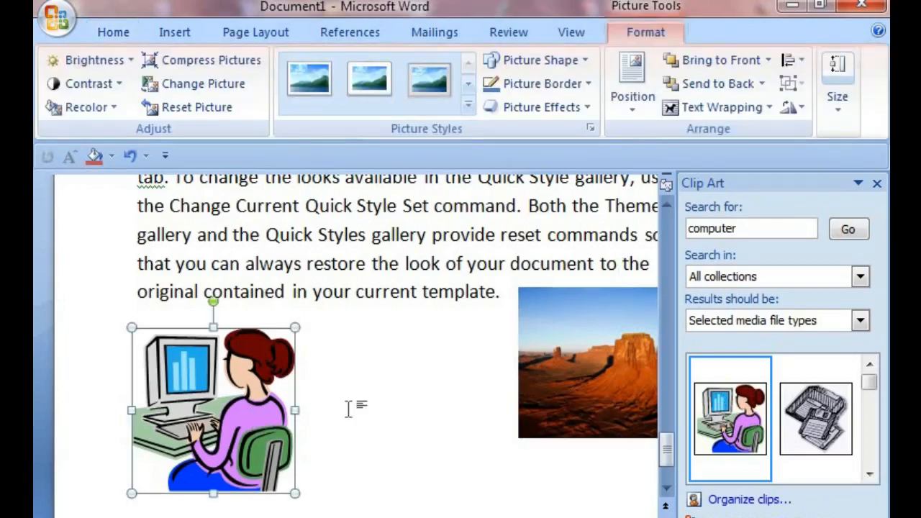
scroll(322, 416, up, 1)
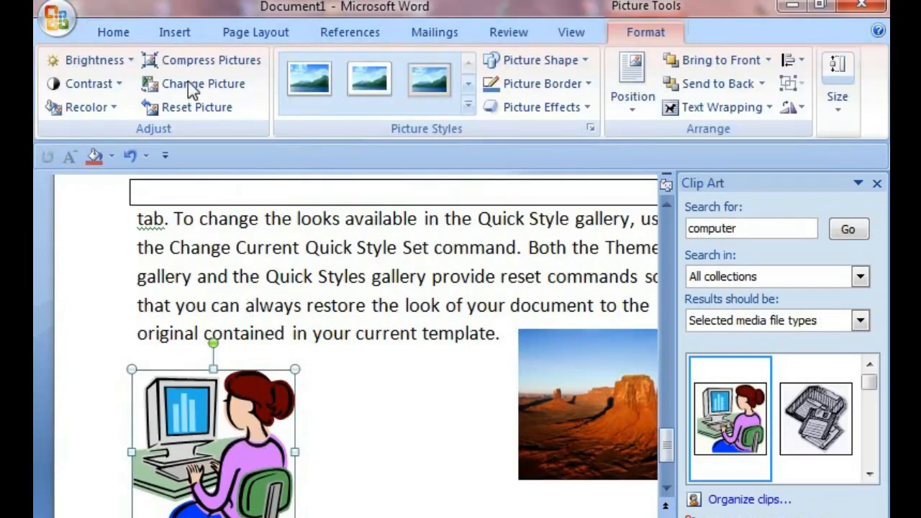
Step: Draw a rounded rectangle about 3.1 × 1.5 inches to the right of the clip art image
click(171, 32)
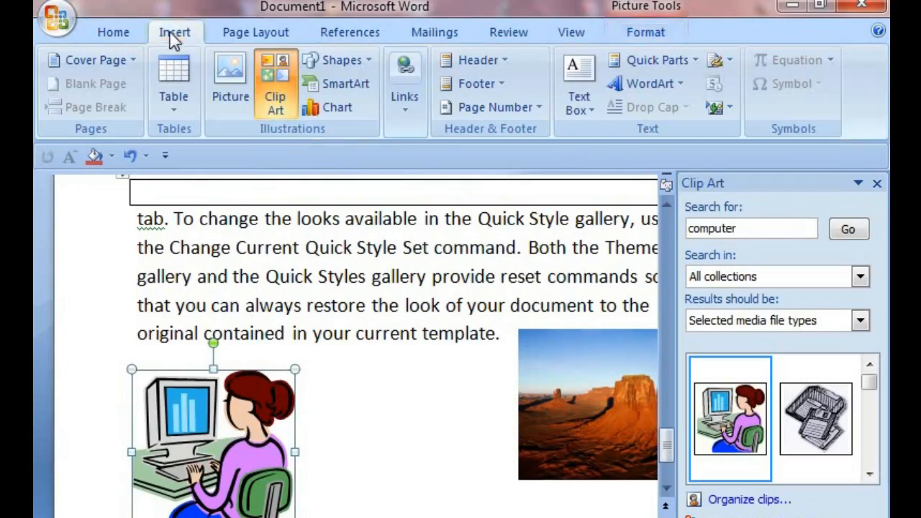
click(368, 61)
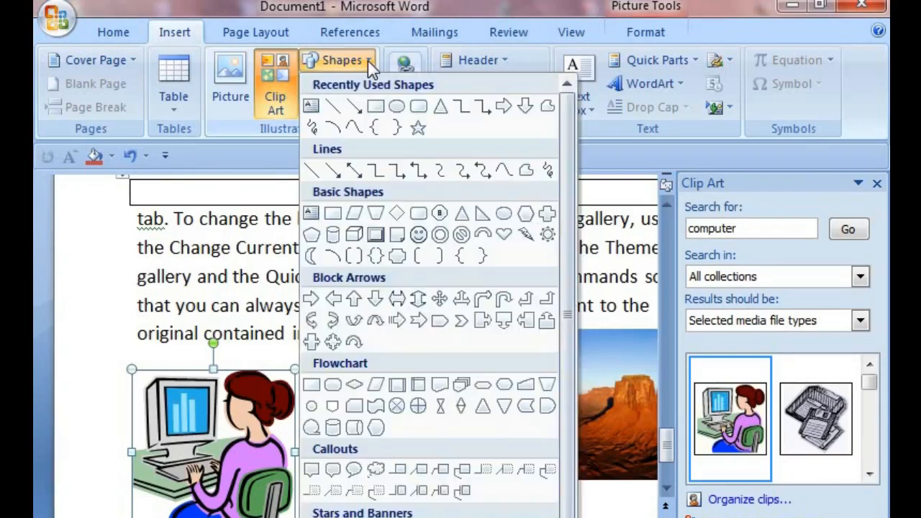
drag(569, 136, 576, 277)
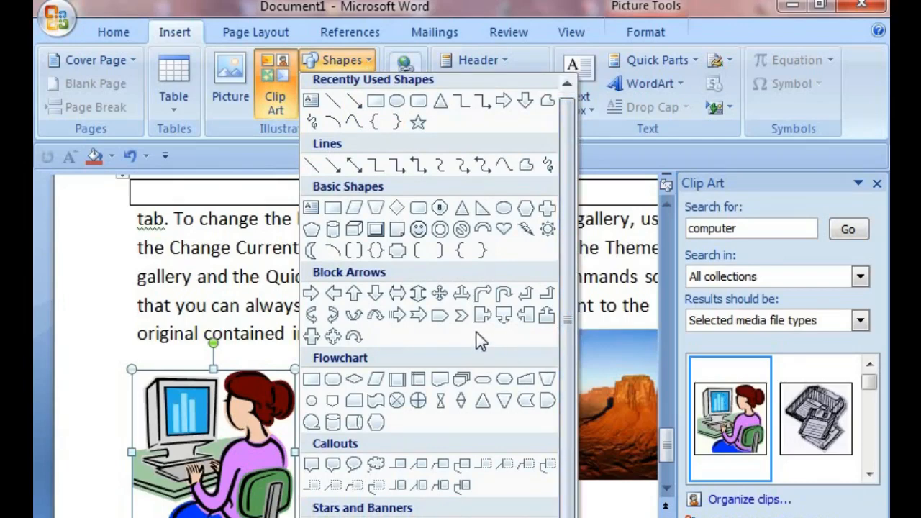
click(418, 105)
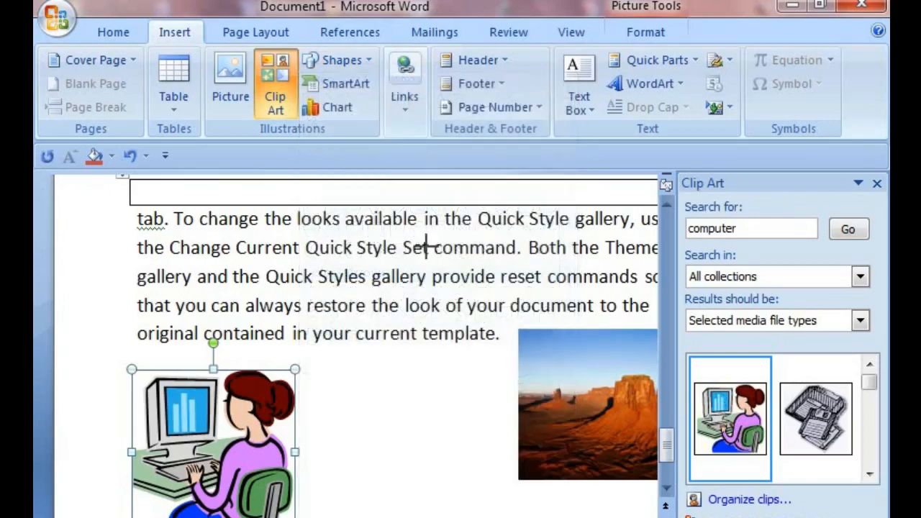
scroll(366, 376, down, 3)
mouse_move(340, 354)
mouse_down()
mouse_move(376, 489)
mouse_move(595, 477)
mouse_up()
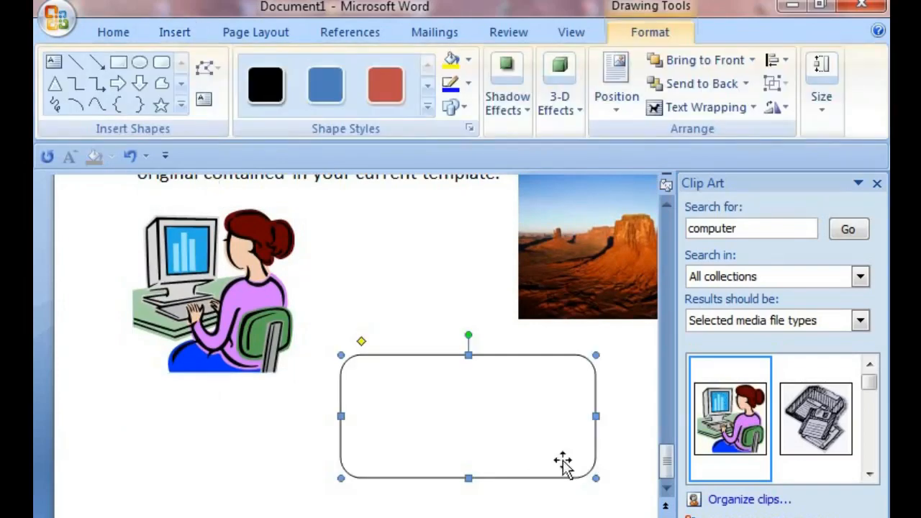
Step: Fill the rounded rectangle with black
click(324, 80)
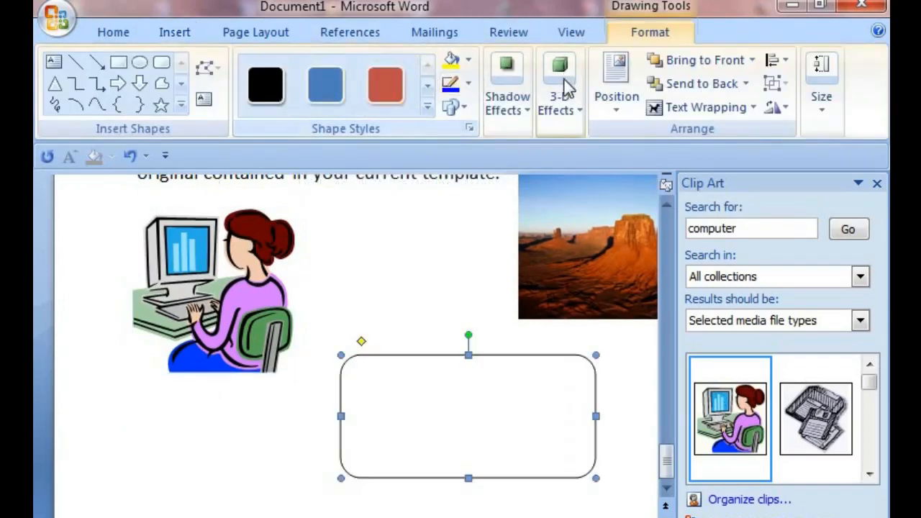
click(468, 64)
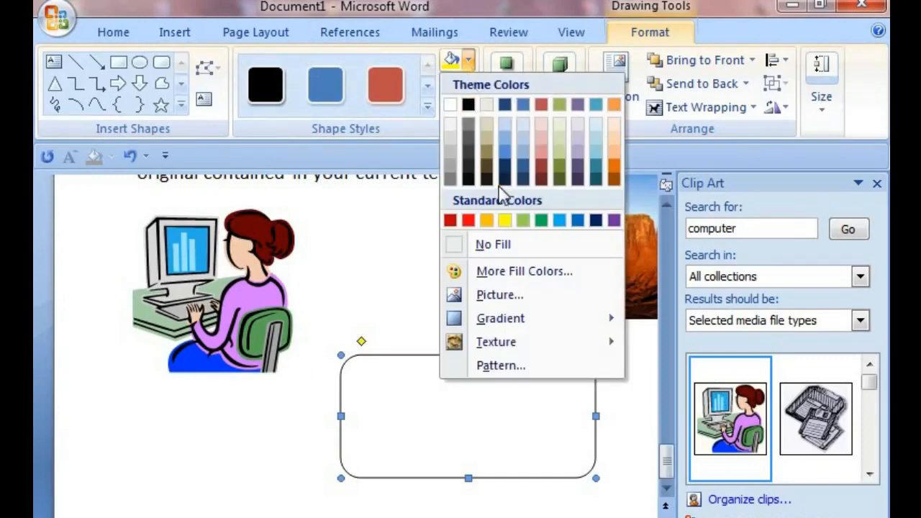
click(464, 108)
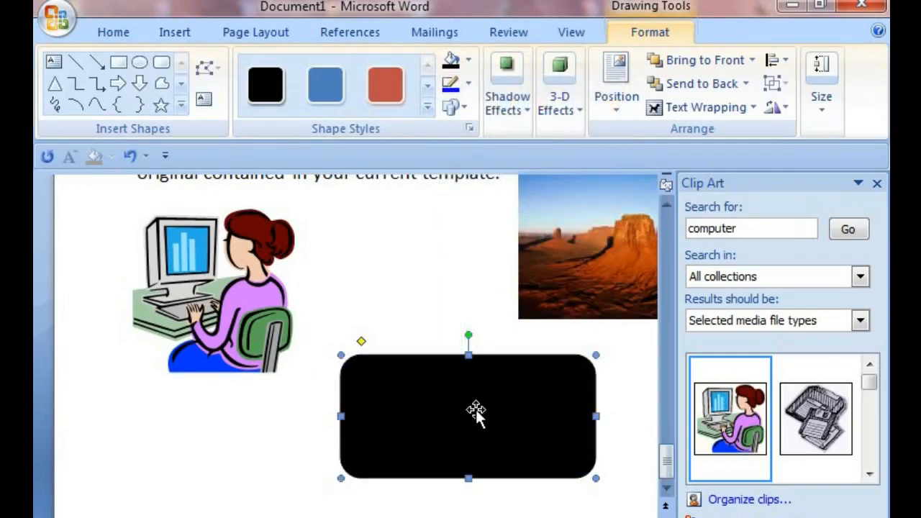
Step: Restore the accidentally deleted rectangle and change its fill to a light tan theme colour
key(Delete)
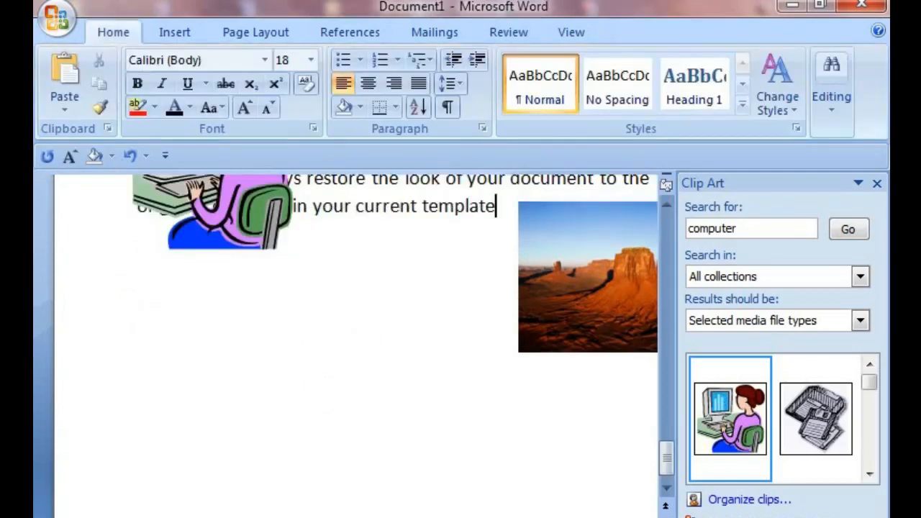
key(ctrl+z)
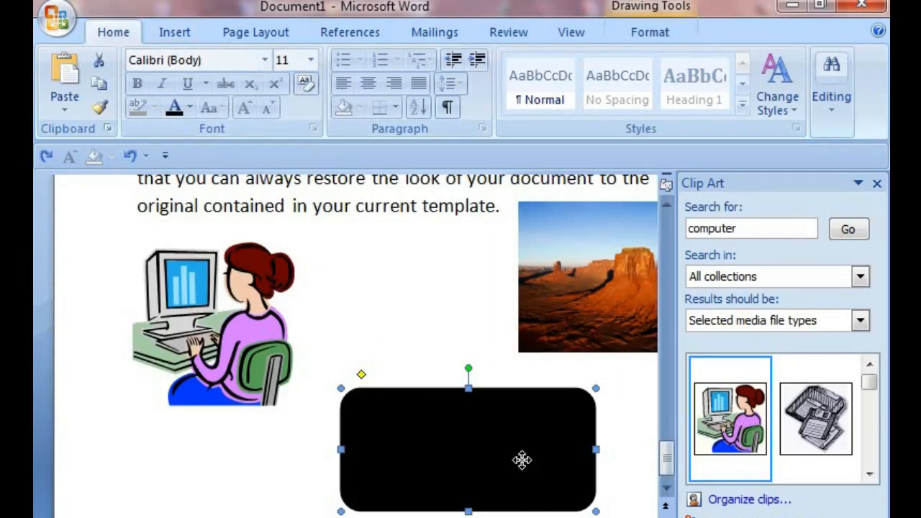
click(650, 33)
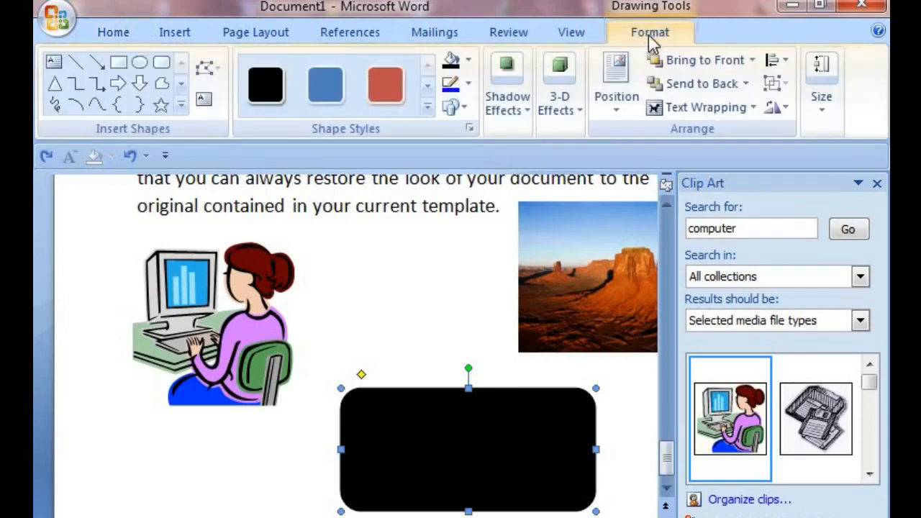
click(467, 61)
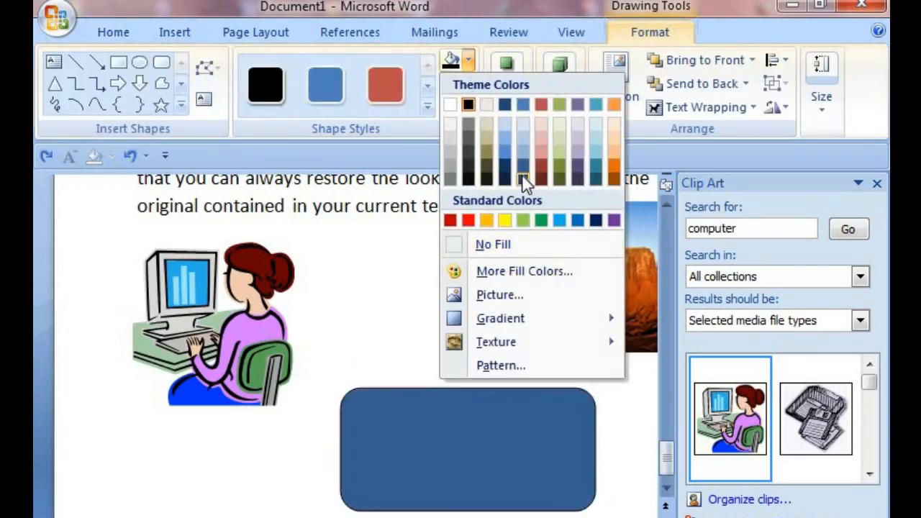
click(488, 124)
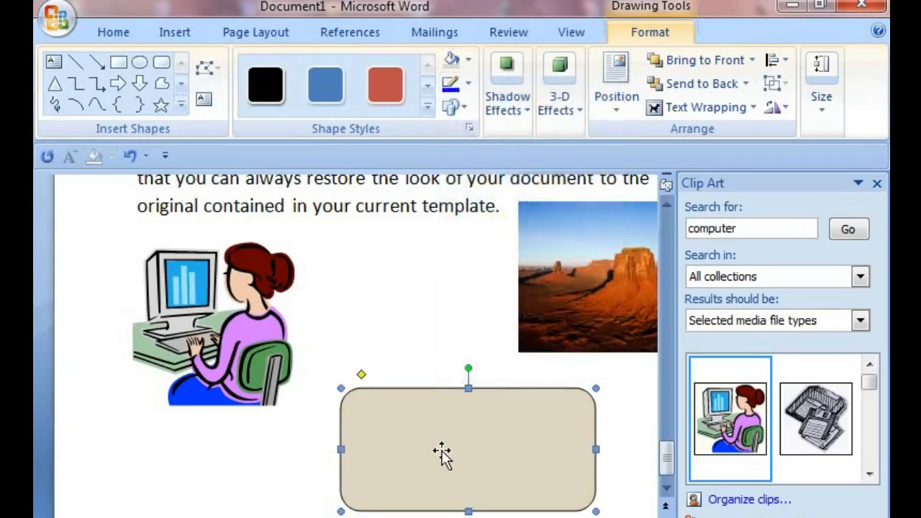
Step: Start adding text inside the rounded rectangle
right_click(485, 450)
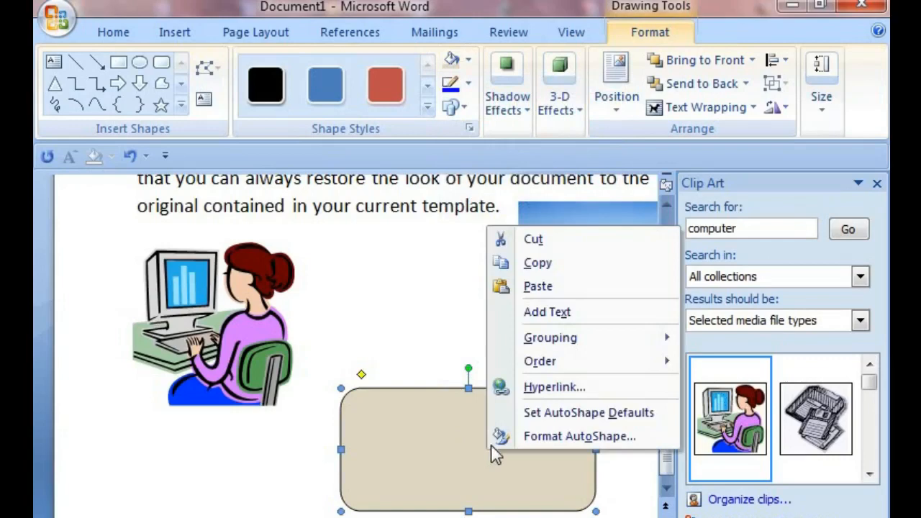
click(529, 313)
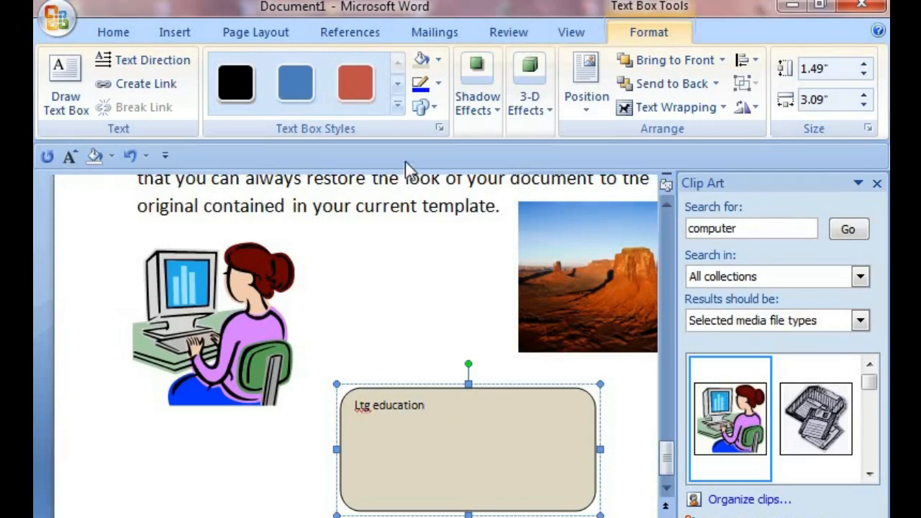
Step: Apply the perspective 3-D Style 4 effect to the rounded rectangle containing the text
click(366, 90)
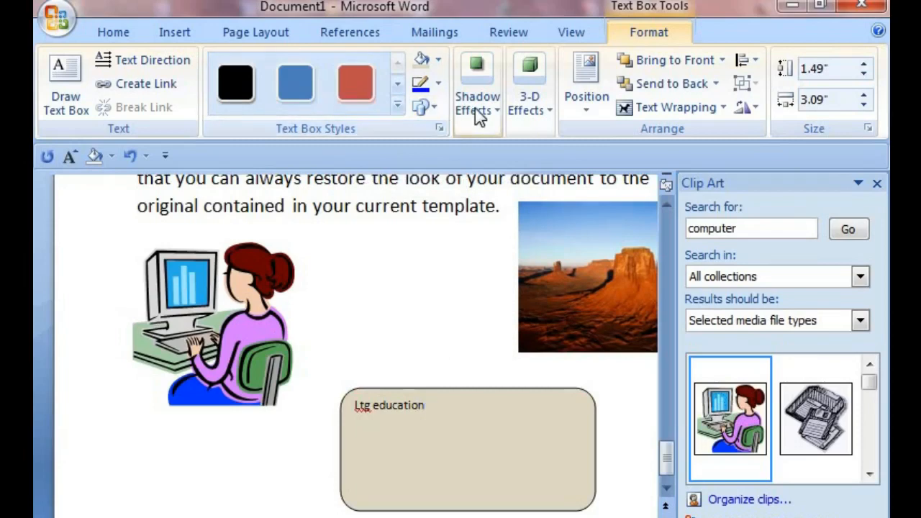
click(547, 110)
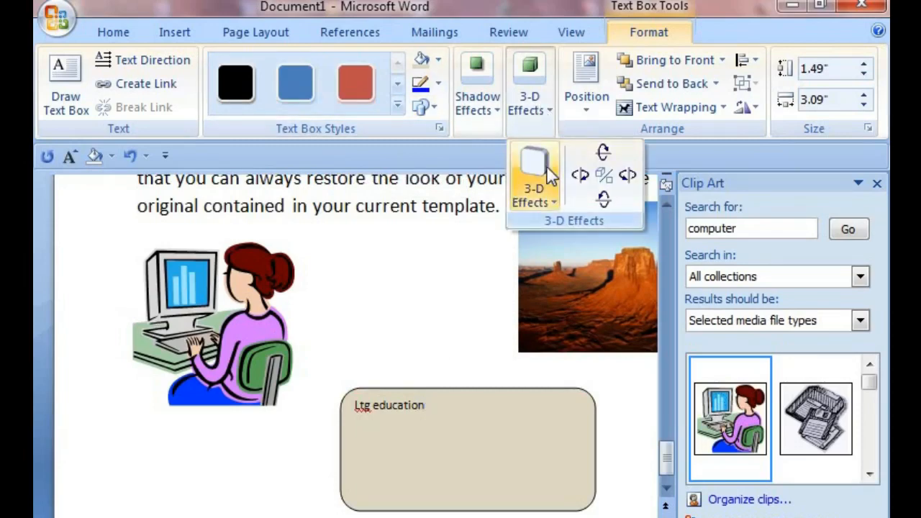
click(554, 202)
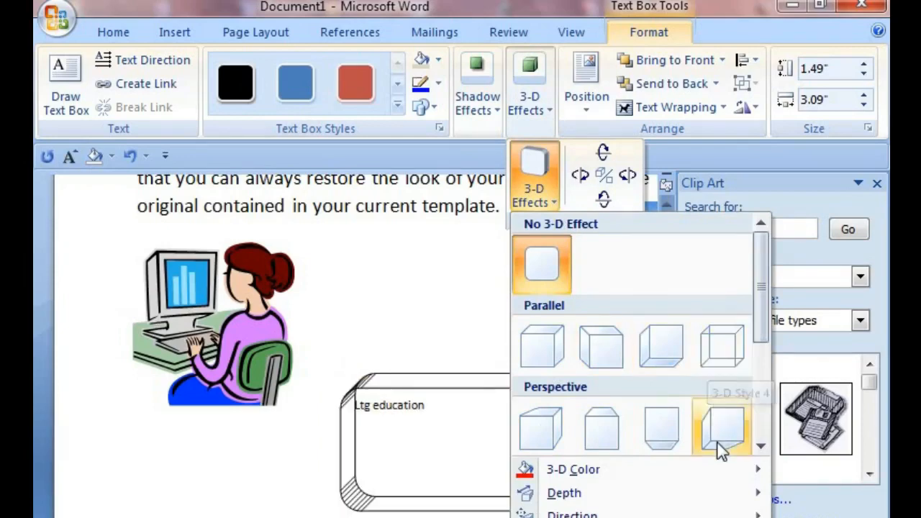
click(716, 363)
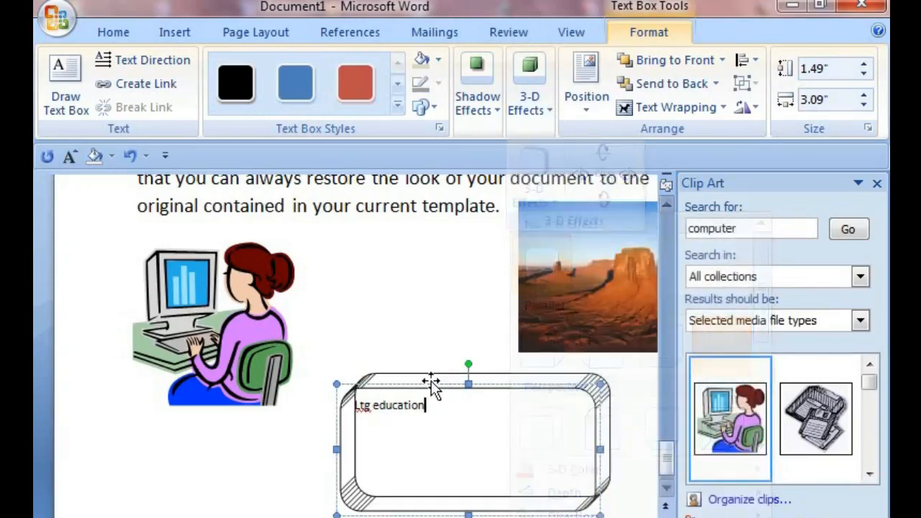
click(387, 333)
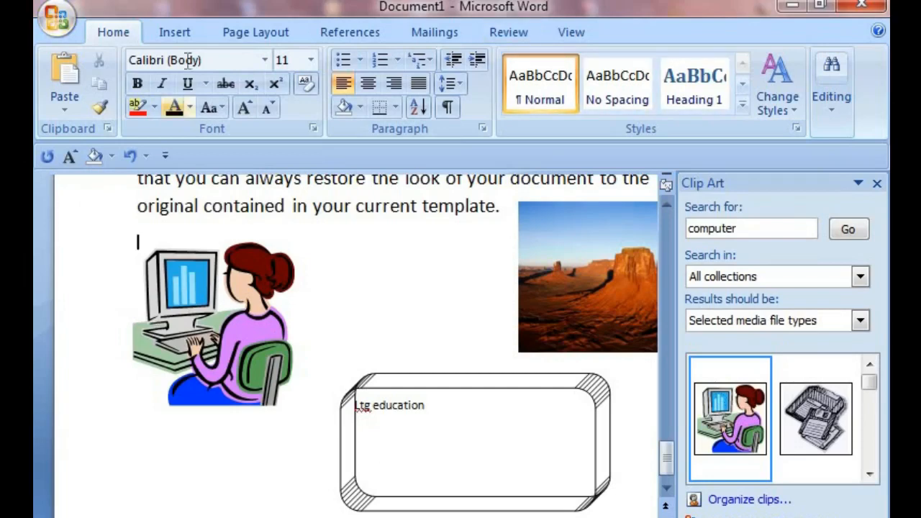
Step: Browse the SmartArt gallery categories and insert a Gear graphic from the Cycle category
click(175, 33)
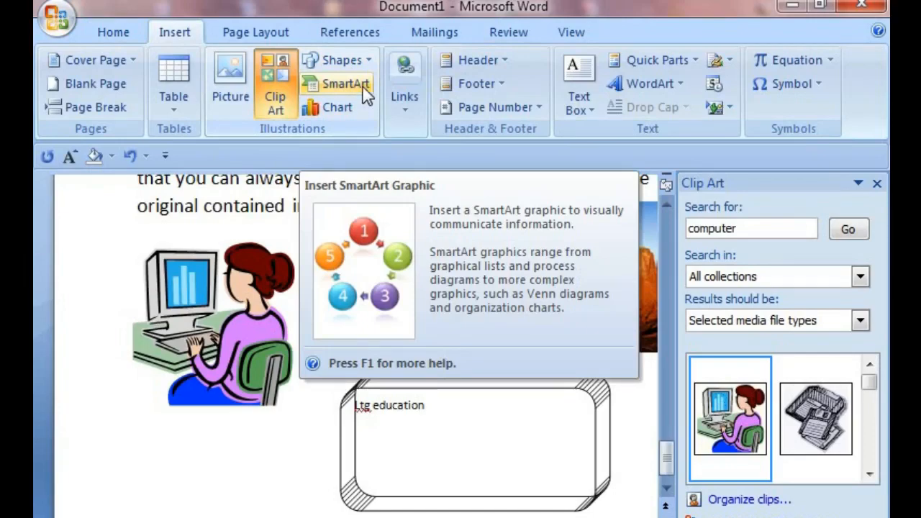
click(362, 85)
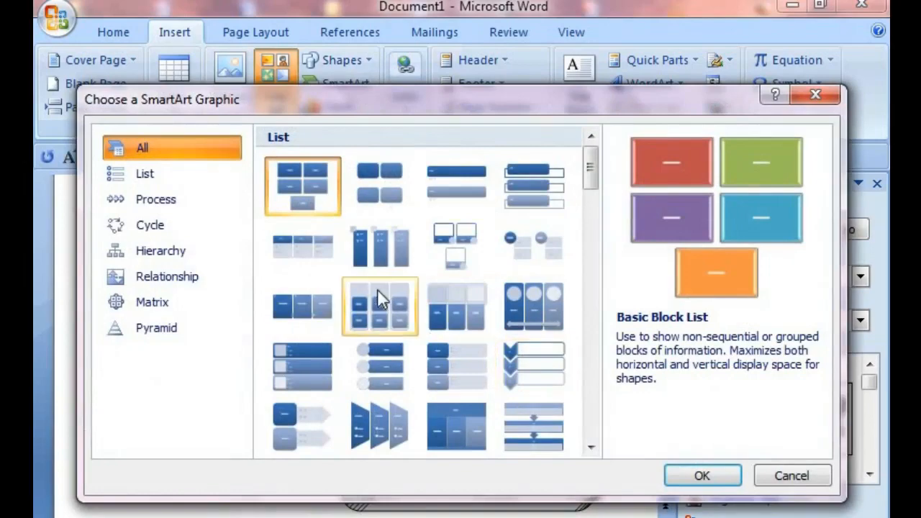
scroll(376, 292, down, 5)
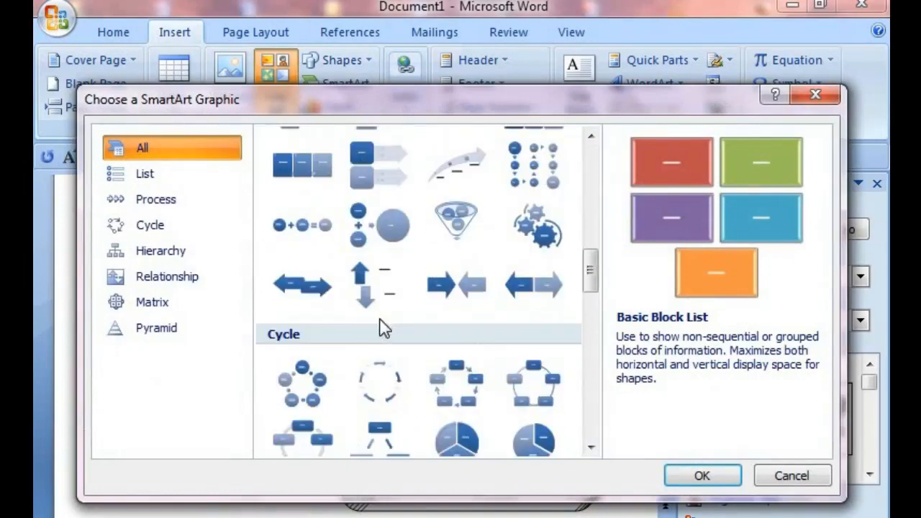
scroll(382, 327, down, 10)
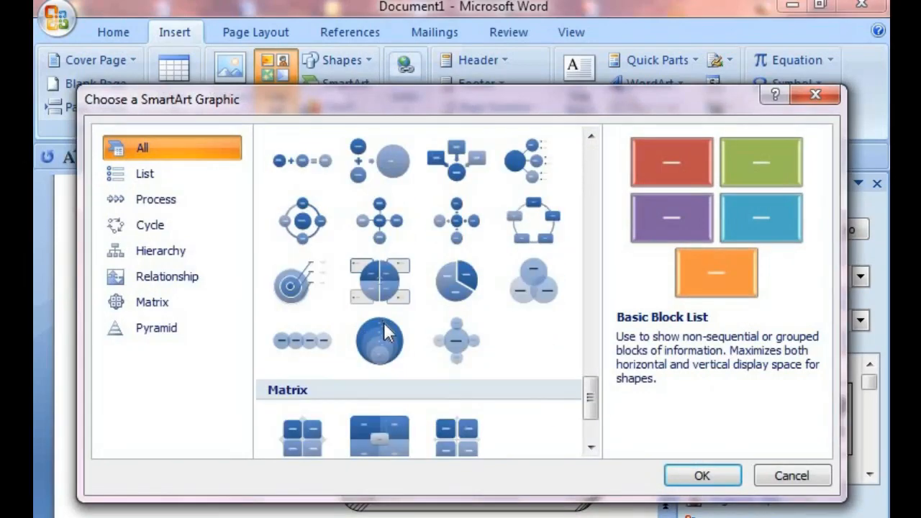
scroll(386, 331, down, 3)
scroll(362, 317, up, 10)
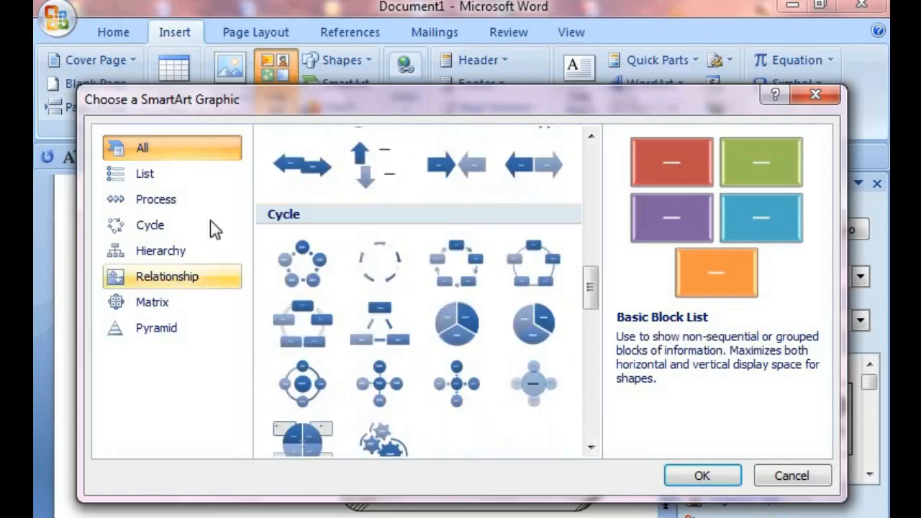
click(156, 180)
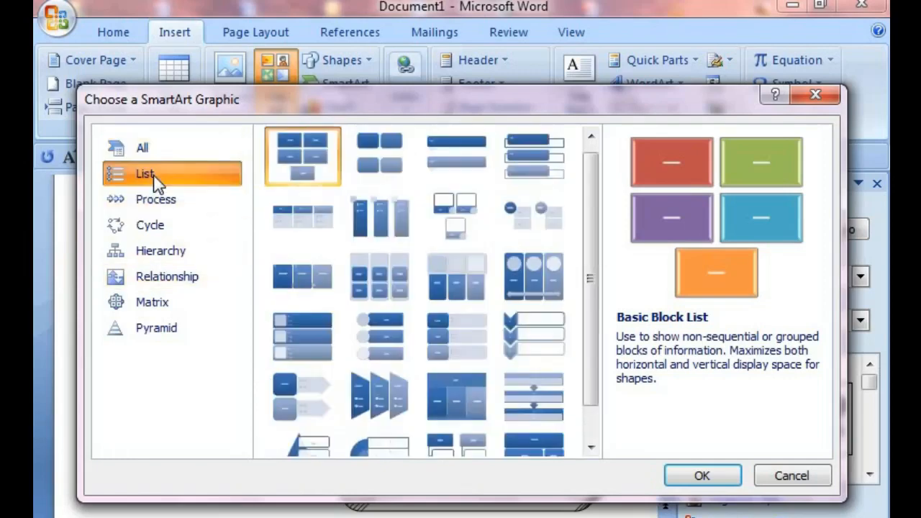
click(175, 205)
click(173, 227)
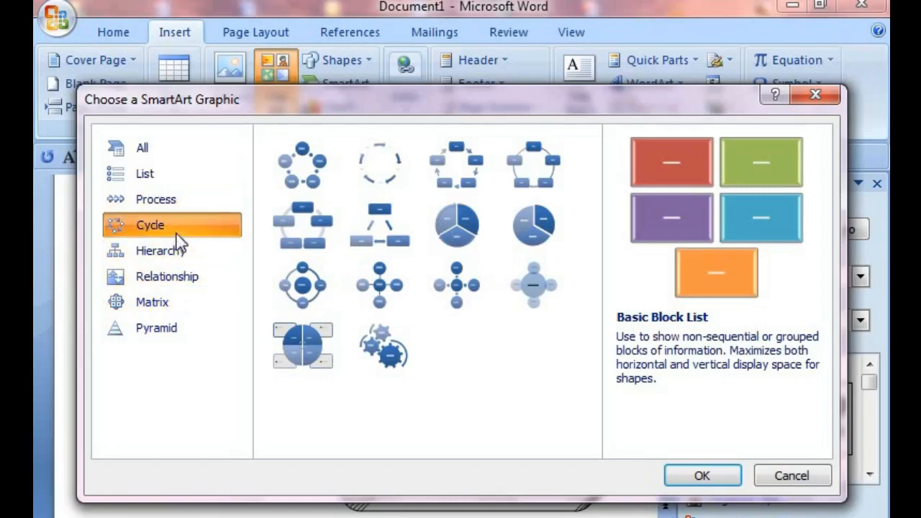
click(374, 338)
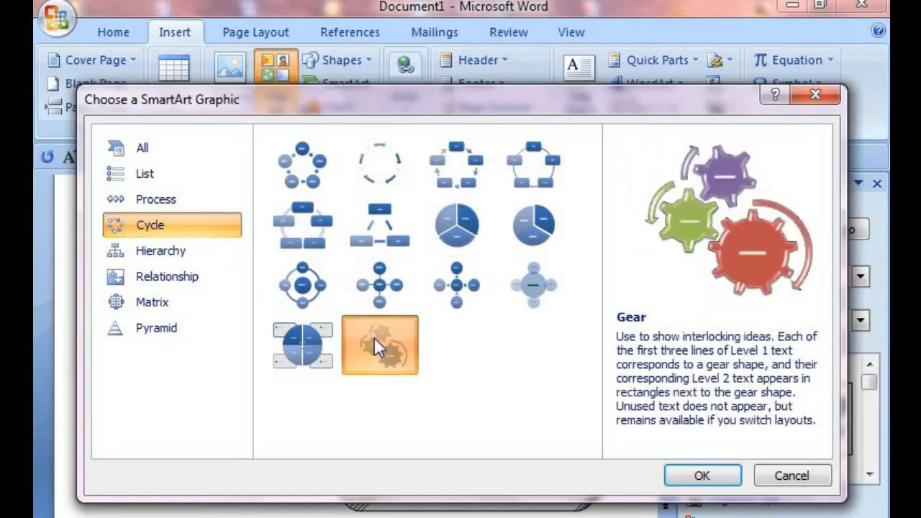
click(701, 474)
Step: With the gear graphic selected, insert a Converging Arrows SmartArt graphic in its place
scroll(412, 423, down, 3)
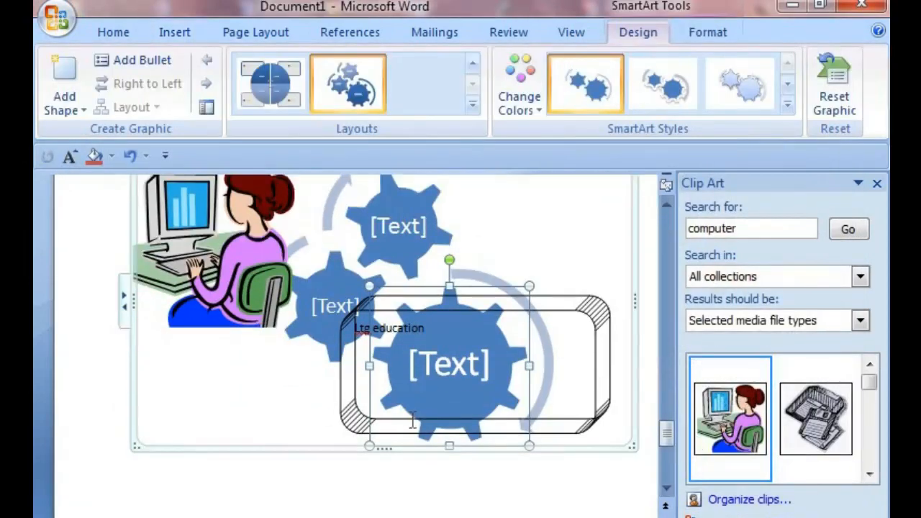
click(403, 252)
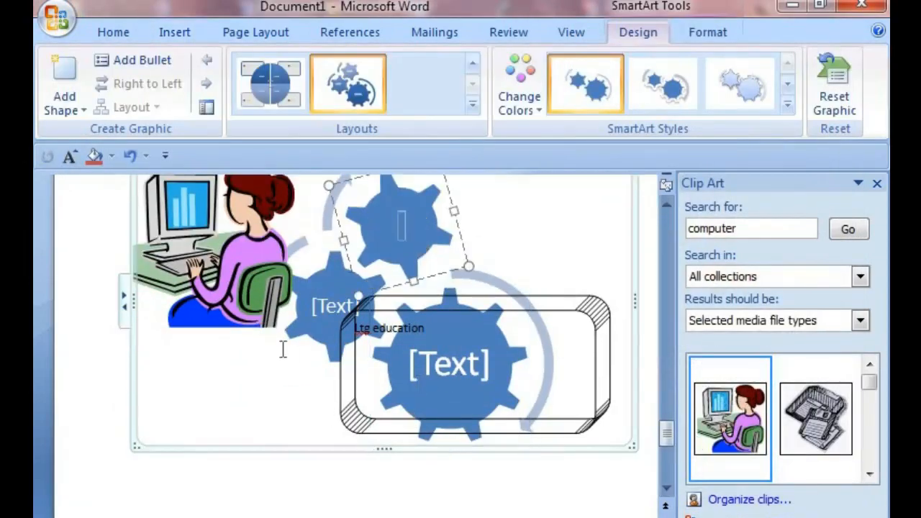
click(405, 269)
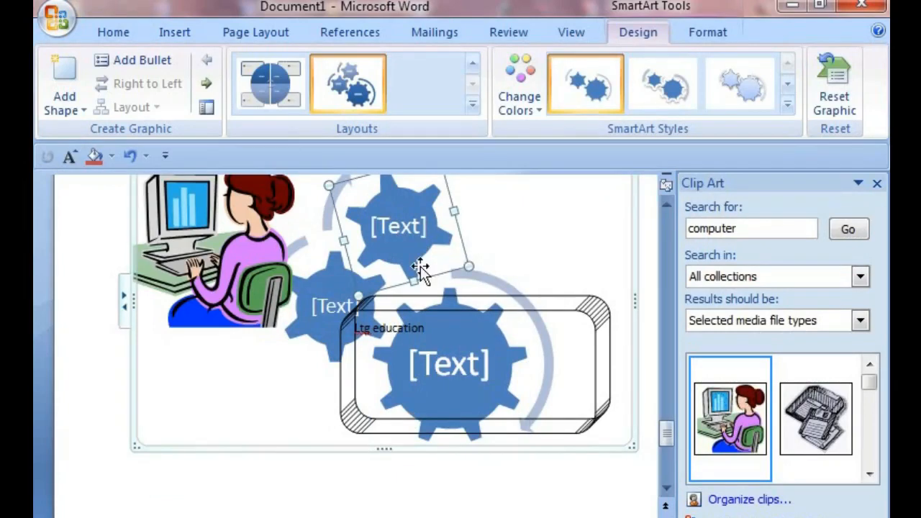
scroll(420, 266, down, 4)
scroll(420, 266, up, 7)
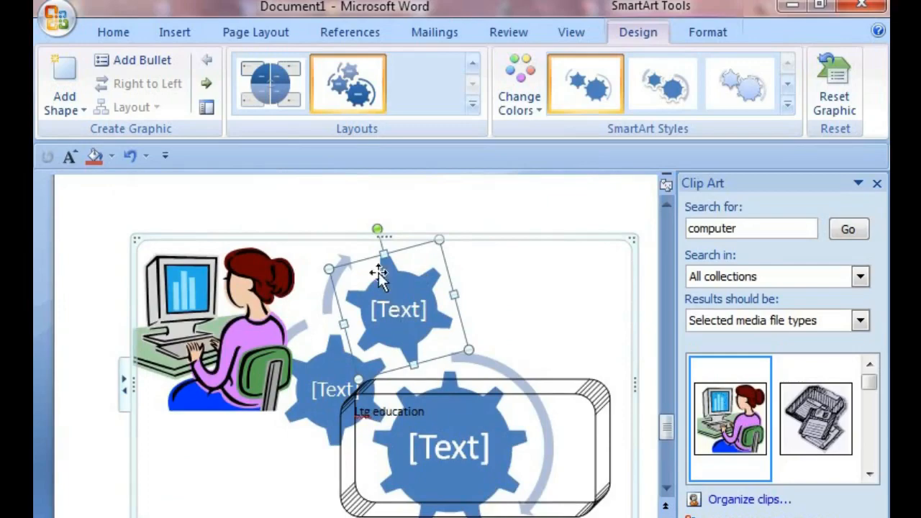
click(176, 32)
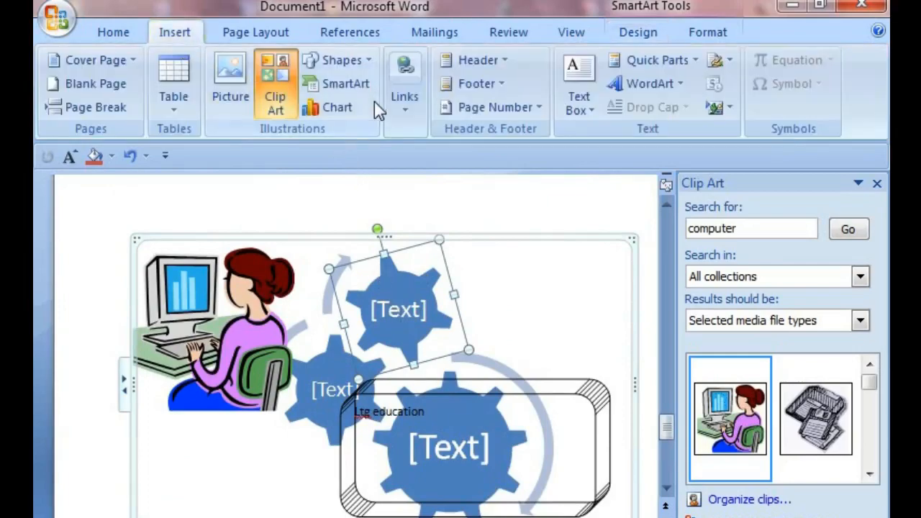
click(348, 84)
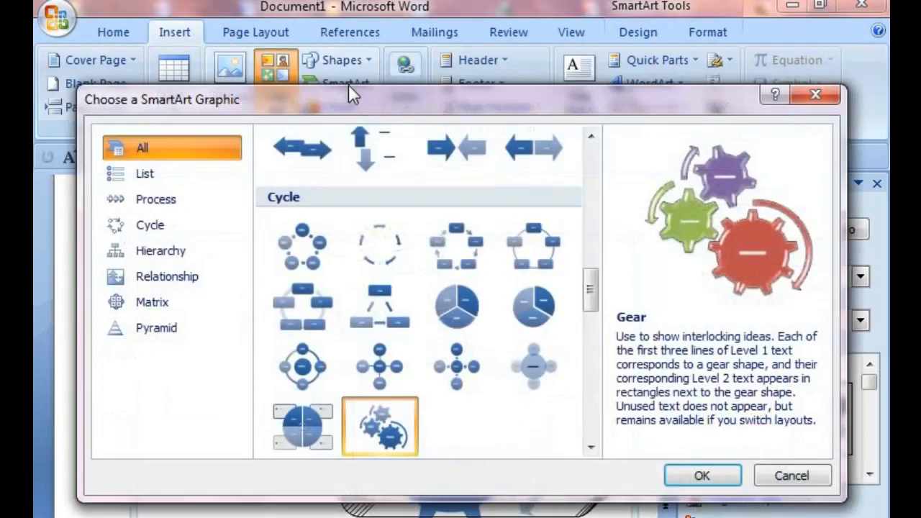
click(438, 145)
click(701, 474)
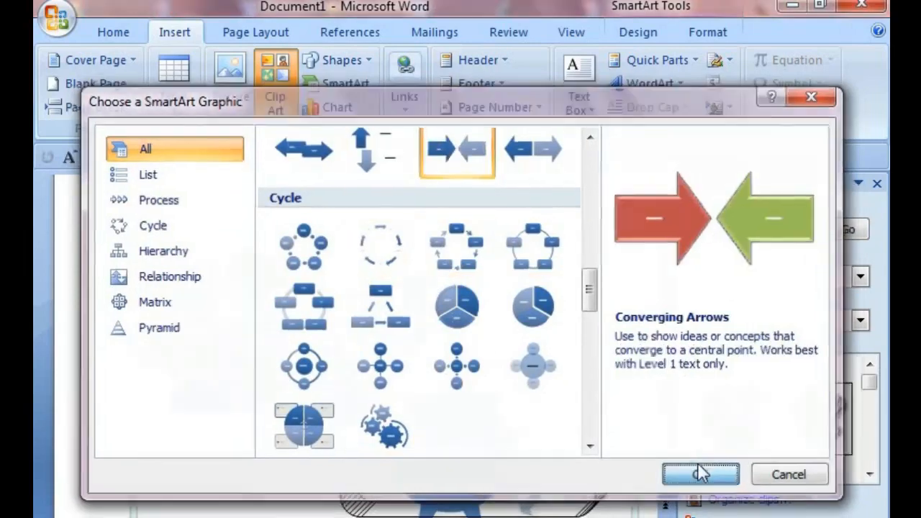
Step: Move and resize the converging arrow shape inside the SmartArt frame
scroll(387, 381, down, 2)
drag(495, 306, 488, 415)
scroll(488, 415, down, 3)
click(497, 260)
drag(498, 261, 258, 428)
click(230, 291)
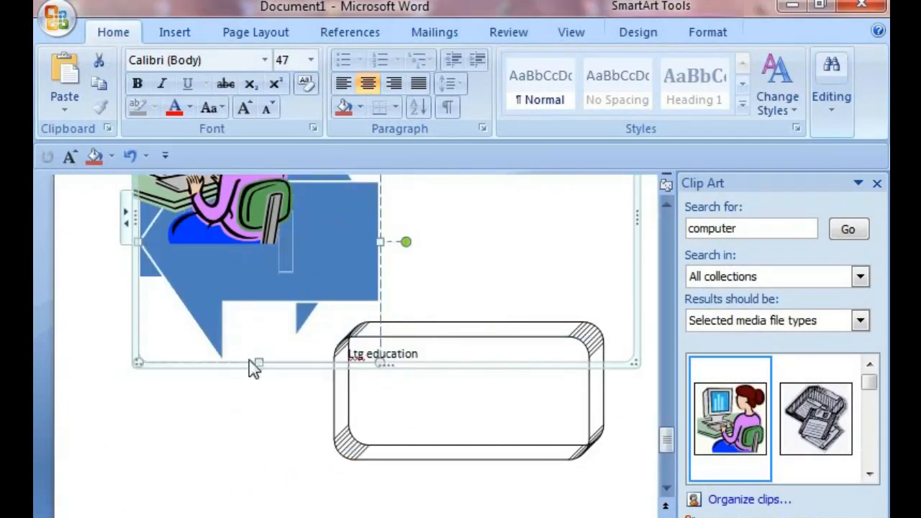
Step: Examine the SmartArt Design and Format tool options for the arrow graphic
double_click(296, 266)
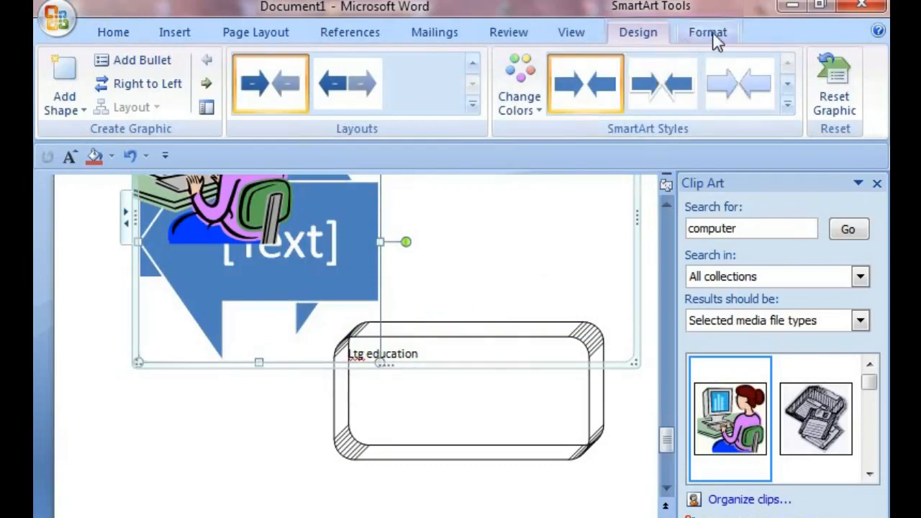
click(719, 35)
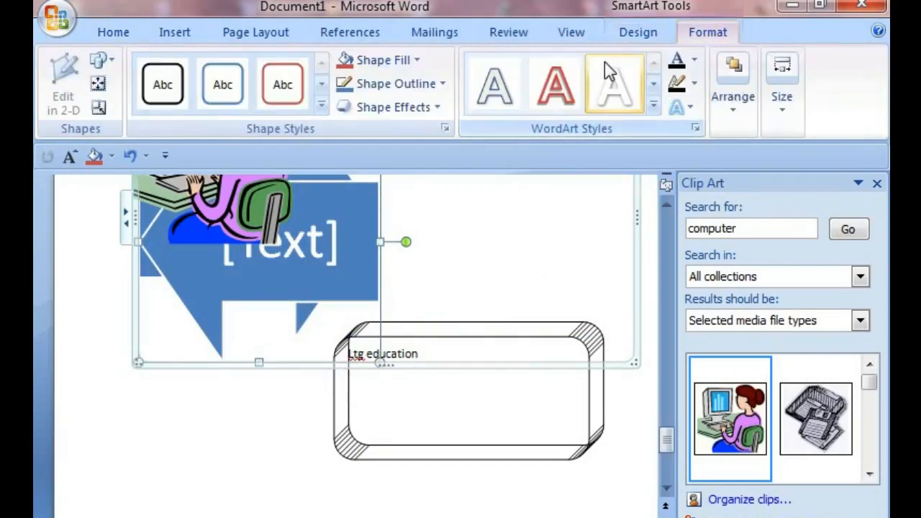
click(655, 35)
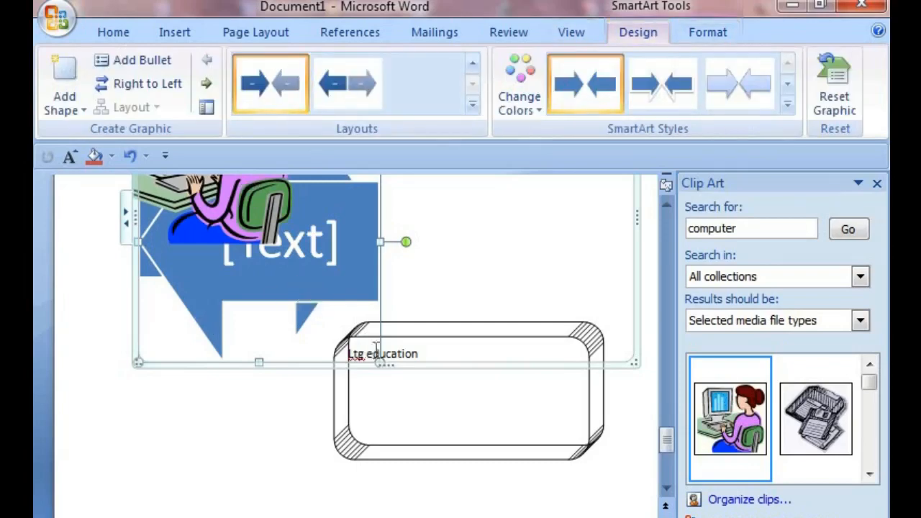
Step: Browse chart types, insert a Bubble chart with 3-D effect, and close its data sheet
scroll(377, 349, up, 4)
click(176, 33)
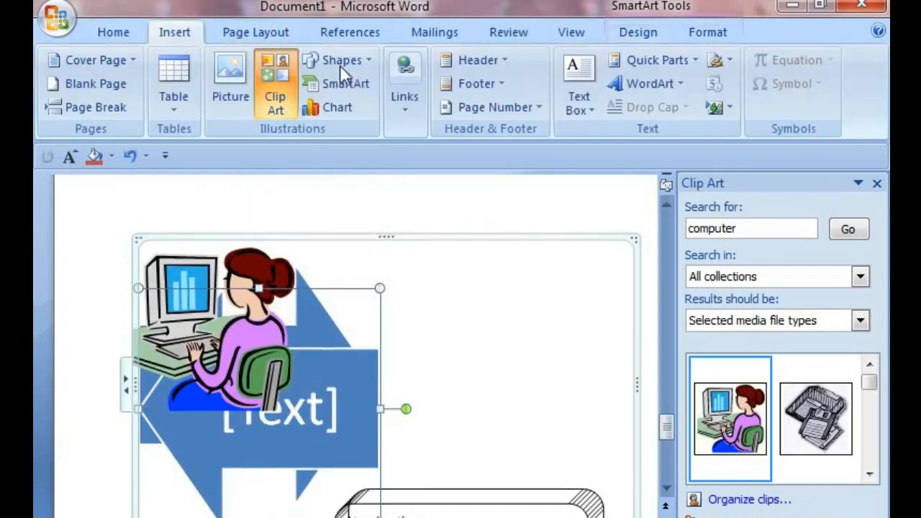
click(328, 105)
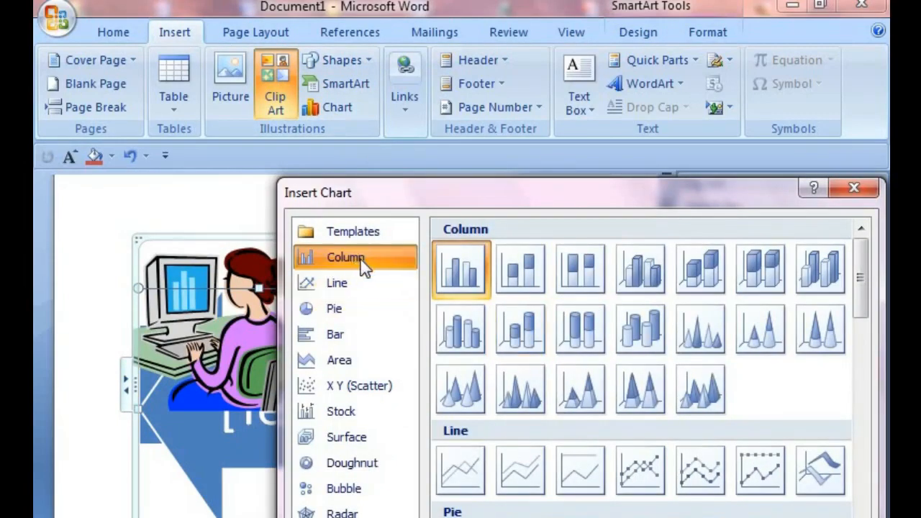
click(346, 310)
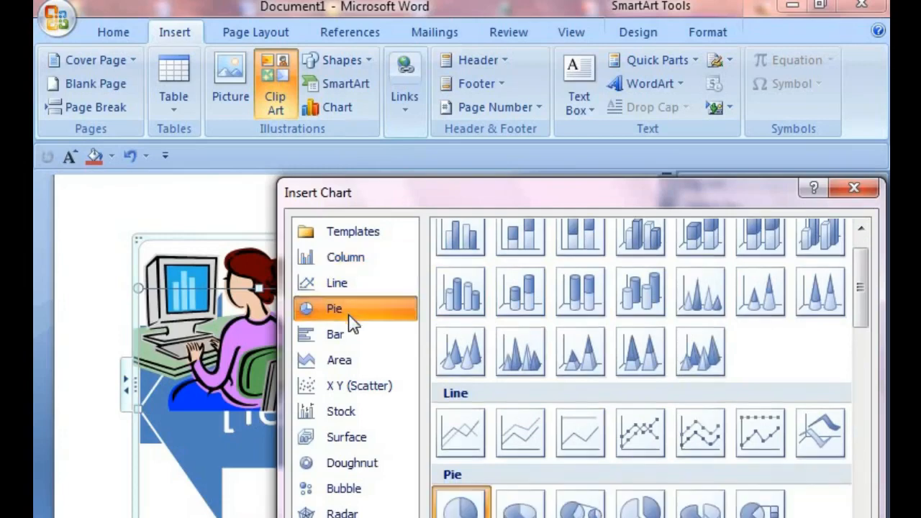
click(351, 336)
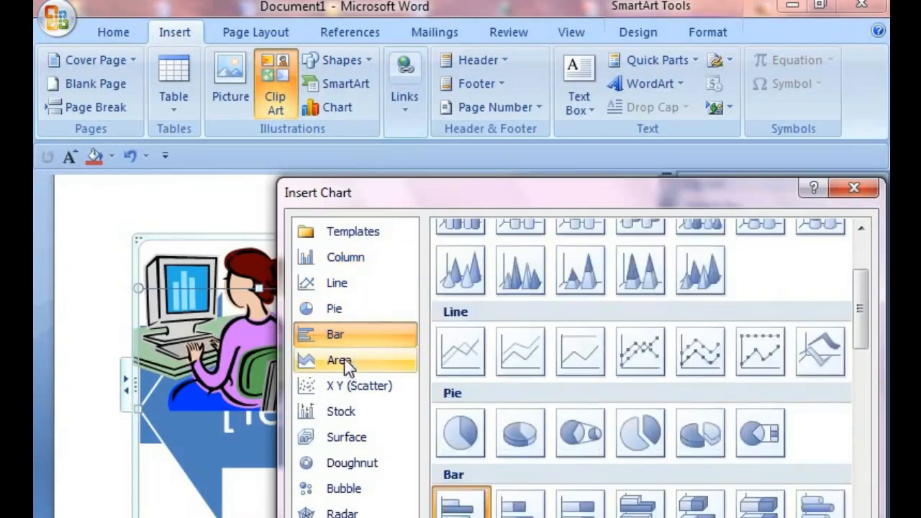
click(345, 363)
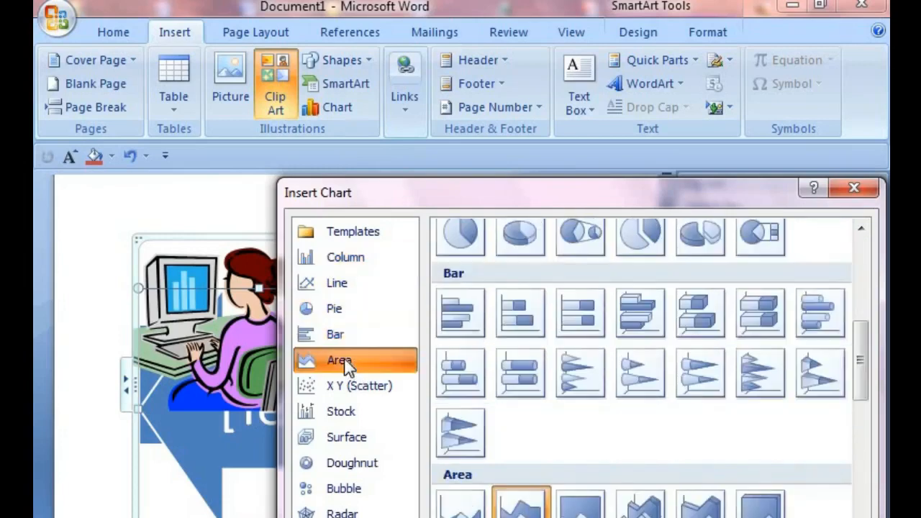
click(354, 495)
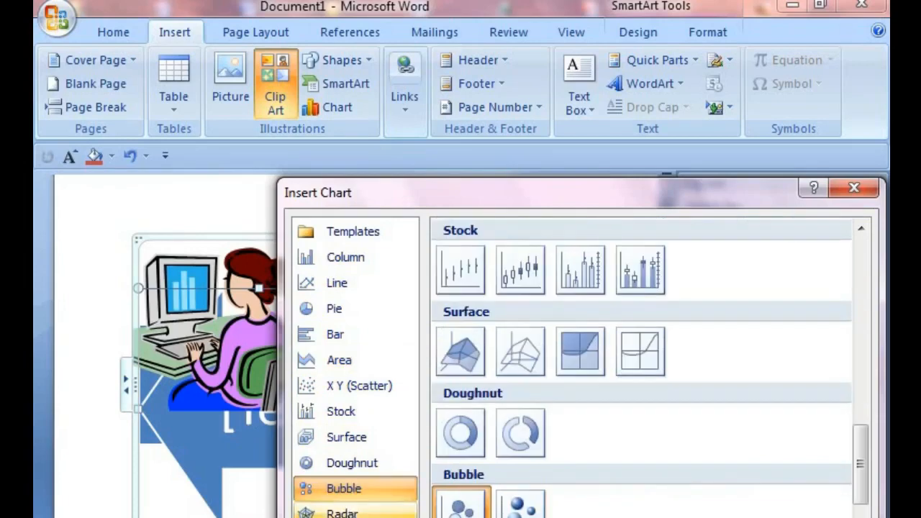
click(414, 514)
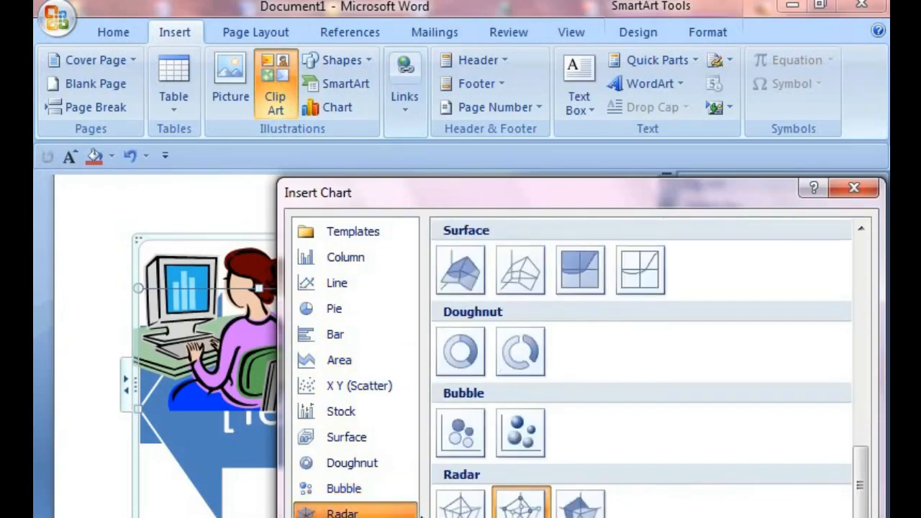
double_click(508, 438)
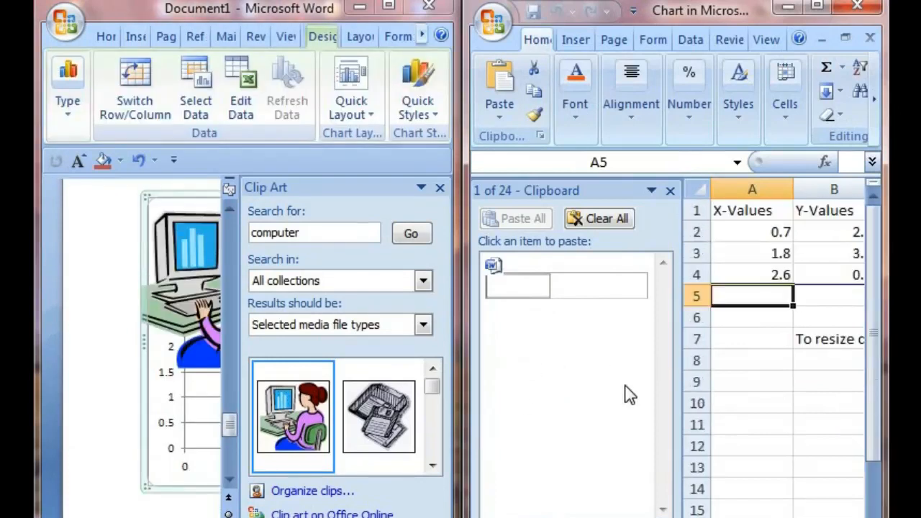
scroll(626, 394, down, 4)
click(870, 39)
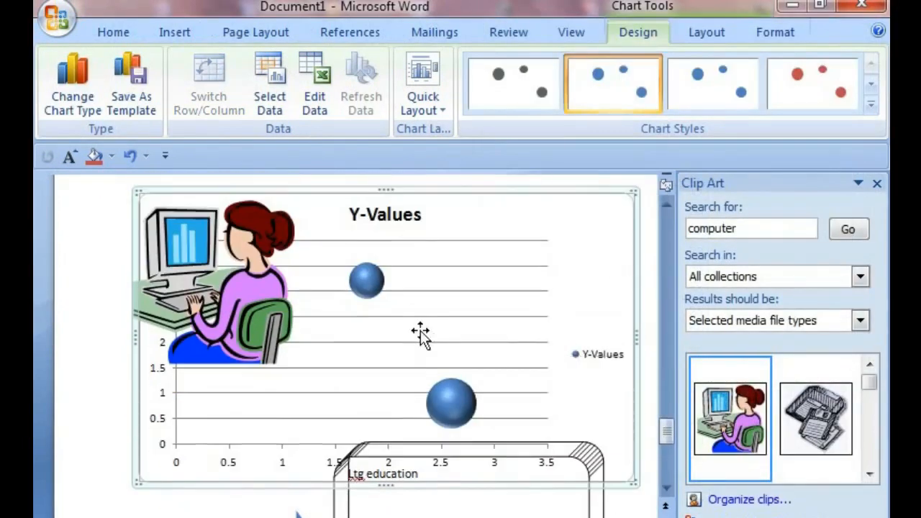
Step: Resize the chart's plot area slightly from its lower-left corner
click(420, 330)
scroll(414, 273, down, 1)
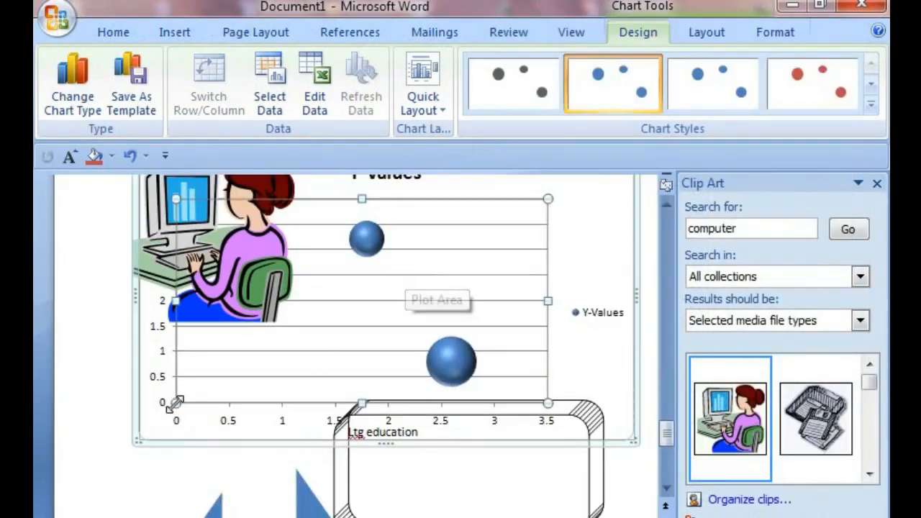
drag(178, 404, 196, 397)
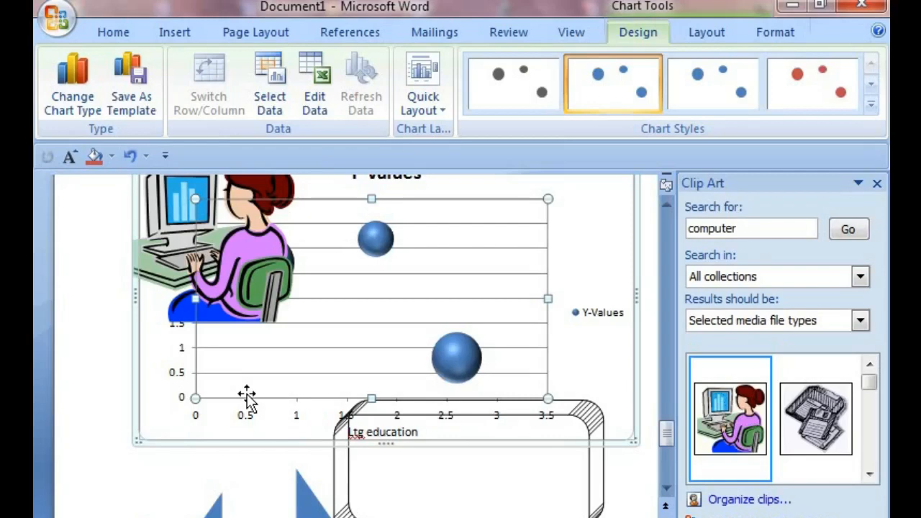
Step: Try several chart styles and apply the red bubble style to the bubble chart
click(841, 100)
click(728, 91)
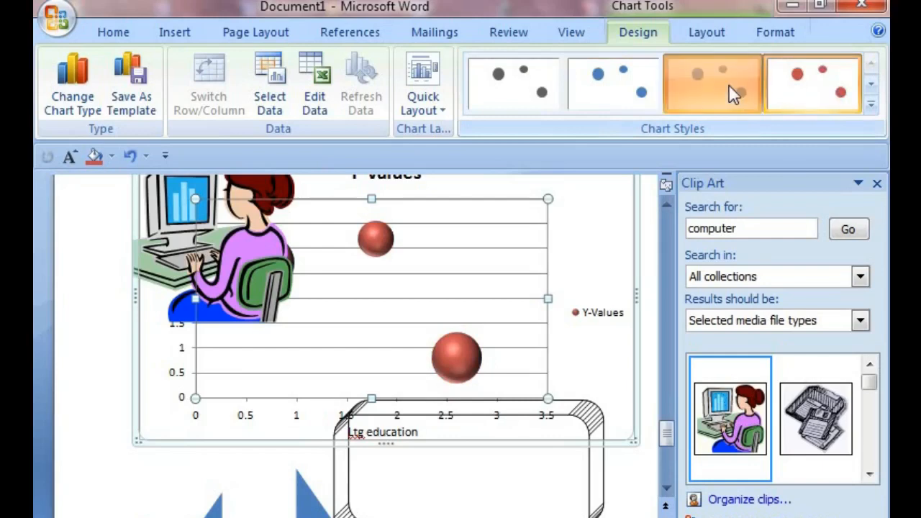
click(639, 92)
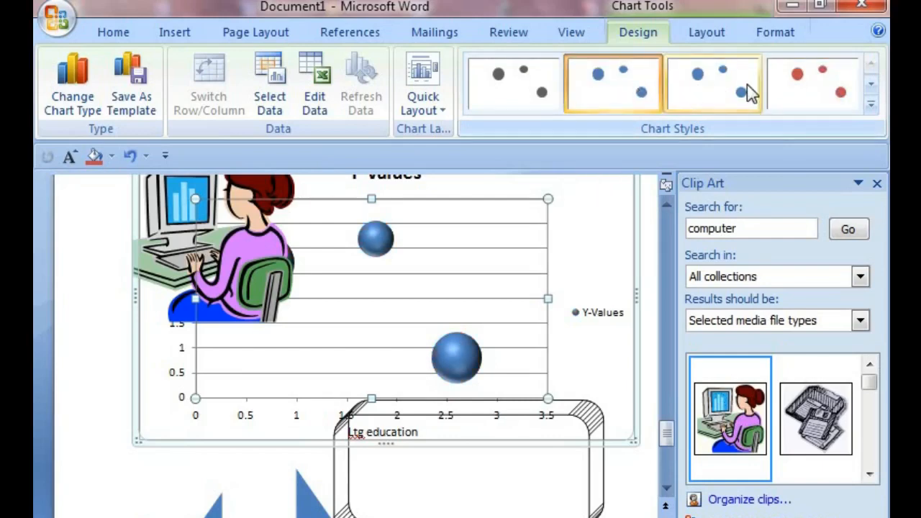
click(796, 84)
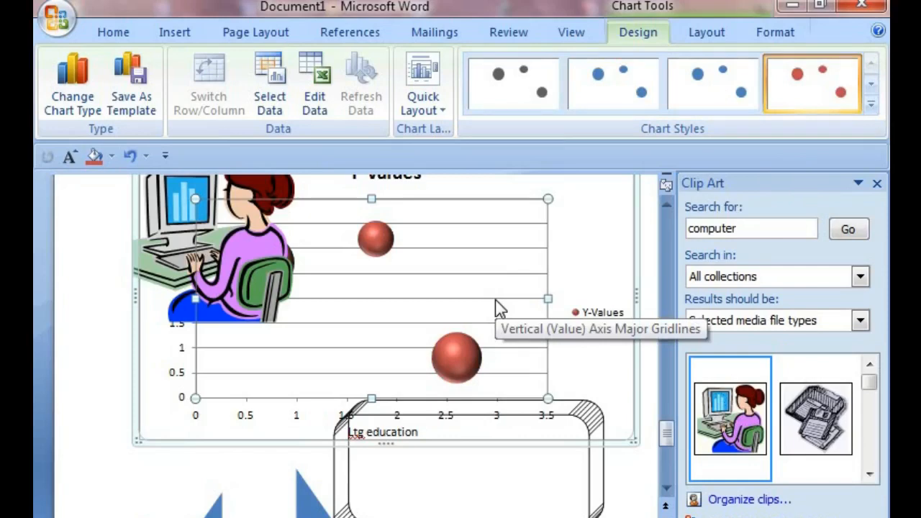
Step: Look over the Links options of the Insert tools without inserting anything
click(189, 32)
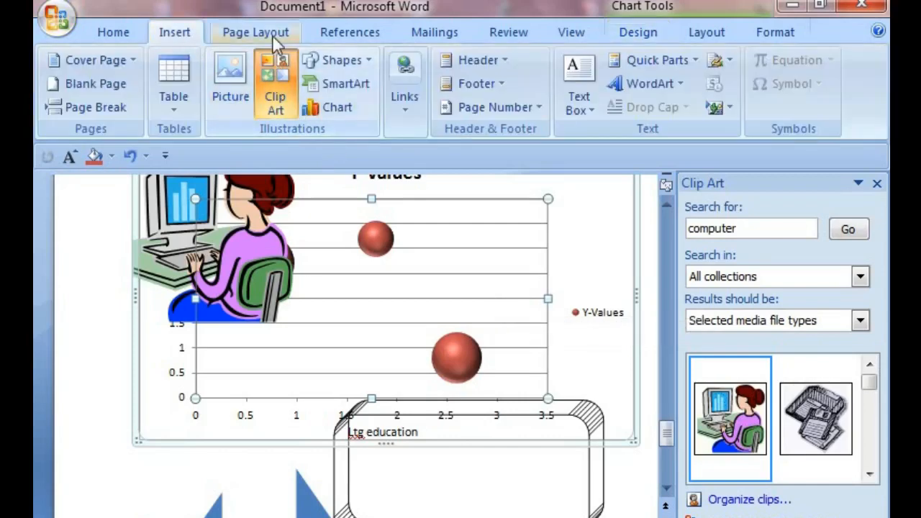
click(409, 110)
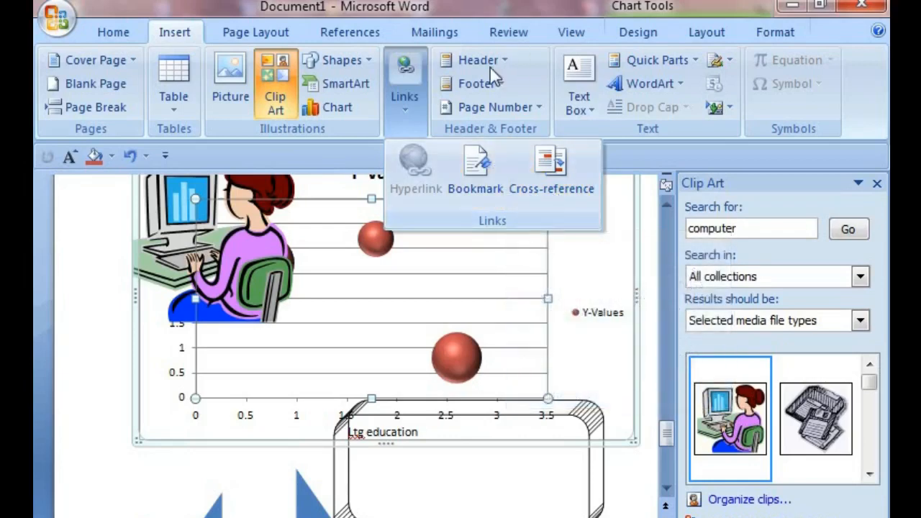
click(585, 260)
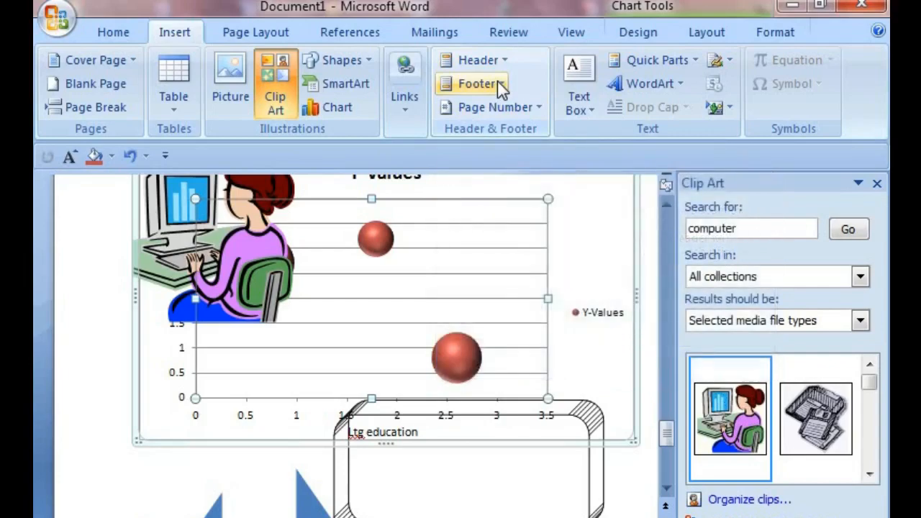
Step: Insert a Blank header at the top of the document and enter LTG EDUCATION BORDEHI in place of its placeholder
scroll(467, 328, up, 15)
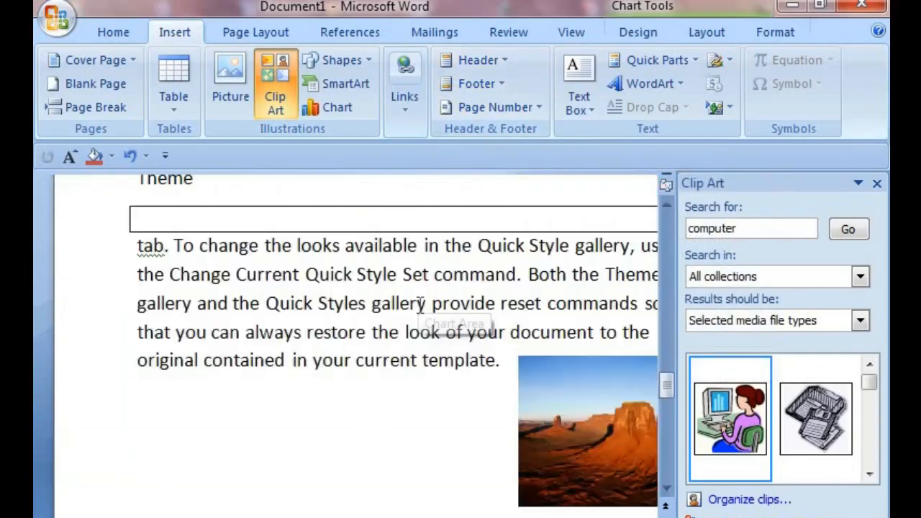
scroll(383, 306, up, 15)
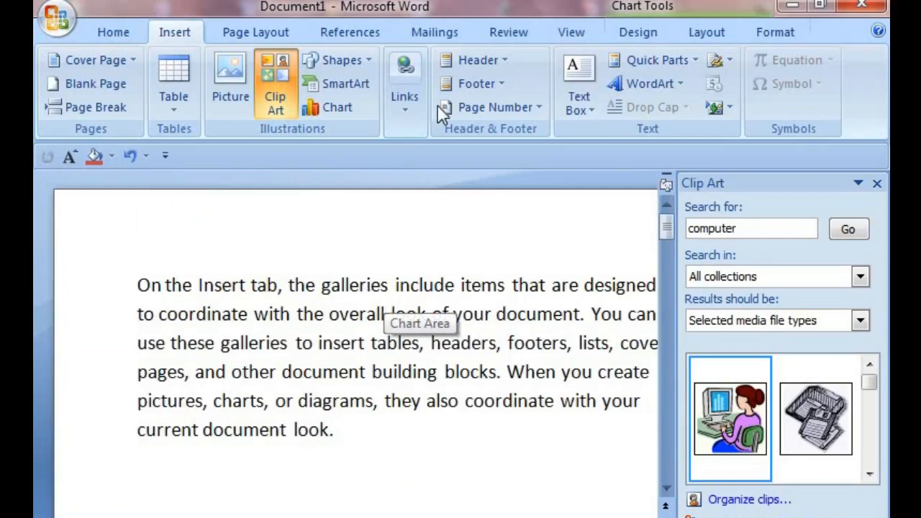
click(479, 60)
click(494, 136)
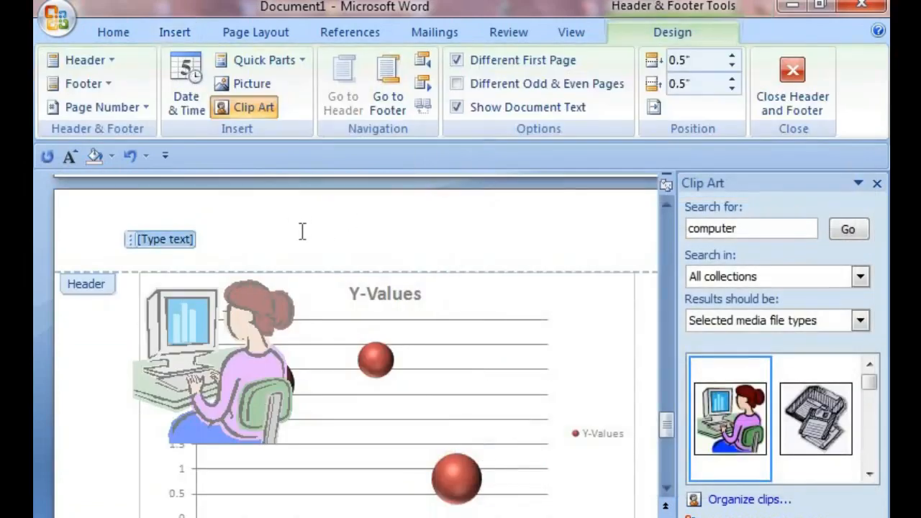
key(Delete)
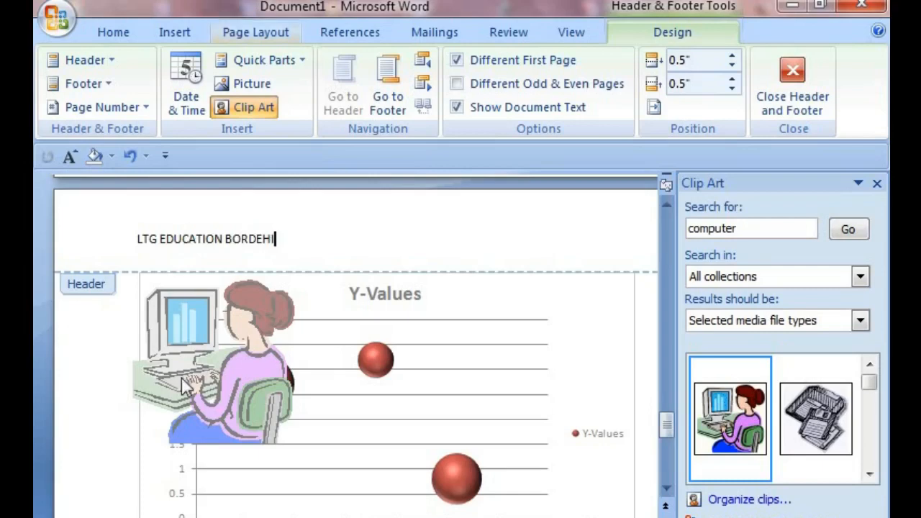
Step: Set the header text to font size 24 and leave header editing
drag(294, 244, 137, 240)
click(113, 32)
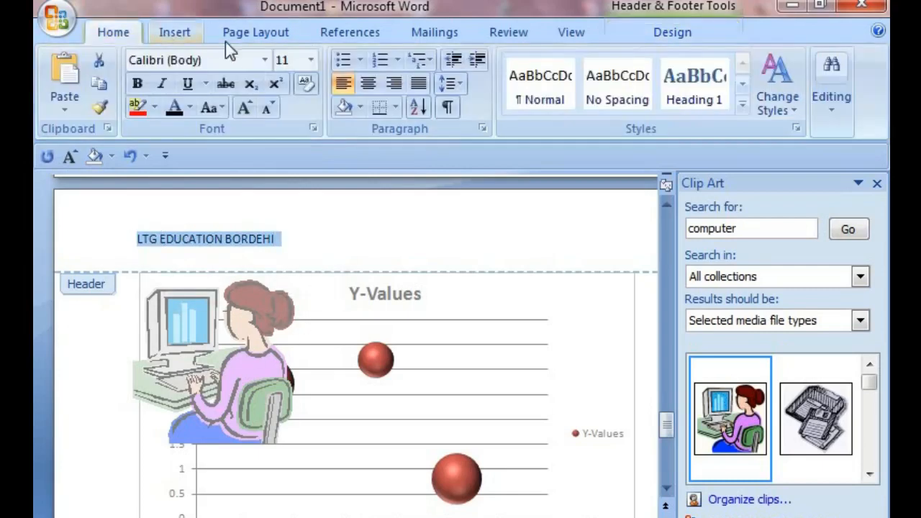
click(309, 61)
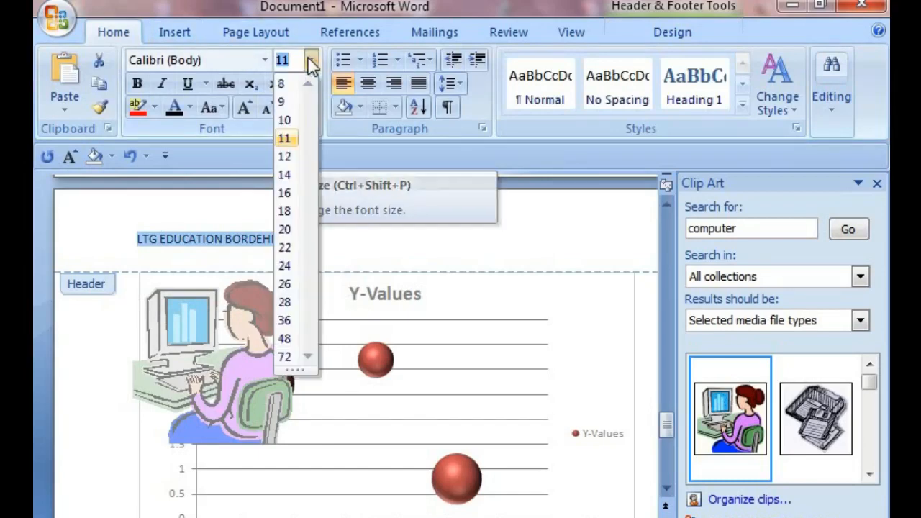
click(285, 267)
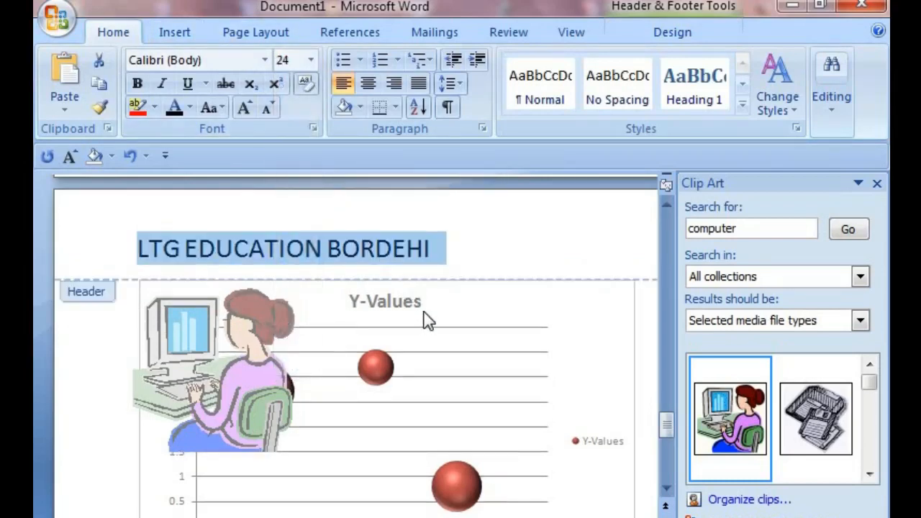
double_click(424, 315)
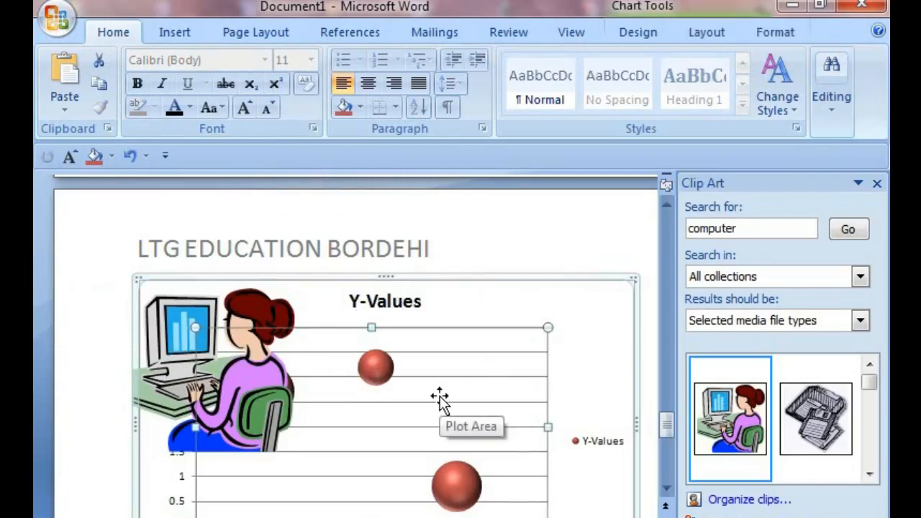
Step: Insert two blank pages at the cursor position below the chart and shapes
scroll(440, 396, down, 15)
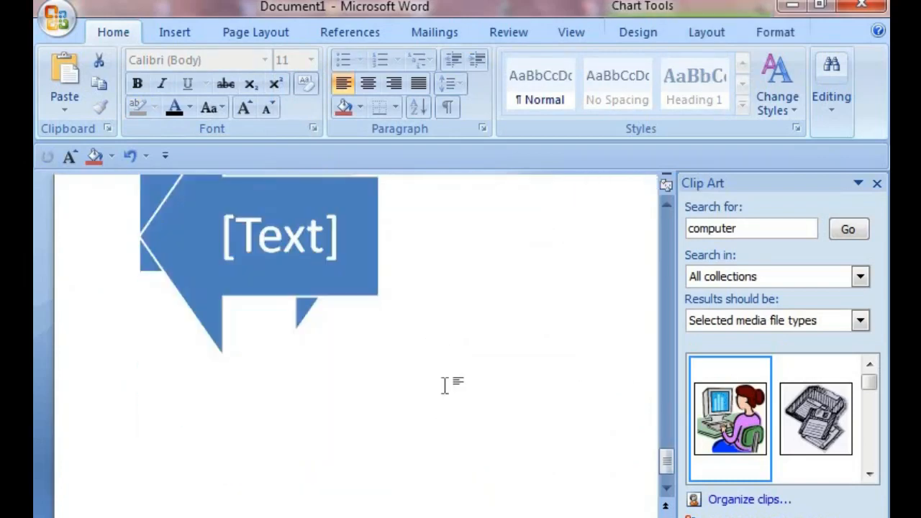
scroll(444, 389, up, 3)
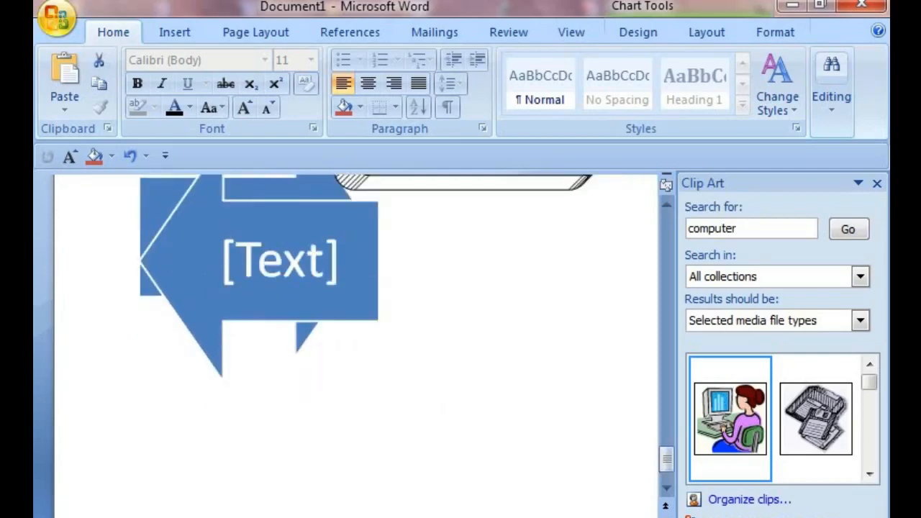
scroll(220, 189, up, 7)
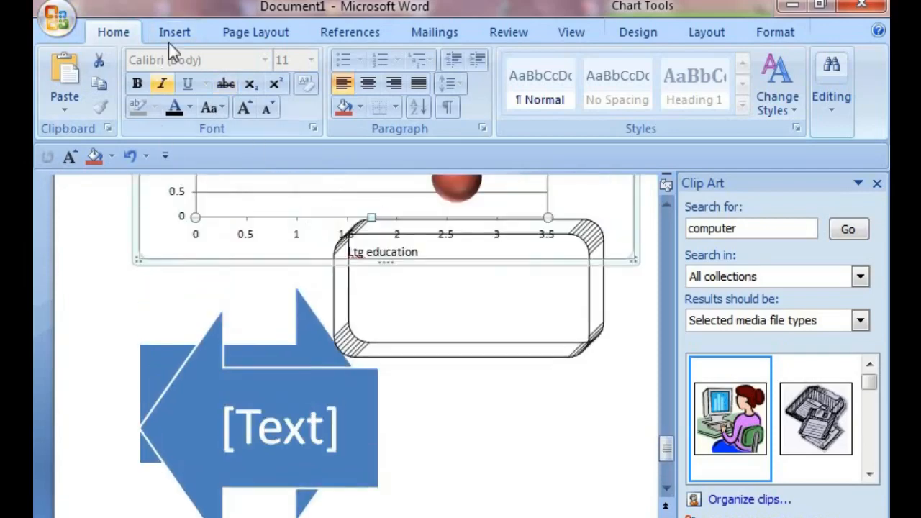
click(172, 33)
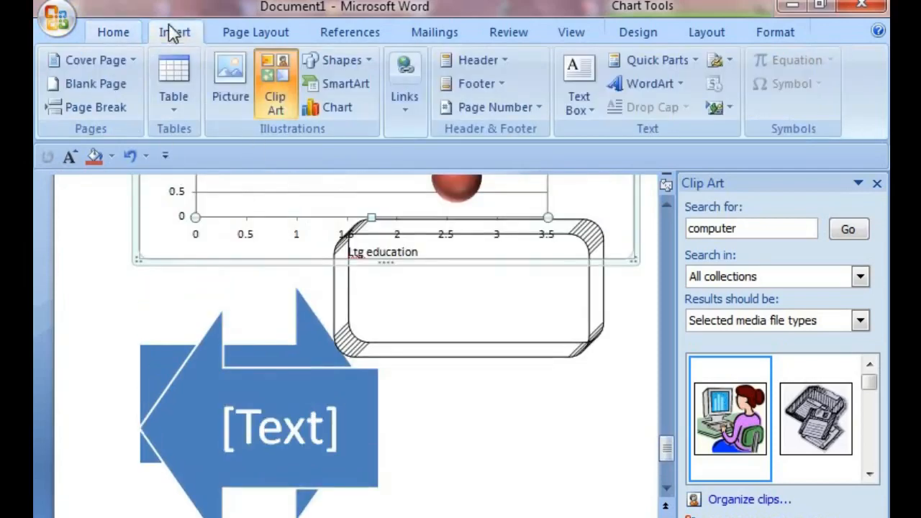
click(116, 81)
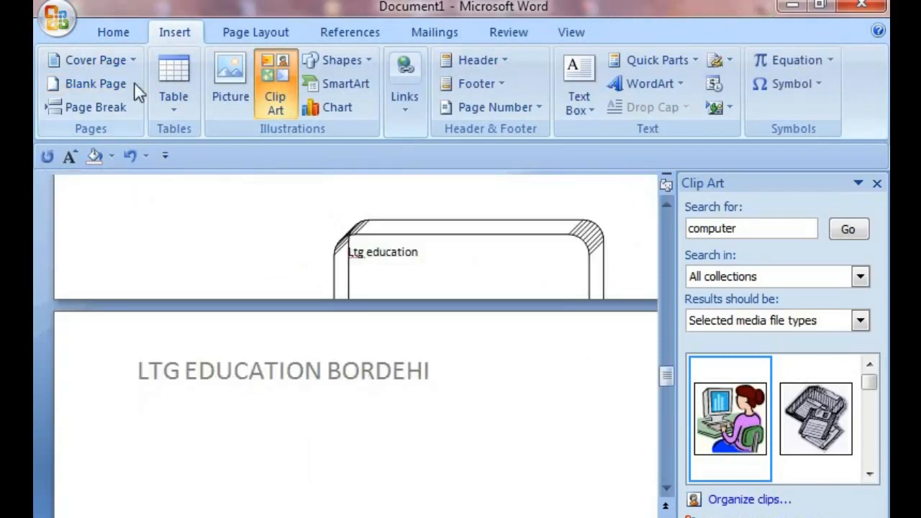
click(107, 82)
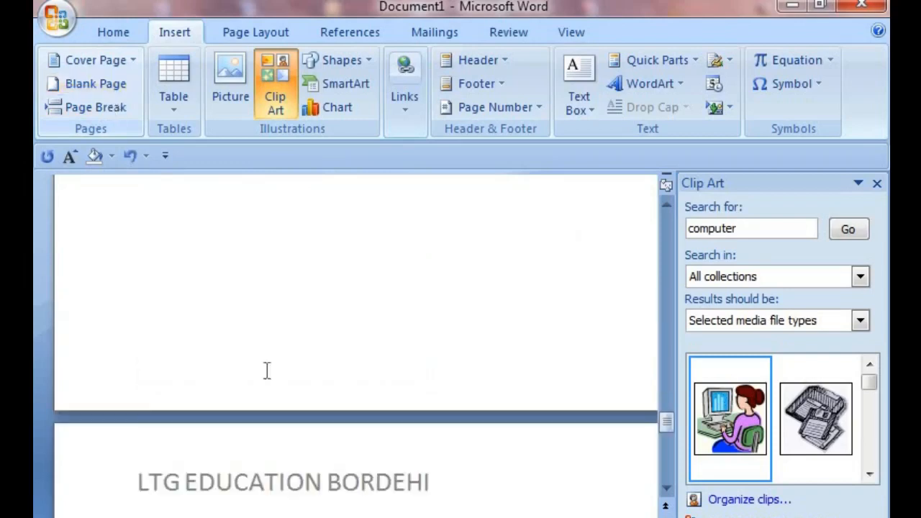
Step: Add a Blank footer with the text COMPUTER CLASSS and leave footer editing
scroll(194, 386, up, 5)
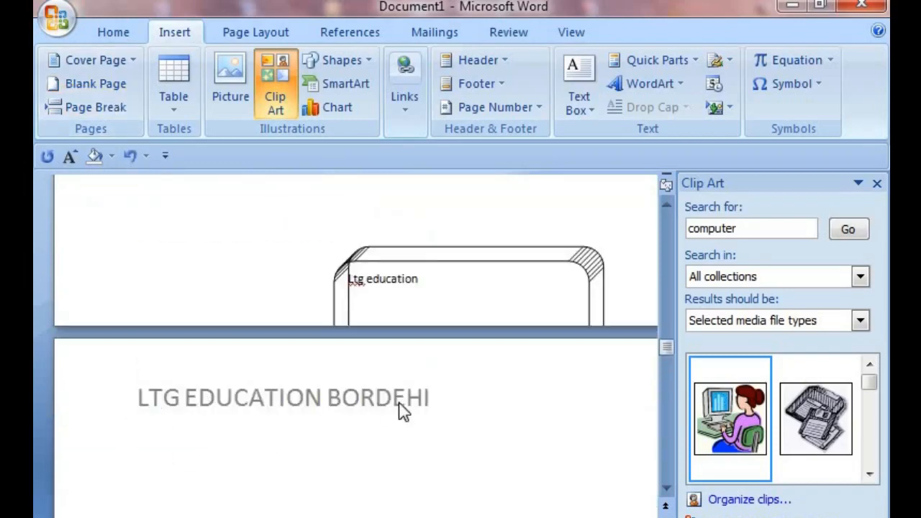
scroll(305, 466, up, 15)
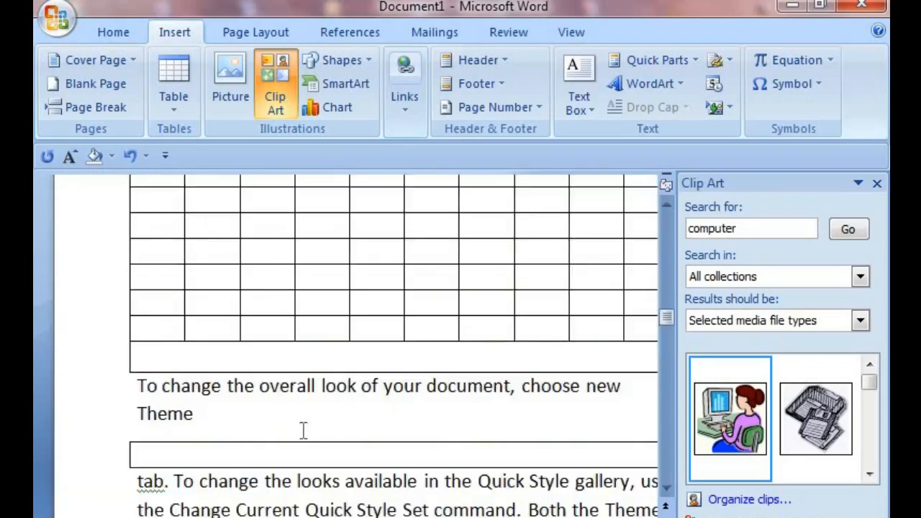
scroll(301, 423, up, 5)
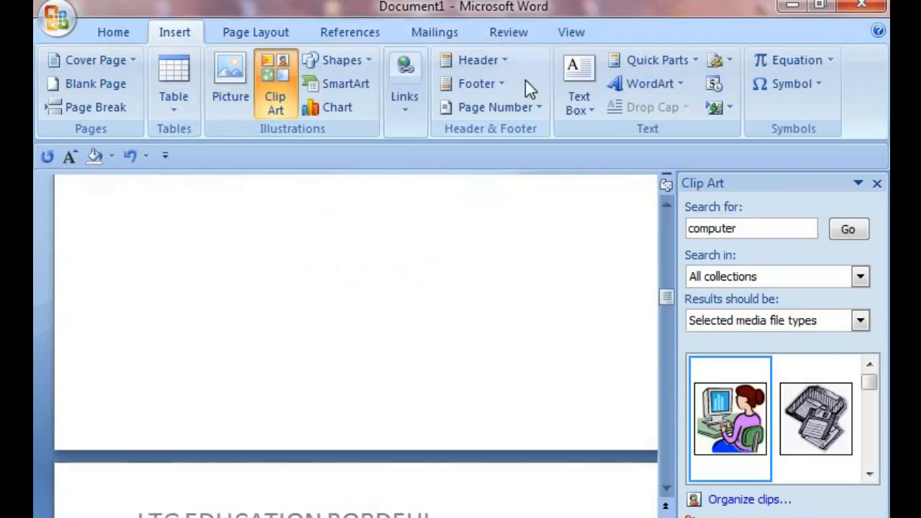
click(497, 86)
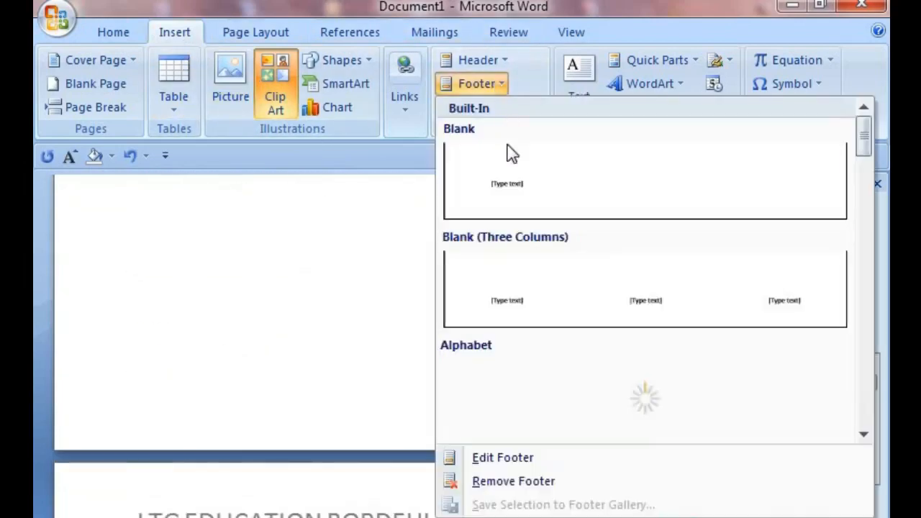
click(517, 189)
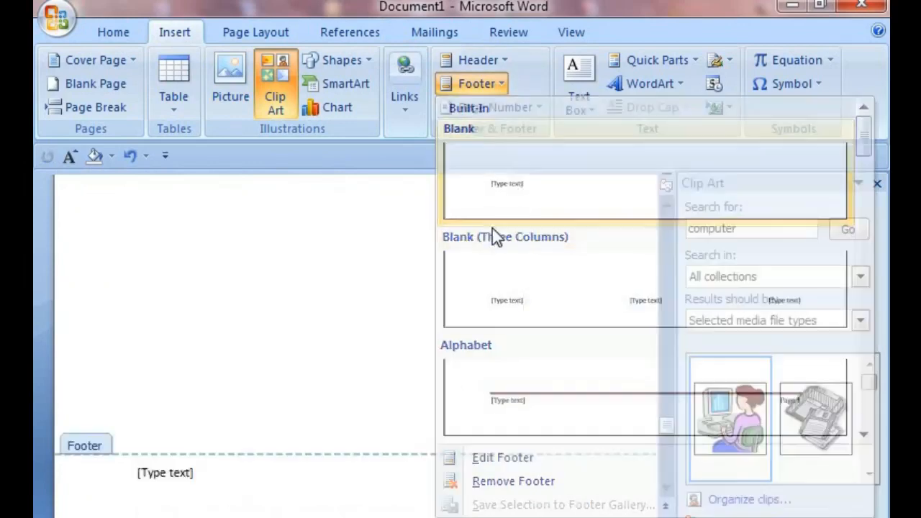
click(216, 493)
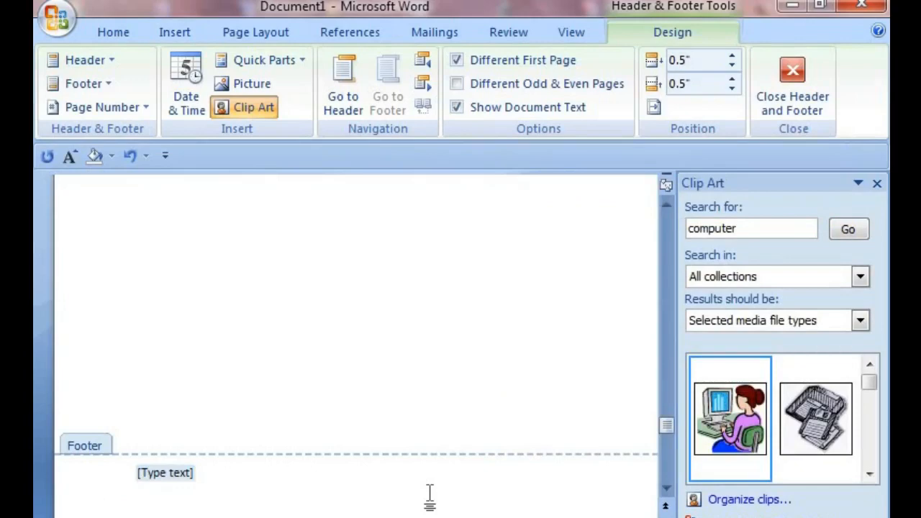
text(CO)
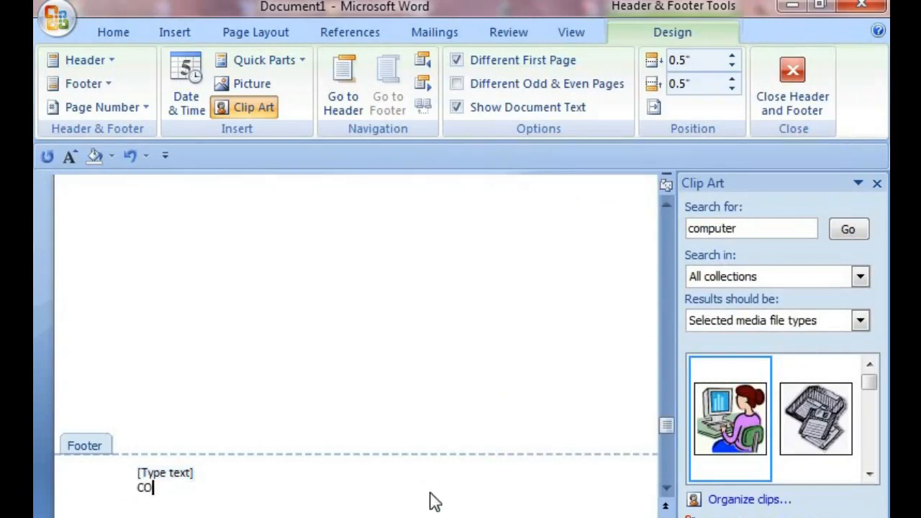
text(MPUTER CLASSS)
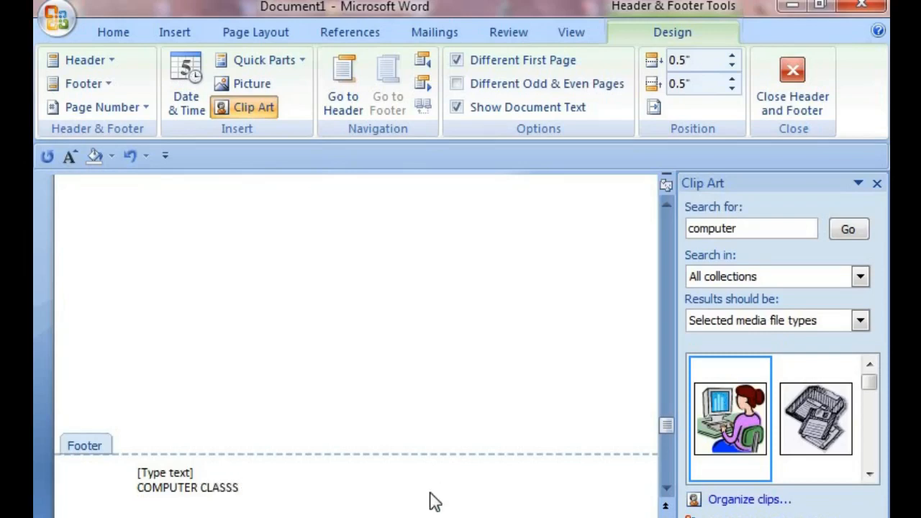
double_click(448, 438)
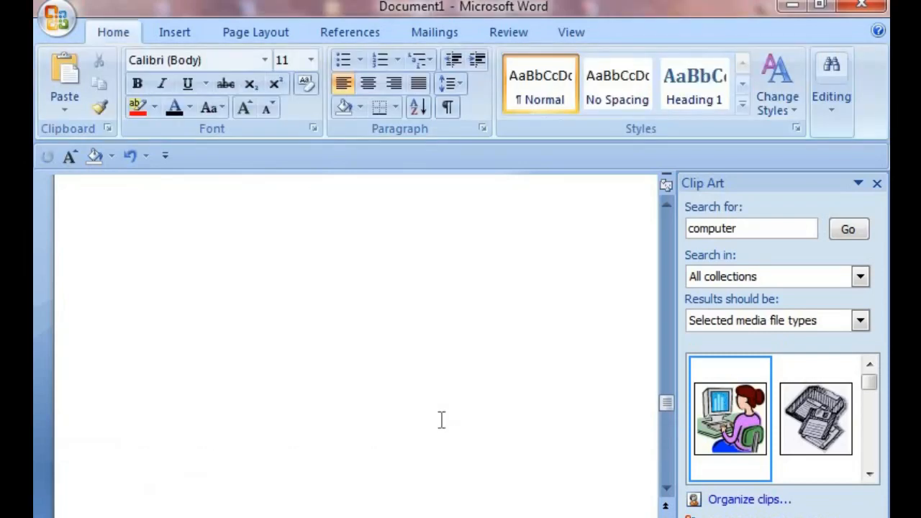
Step: Scroll through the pages to review the header and footer text
scroll(417, 432, down, 10)
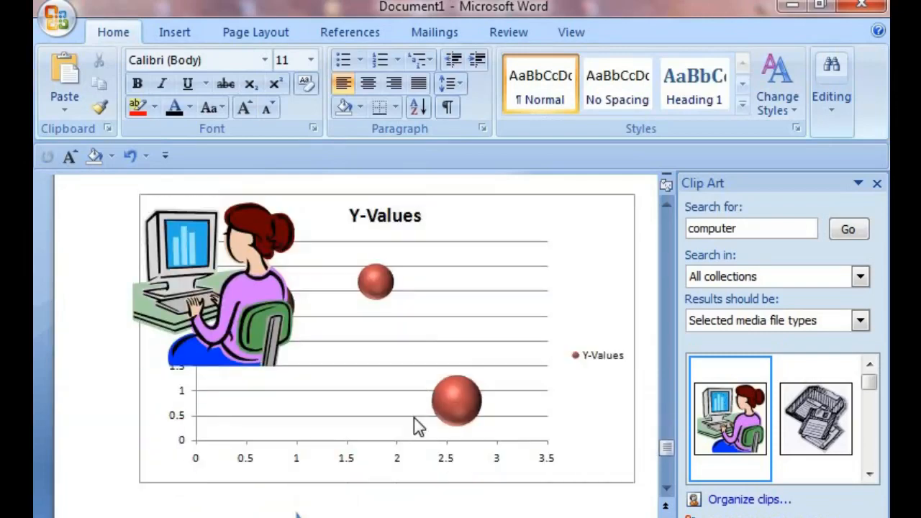
scroll(414, 423, up, 2)
scroll(107, 329, up, 3)
scroll(173, 353, down, 6)
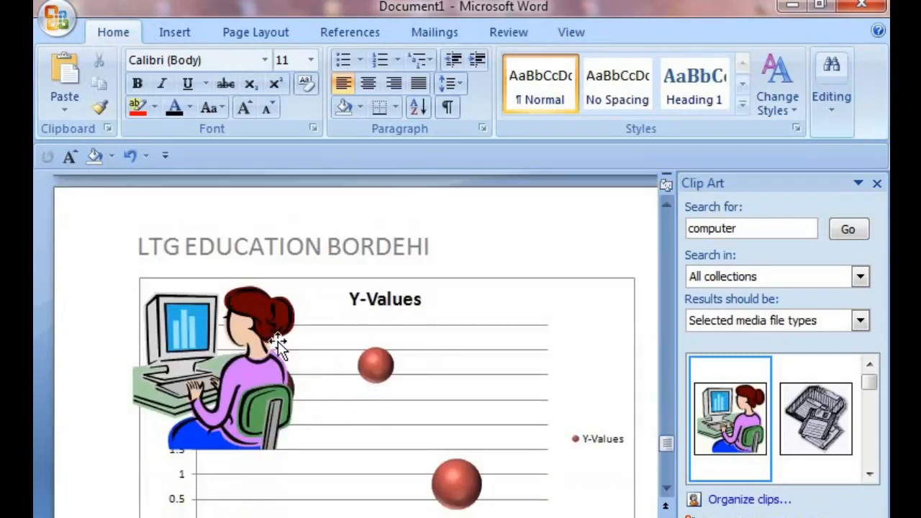
scroll(285, 382, down, 8)
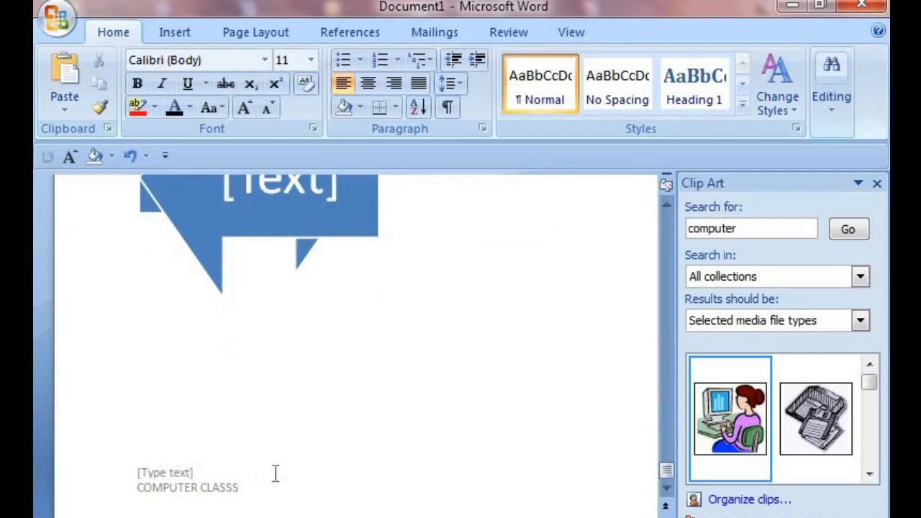
scroll(277, 472, up, 12)
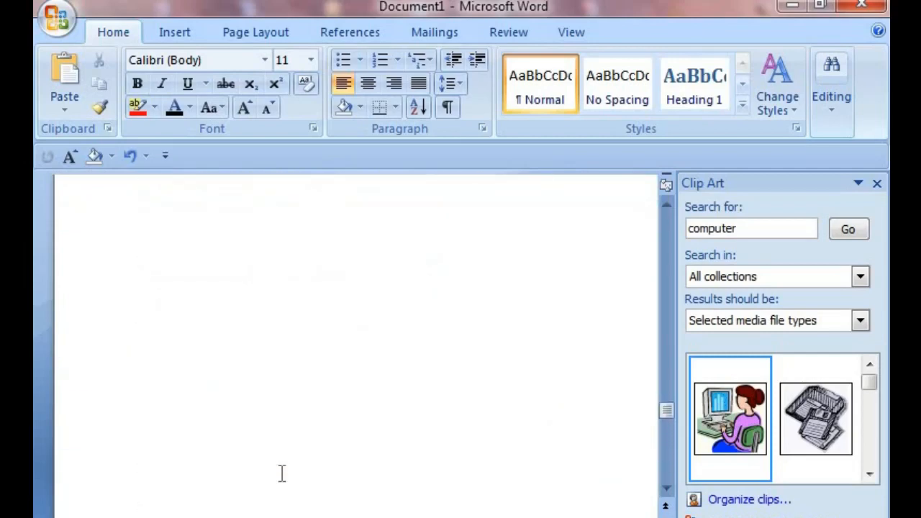
scroll(282, 474, up, 20)
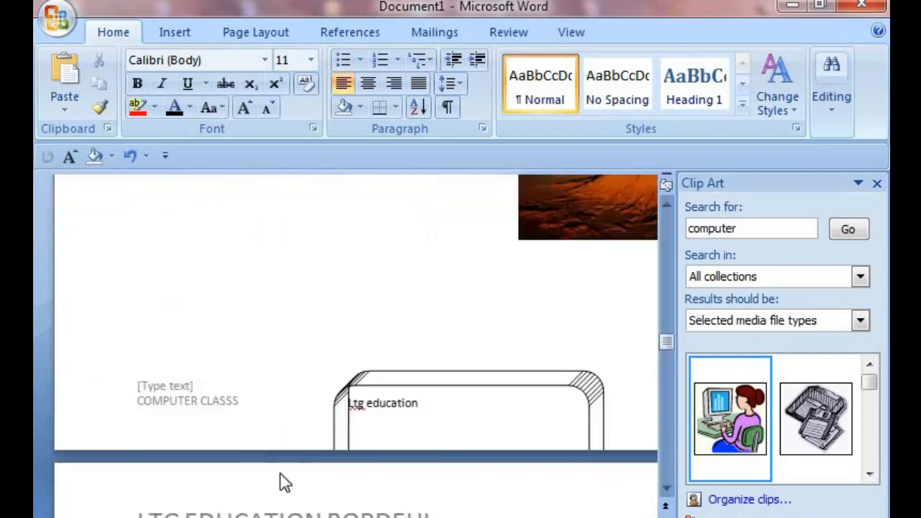
scroll(280, 473, up, 20)
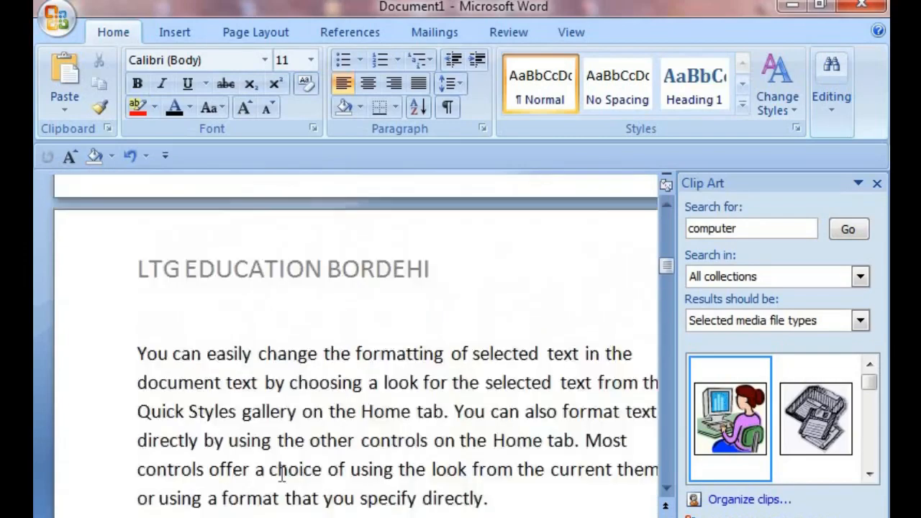
Step: Open the page number placement options and review them without inserting a page number
scroll(280, 473, up, 15)
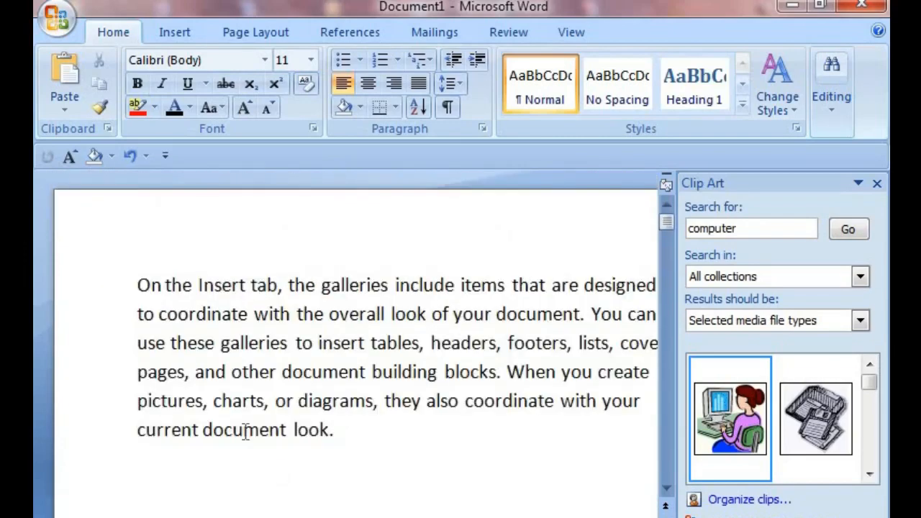
scroll(267, 382, down, 10)
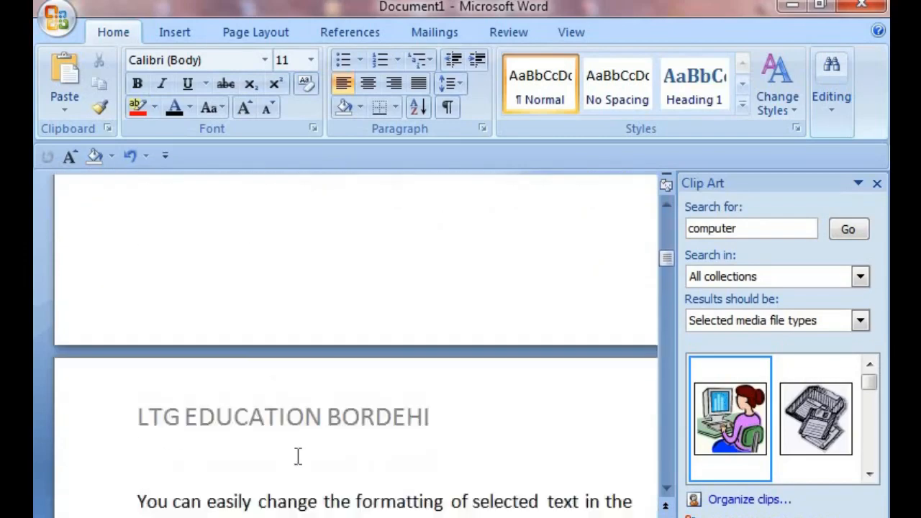
scroll(207, 377, up, 1)
click(179, 38)
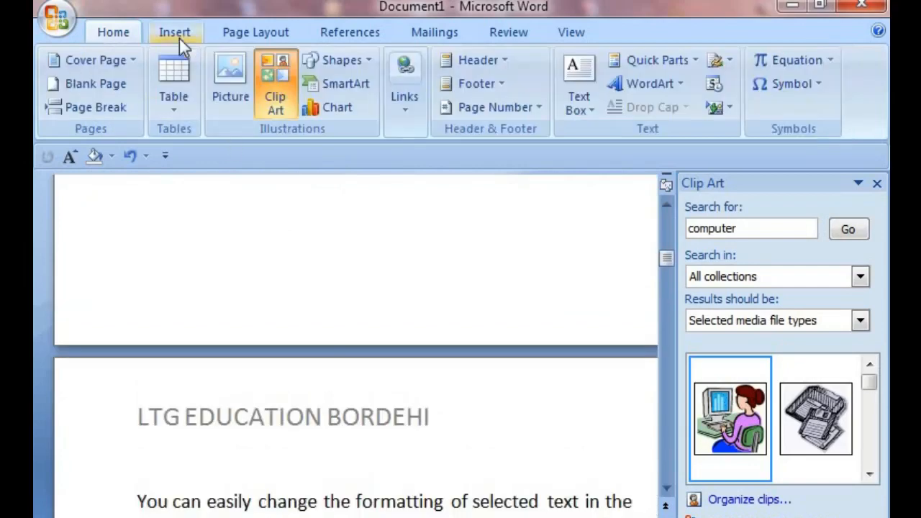
click(542, 117)
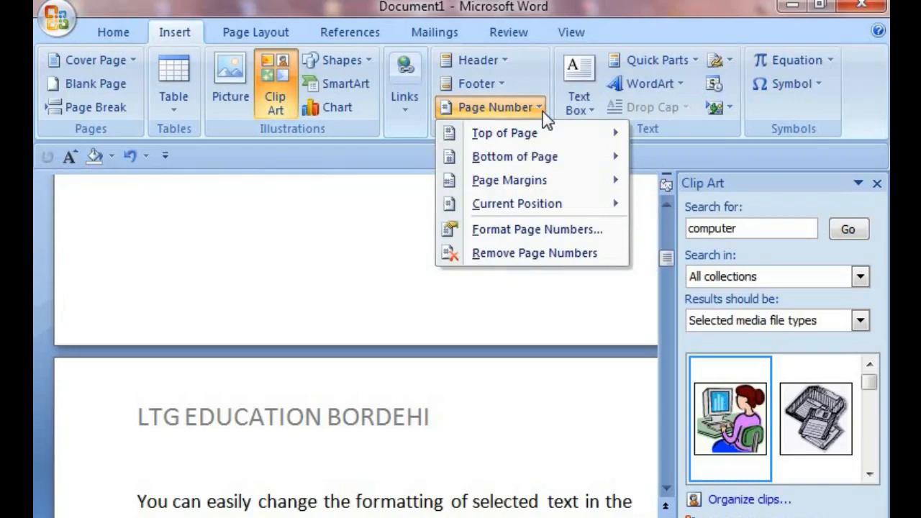
mouse_move(504, 135)
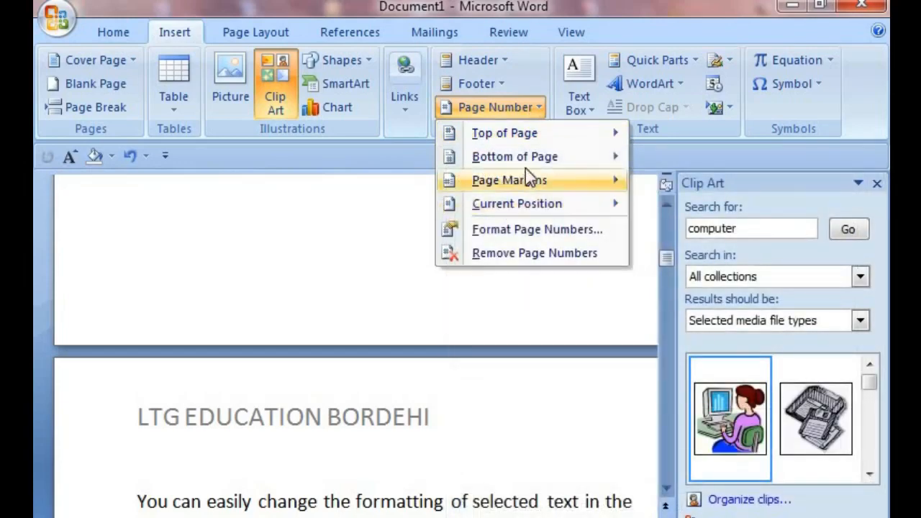
mouse_move(528, 158)
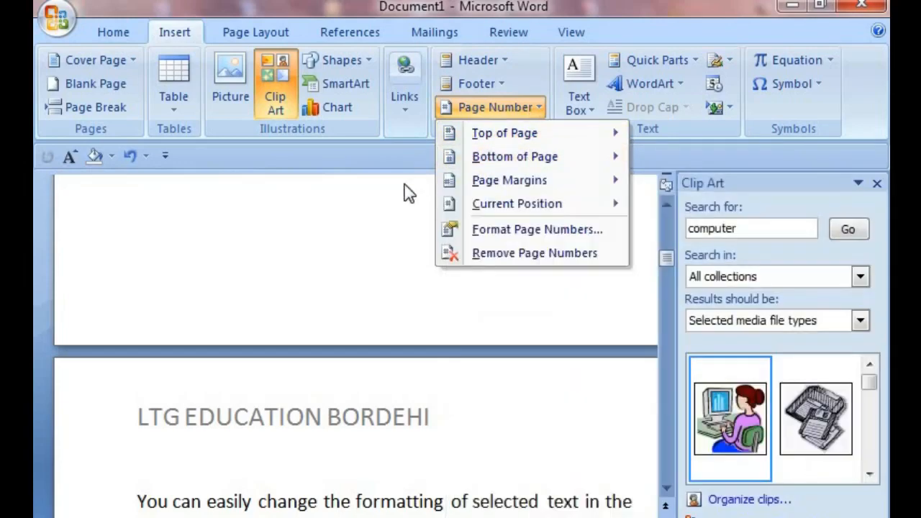
mouse_move(475, 180)
click(327, 288)
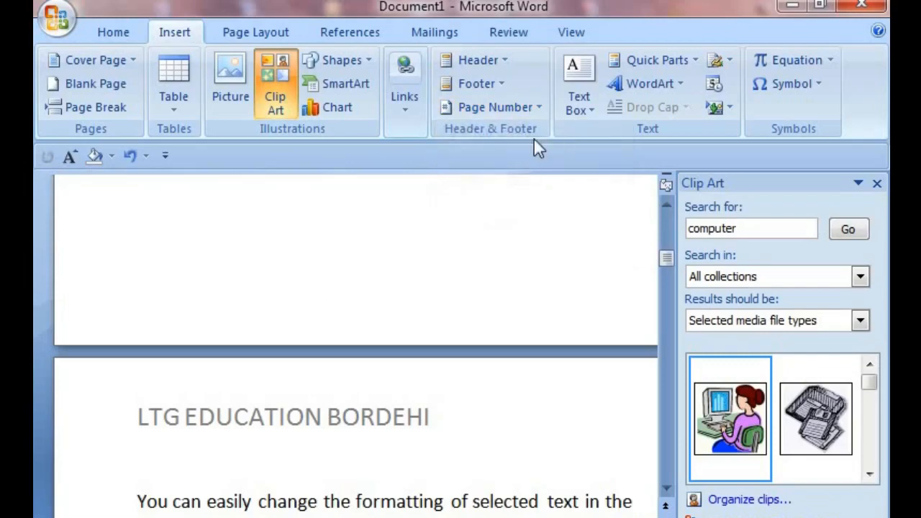
Step: Insert a built-in quote text box from the Text Box gallery
click(593, 115)
scroll(564, 287, down, 10)
scroll(563, 295, up, 10)
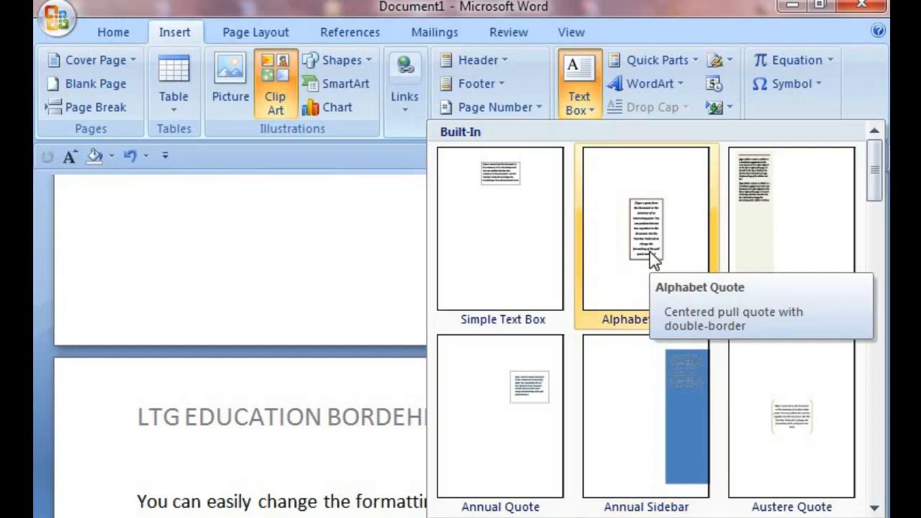
scroll(647, 316, down, 10)
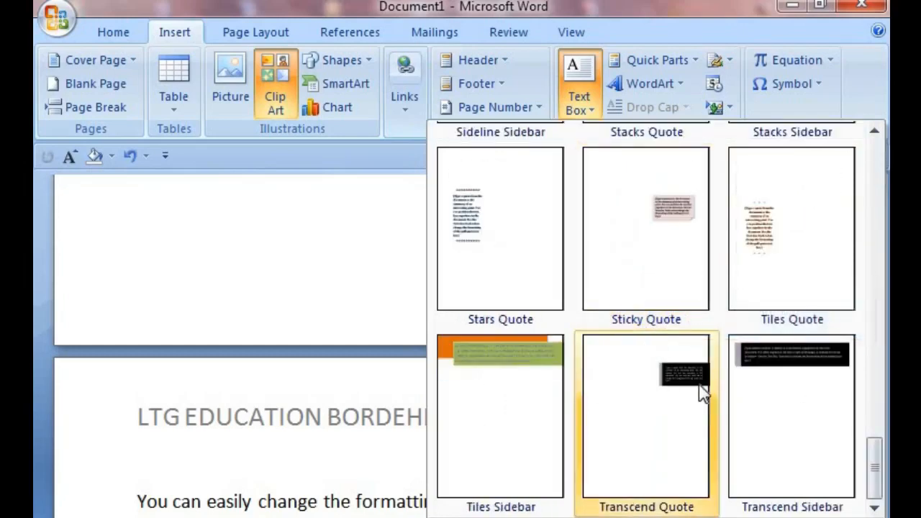
scroll(709, 392, up, 5)
click(598, 259)
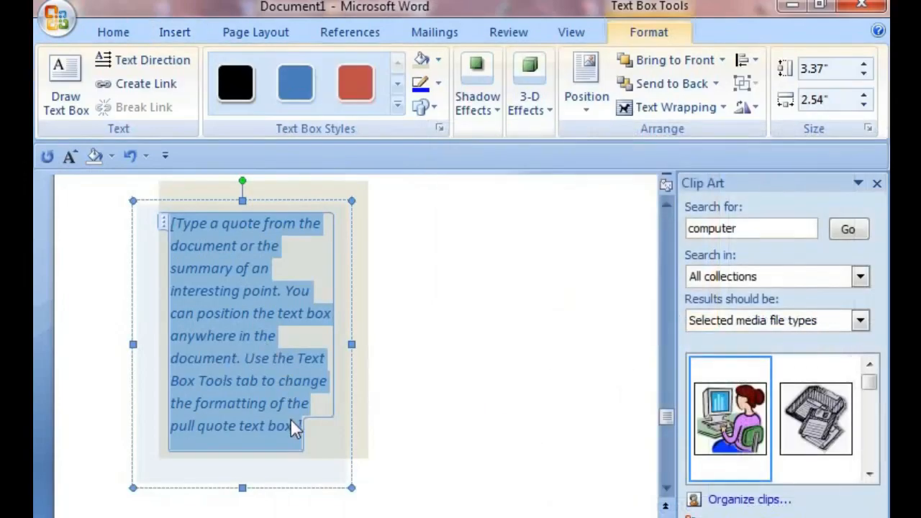
Step: Replace the text box's placeholder with four paragraphs of sample text such as FDJKBHKDFBKJBHJSDB JHB MDB VM BVKMNB FD
key(Delete)
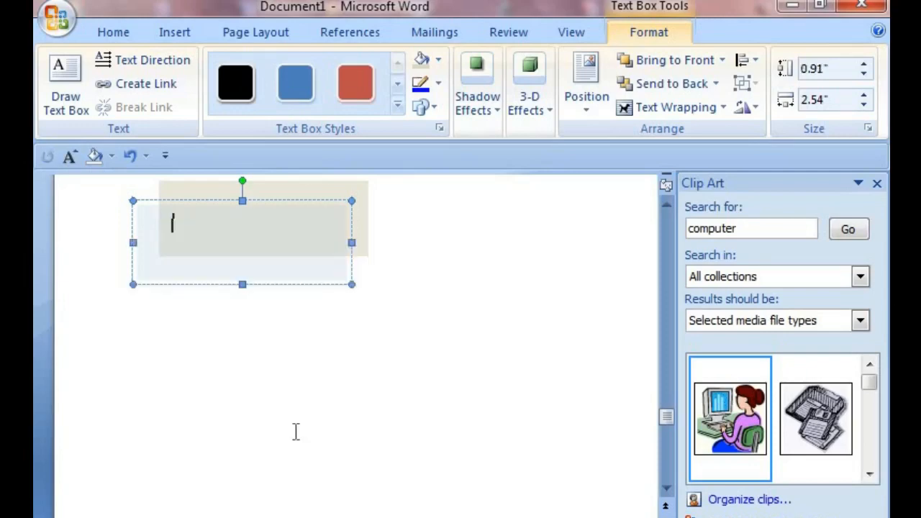
text(FDJKBHKDFBKJBHJSDB JHB )
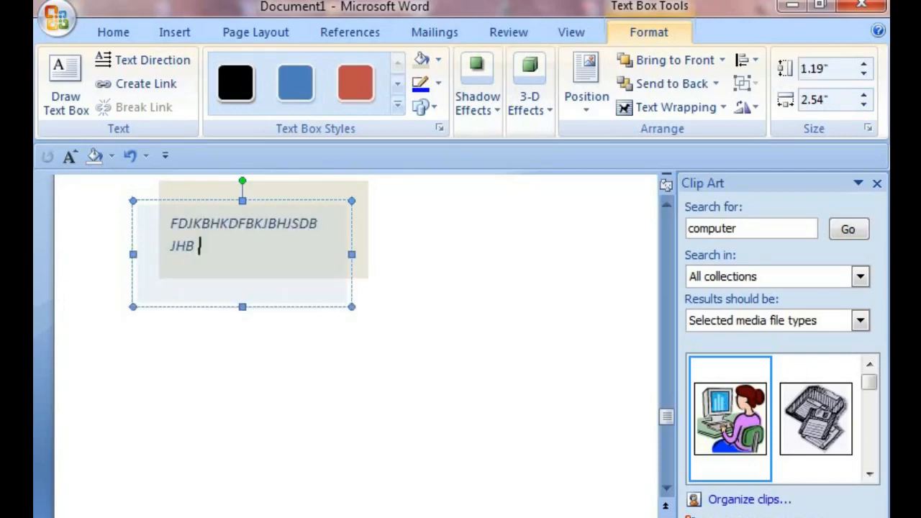
text(MDB VM BVKMNB FD)
key(Return)
text(FGVFDBJHBKJFDBVKJB JKDFBV)
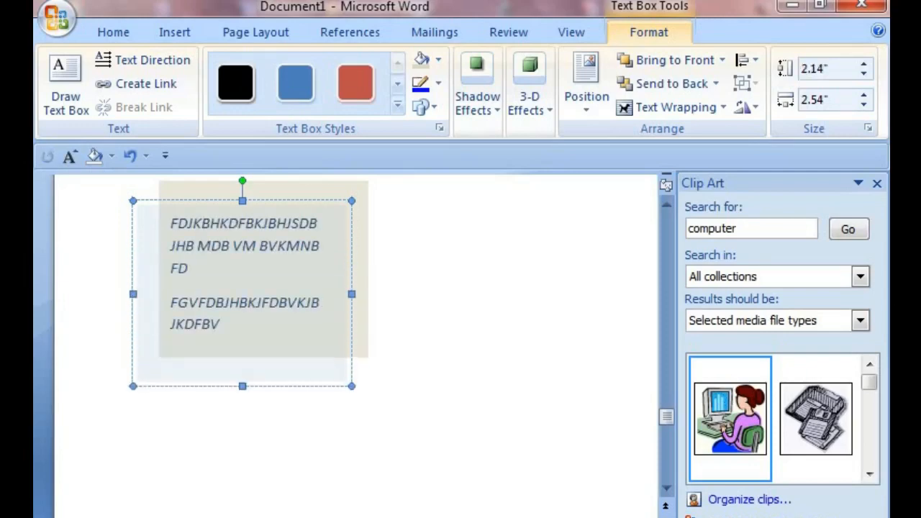
key(Return)
text(FDVGBJKBKJFDBVKJDB K)
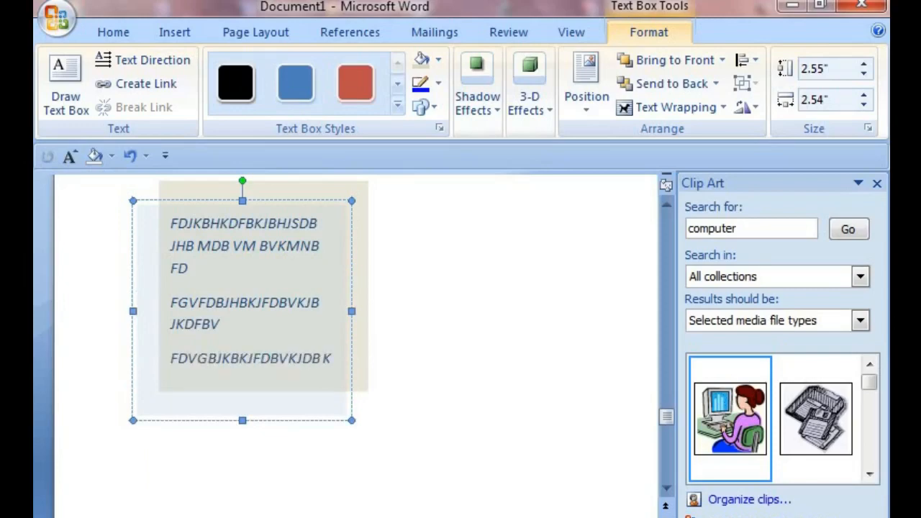
text(DFJ DRDFV D FDS)
key(Return)
text(FDVFDI HIOHIODSH VIODH IOHBK)
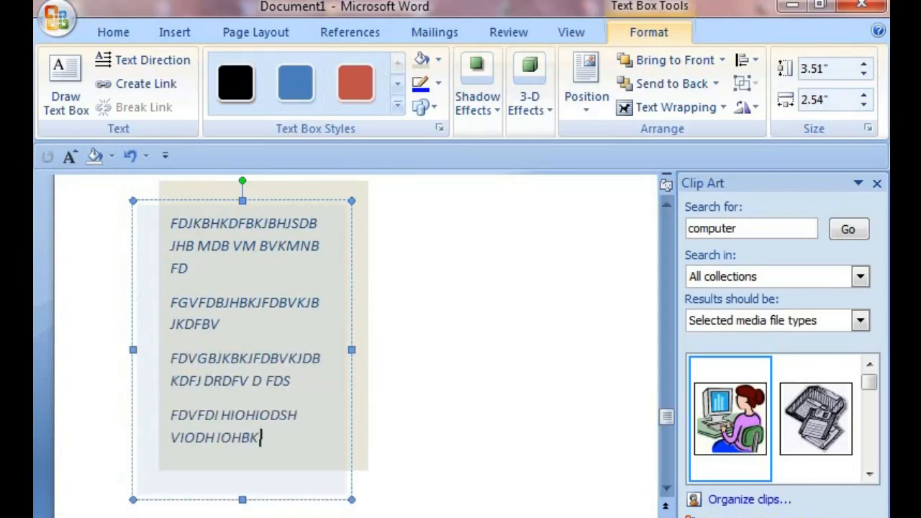
click(431, 360)
Step: Type the line DGVFJVBHJDFJBJKDBJKBJFDBVJKDF at the top of the page above the text box
scroll(376, 427, up, 2)
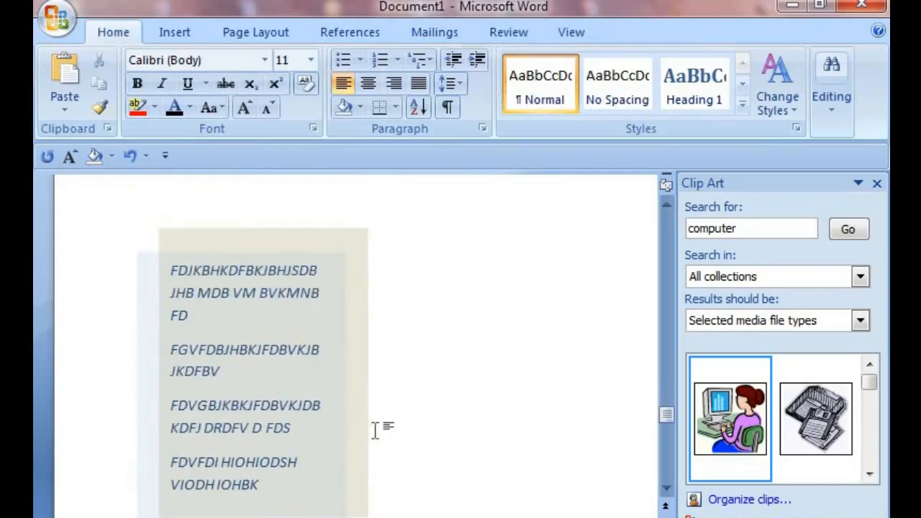
scroll(208, 297, up, 4)
scroll(208, 297, down, 2)
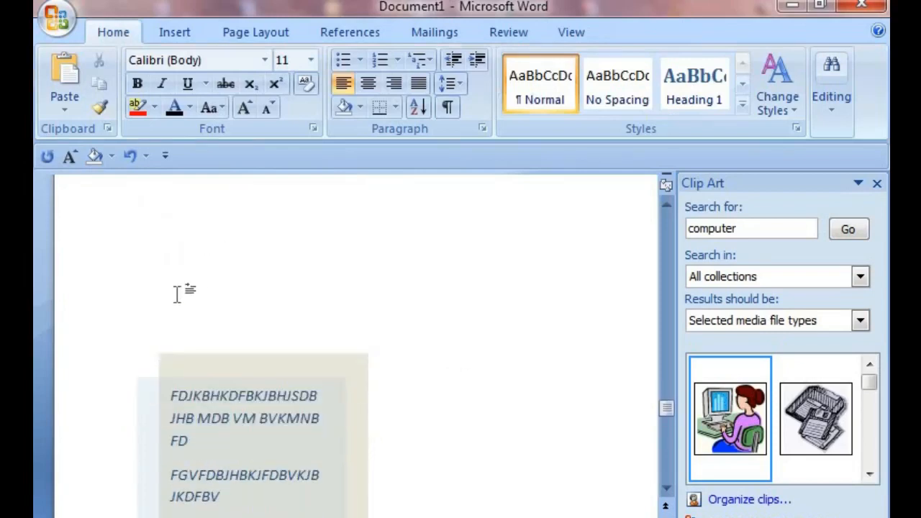
scroll(187, 292, up, 2)
text(DGVFJVBHJDFJBJKDBJKBJFDBVJKDF )
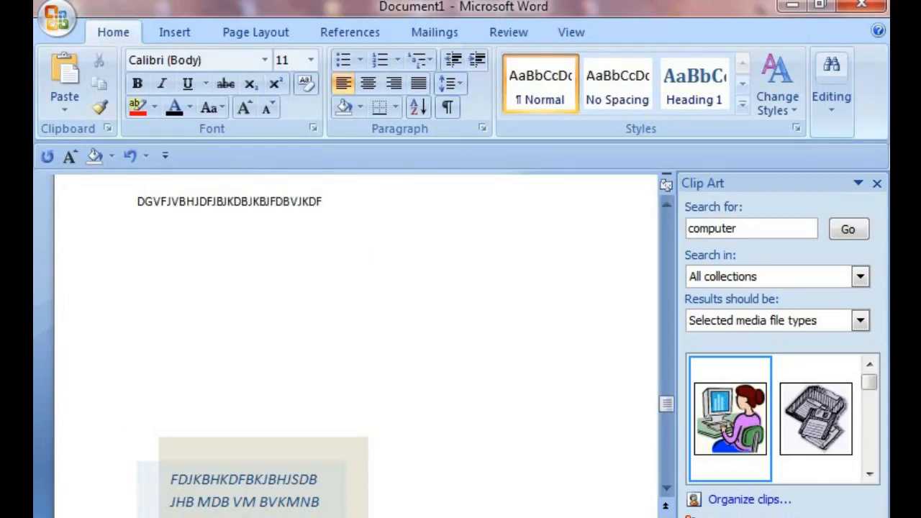
text(=RAND()
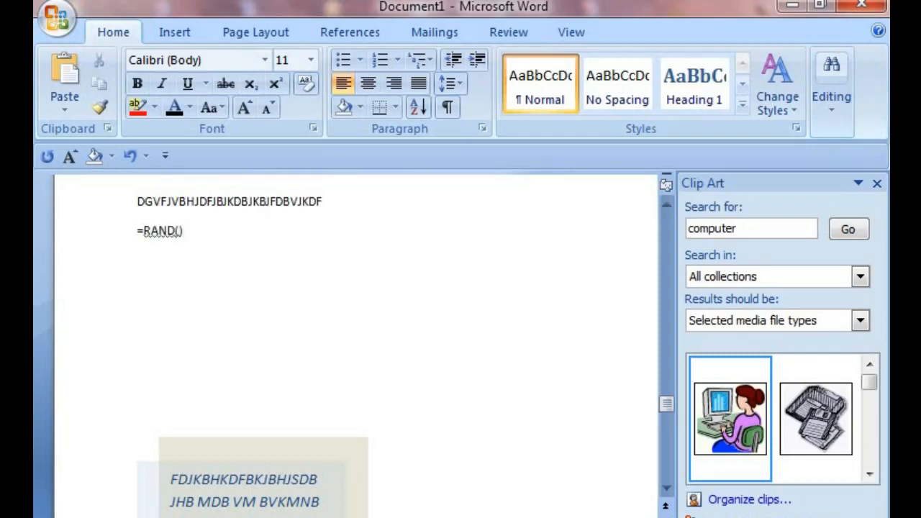
text())
Step: Try entering =RAND() on a new line and delete it again
key(Return)
key(BackSpace)
key(BackSpace)
key(BackSpace)
key(BackSpace)
key(BackSpace)
key(BackSpace)
key(BackSpace)
key(BackSpace)
key(BackSpace)
key(BackSpace)
key(BackSpace)
key(BackSpace)
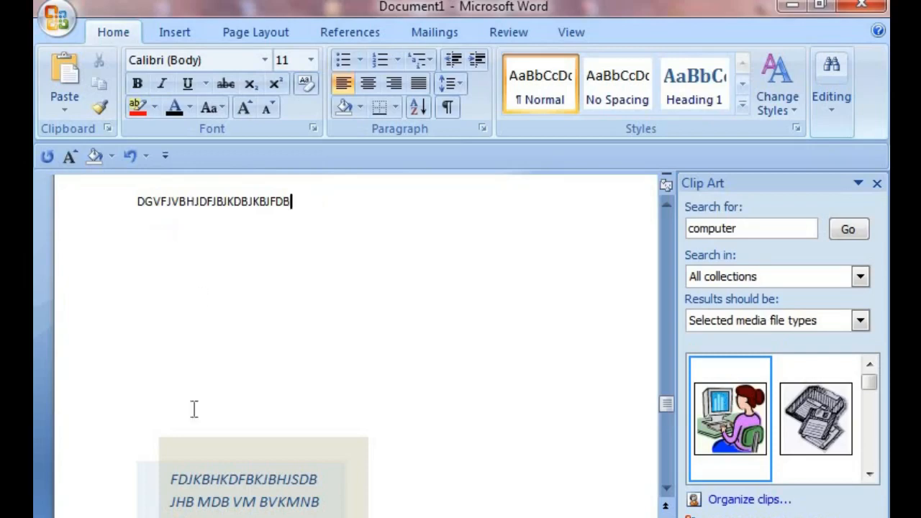
scroll(193, 409, down, 6)
scroll(351, 394, up, 6)
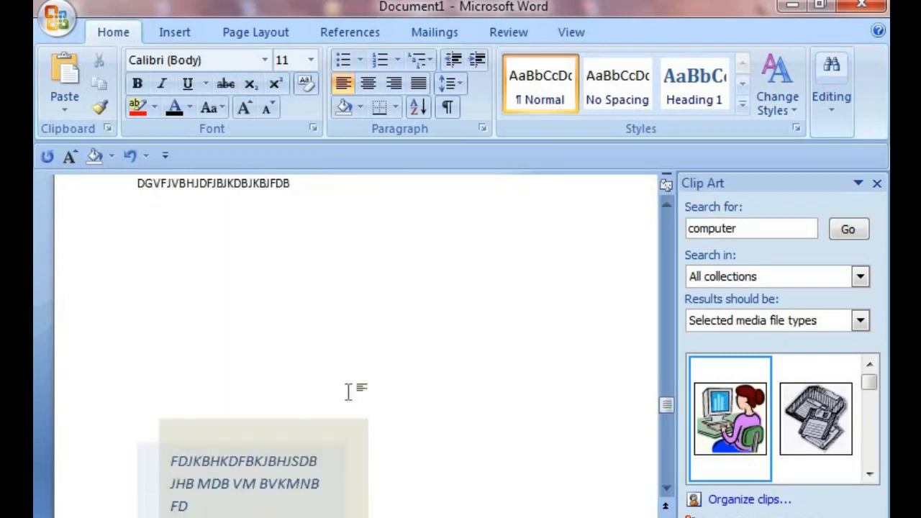
scroll(312, 477, down, 2)
click(178, 33)
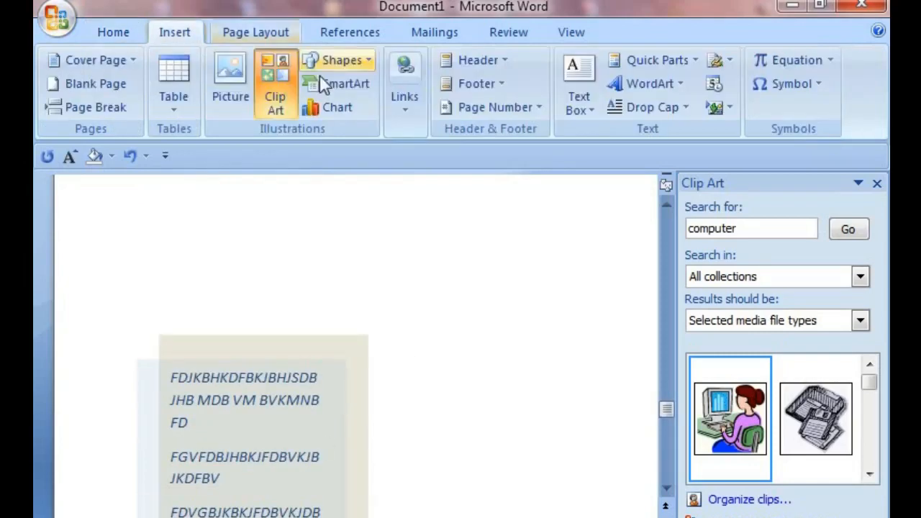
click(585, 111)
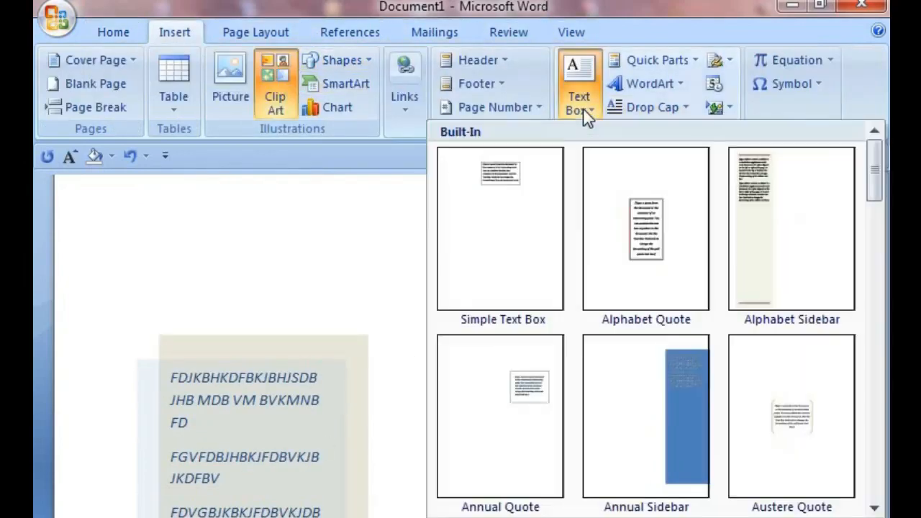
click(328, 213)
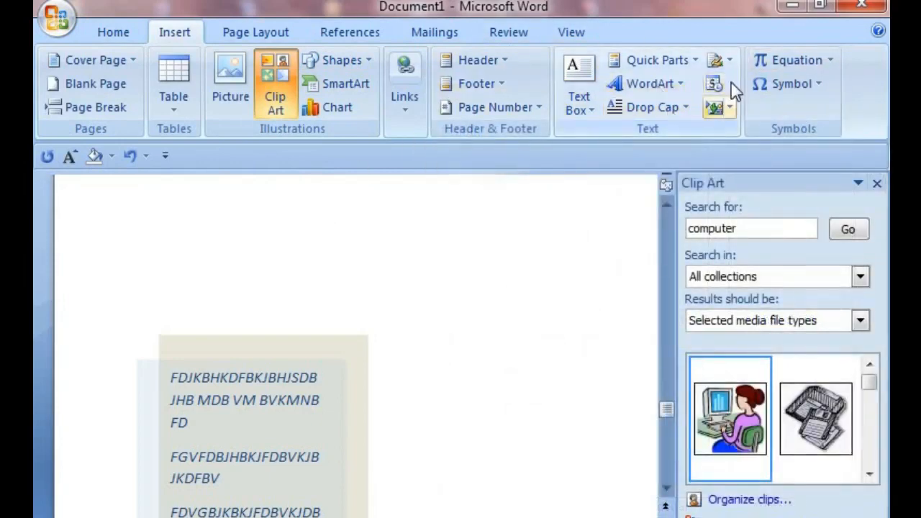
Step: Insert the Company document property as a quick part, then undo the insertion
click(694, 62)
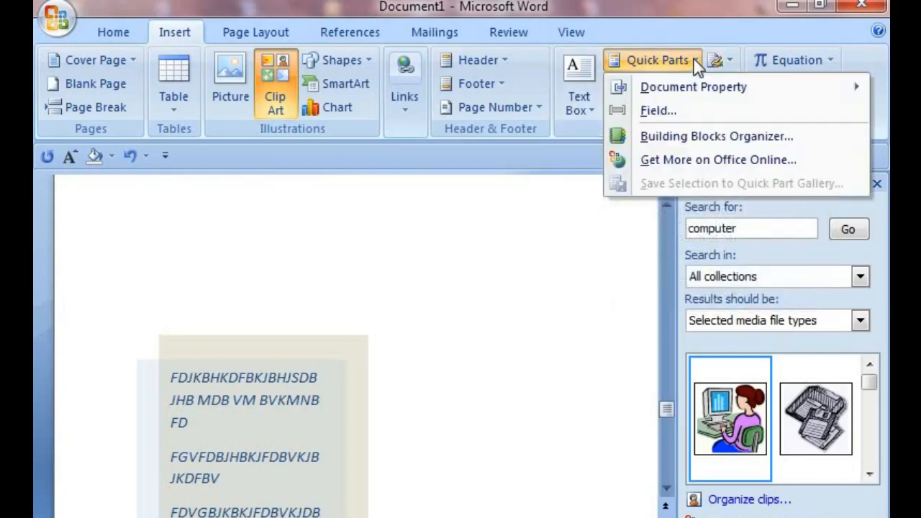
mouse_move(696, 95)
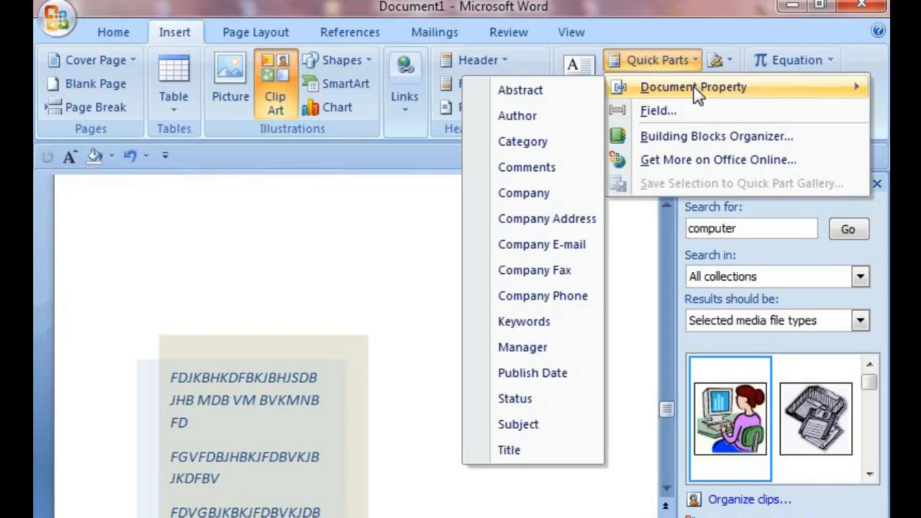
click(535, 193)
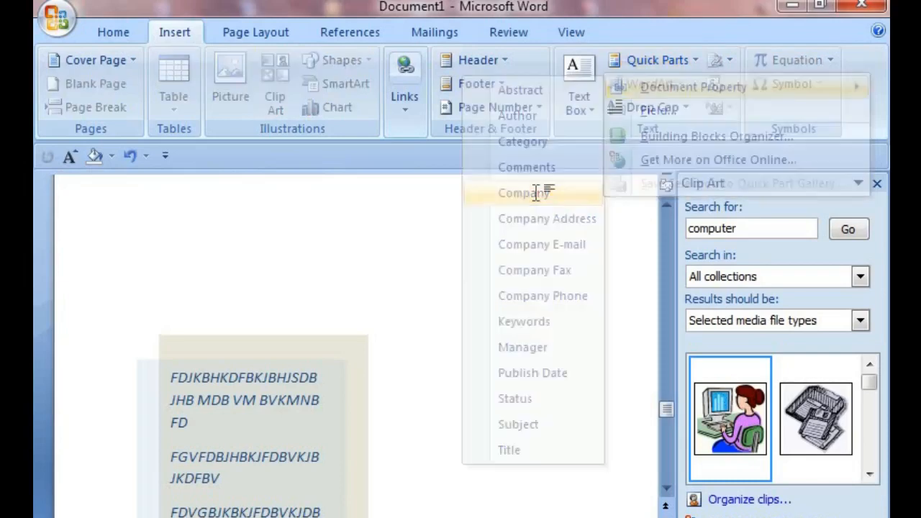
scroll(515, 295, down, 10)
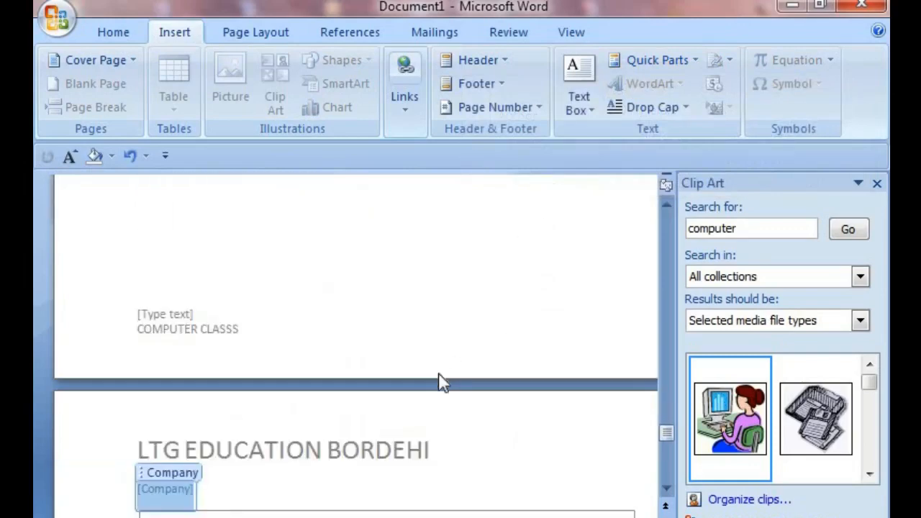
scroll(439, 378, up, 2)
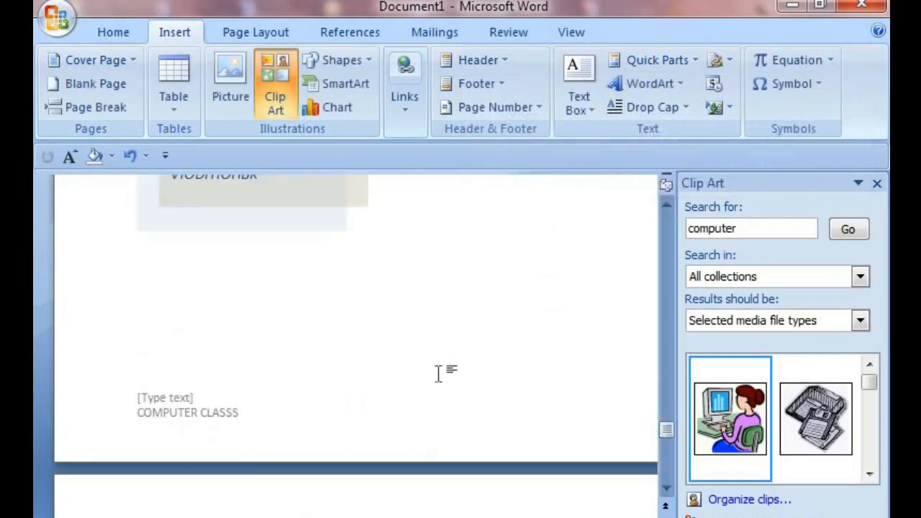
key(ctrl+z)
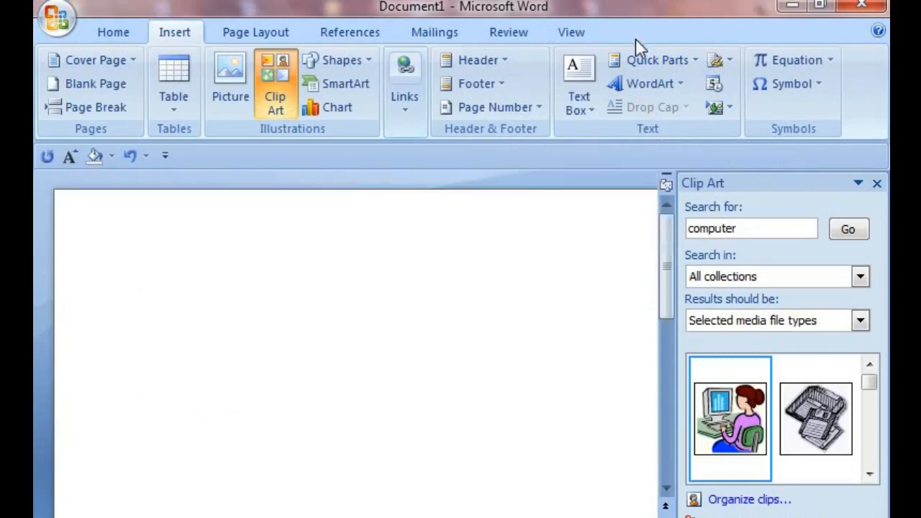
Step: Insert the Company Address document property and fill it with the text HGVHJVBHJBHFDBJHBHFSDZHJF
click(687, 62)
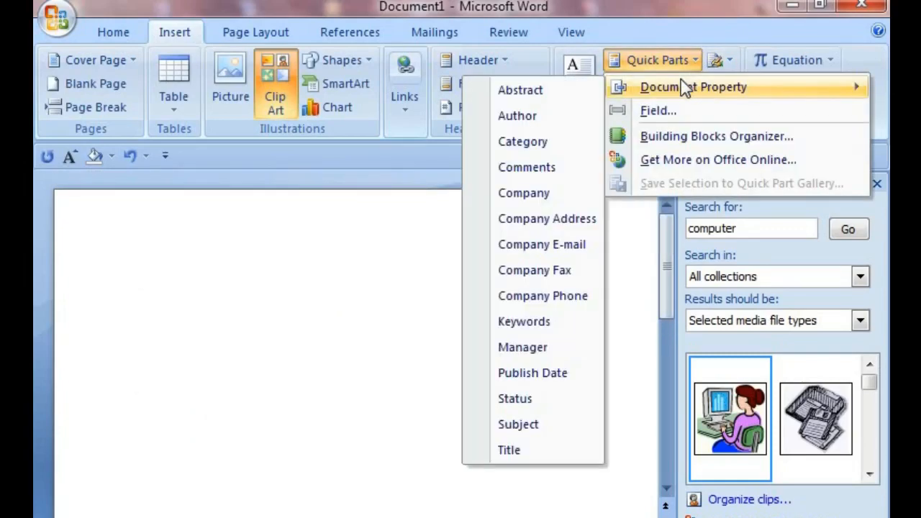
click(543, 219)
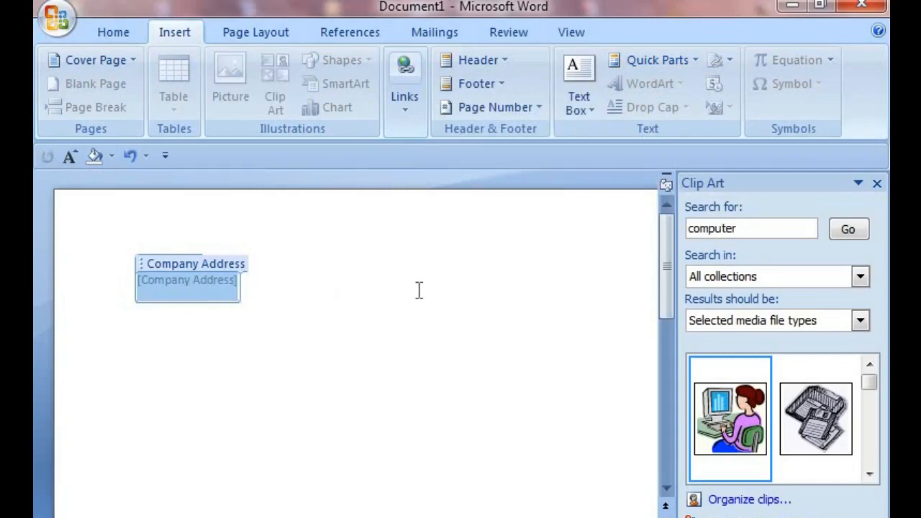
text(HGVHJVBHJBHFDBJHBHFSDZHJF)
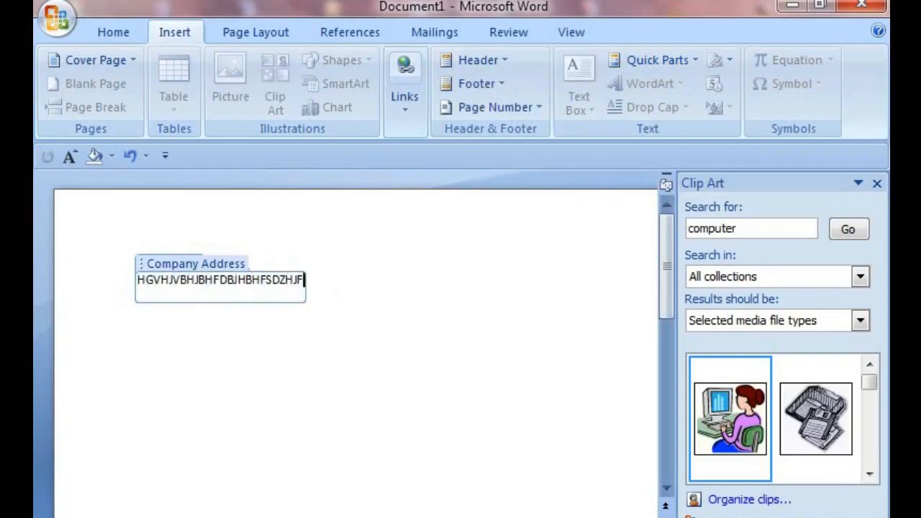
click(692, 62)
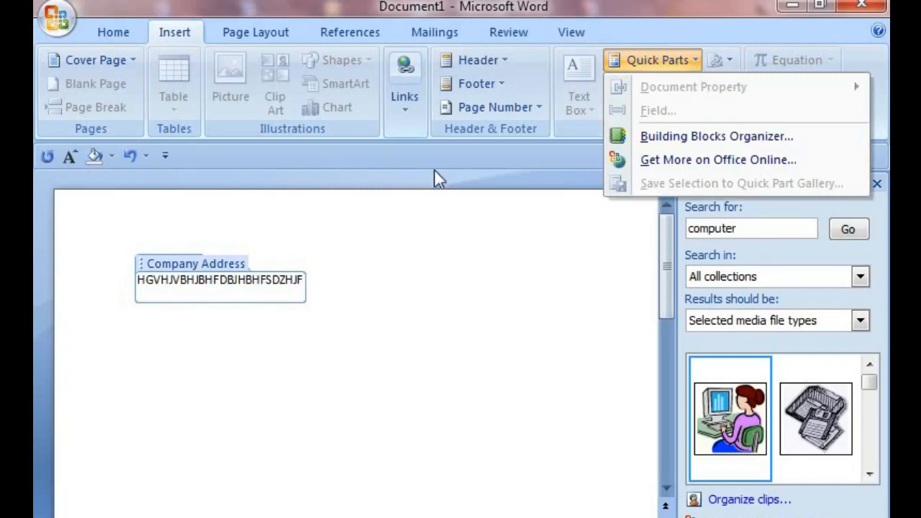
click(291, 291)
click(307, 286)
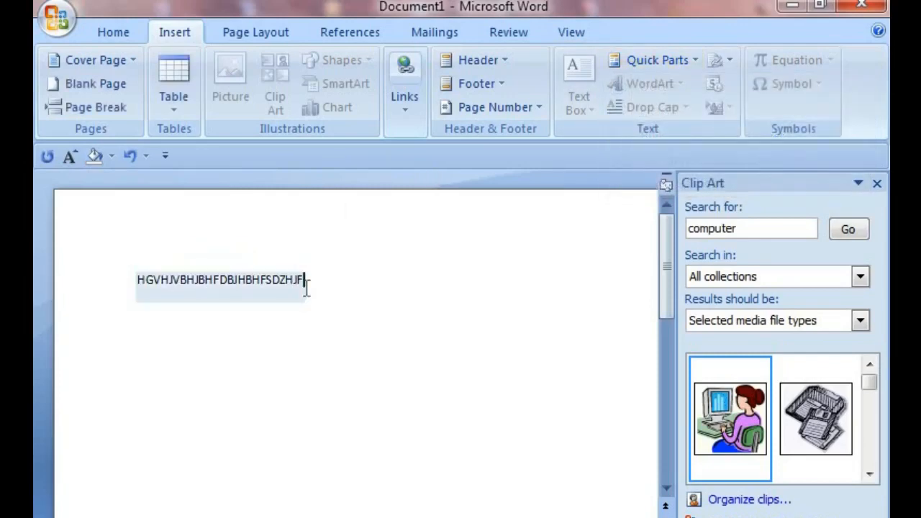
Step: Remove the Company Address content control and delete its text from the page
right_click(305, 286)
right_click(226, 279)
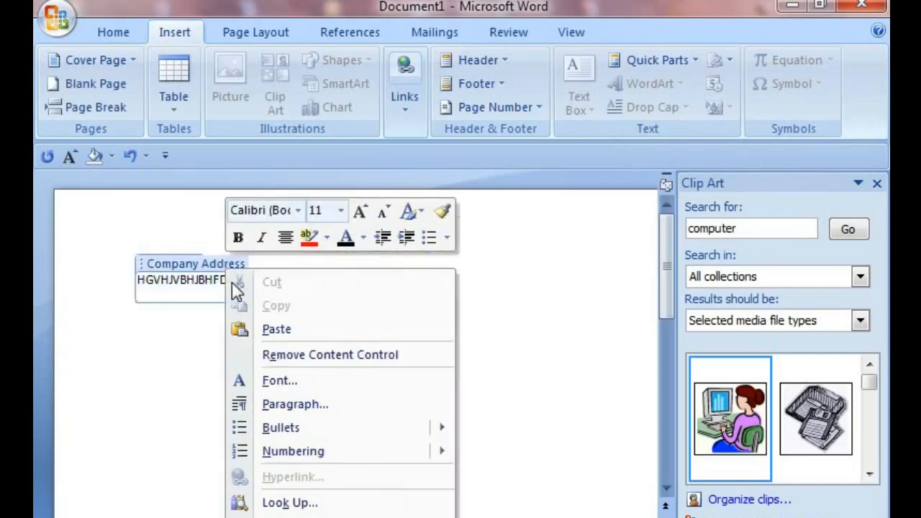
click(299, 353)
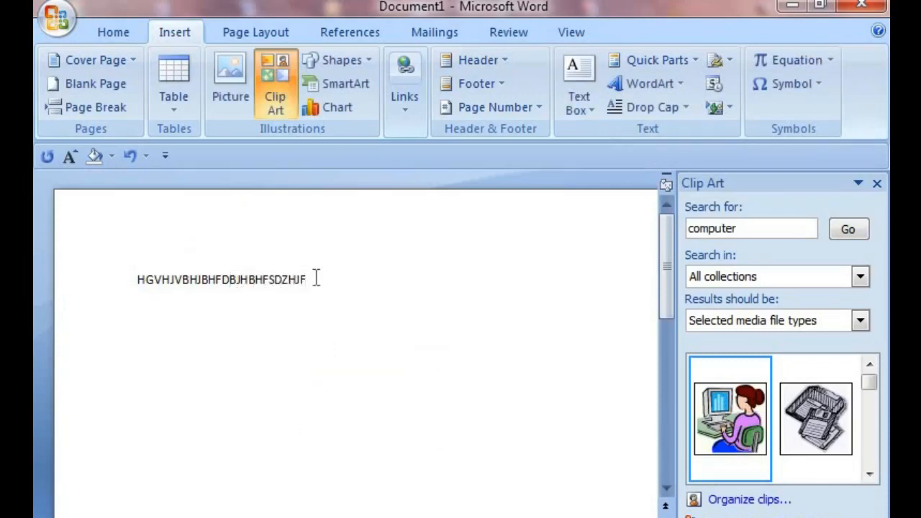
key(BackSpace)
key(BackSpace)
key(BackSpace)
key(BackSpace)
key(BackSpace)
key(BackSpace)
key(BackSpace)
key(BackSpace)
key(BackSpace)
key(BackSpace)
key(BackSpace)
key(BackSpace)
key(BackSpace)
key(BackSpace)
key(BackSpace)
key(BackSpace)
key(BackSpace)
key(BackSpace)
key(BackSpace)
key(BackSpace)
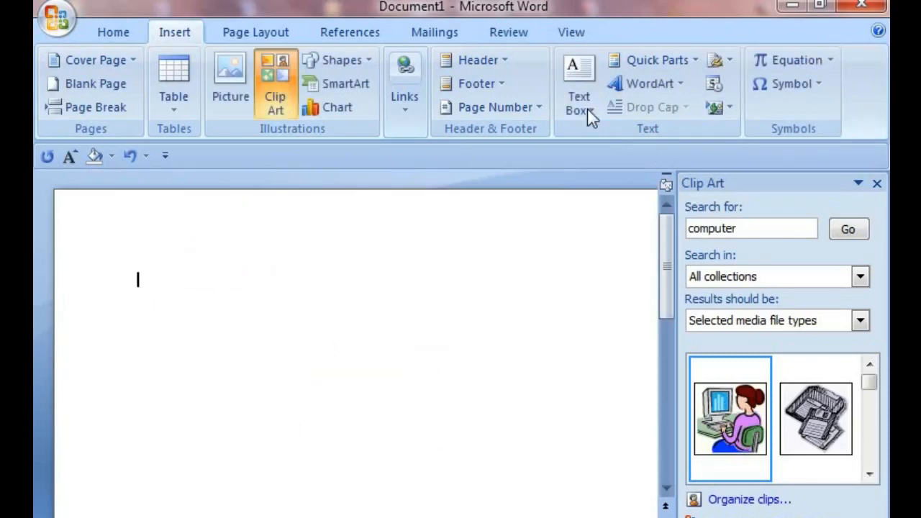
Step: Insert the Keywords document property as a quick part, then undo the insertion
click(696, 60)
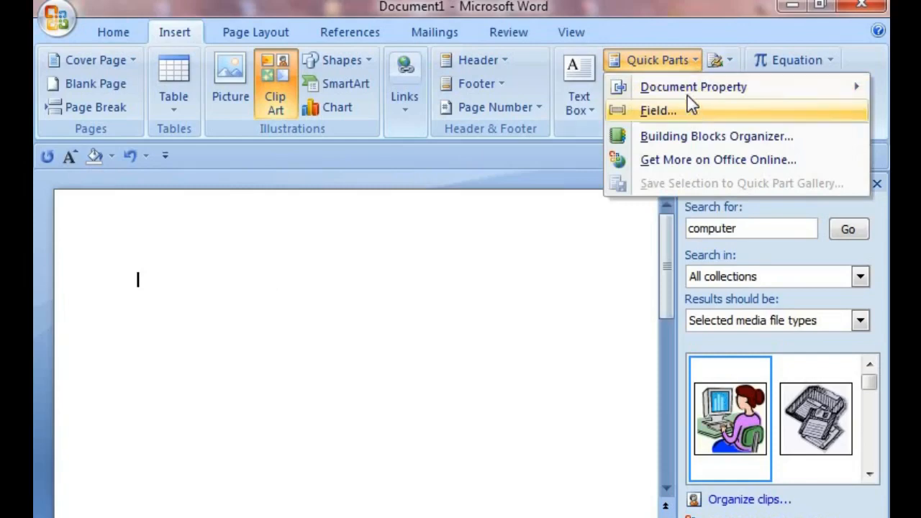
mouse_move(687, 90)
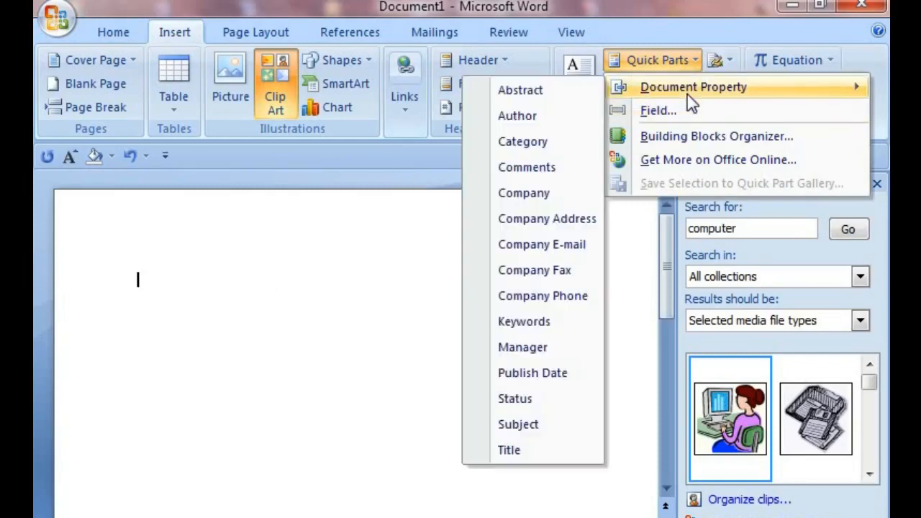
click(530, 325)
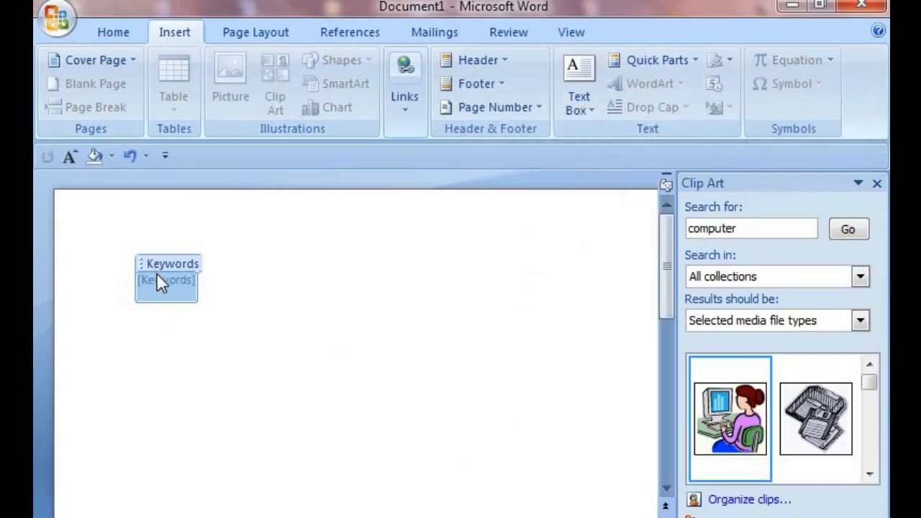
key(ctrl+z)
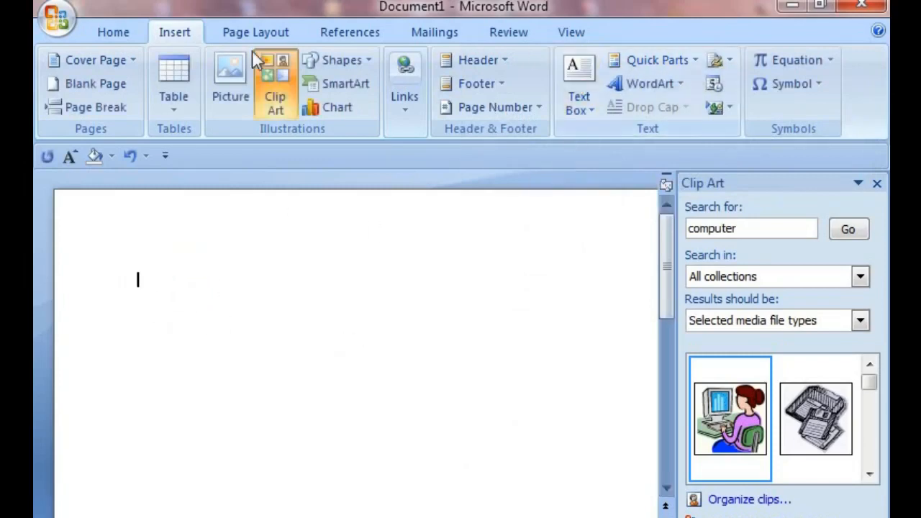
Step: Browse the cover page and equation entries in the Building Blocks Organizer, previewing several, then close it
click(696, 62)
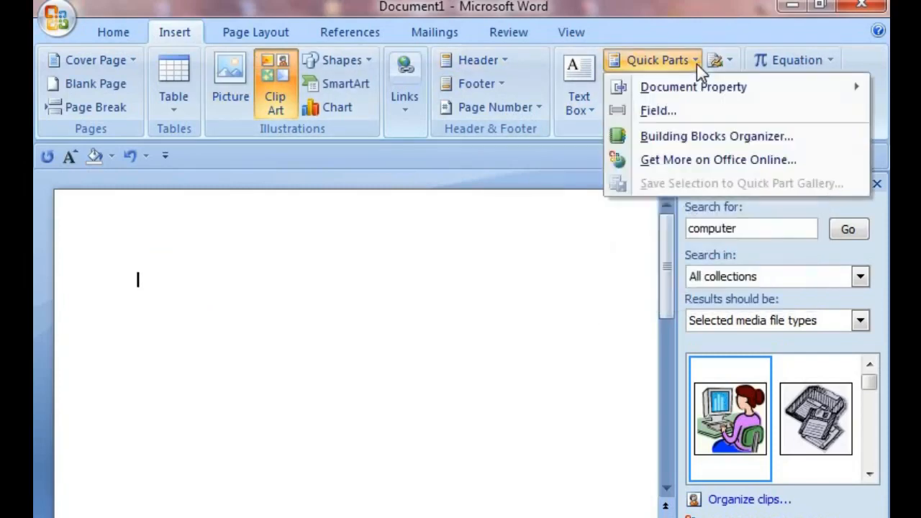
click(680, 137)
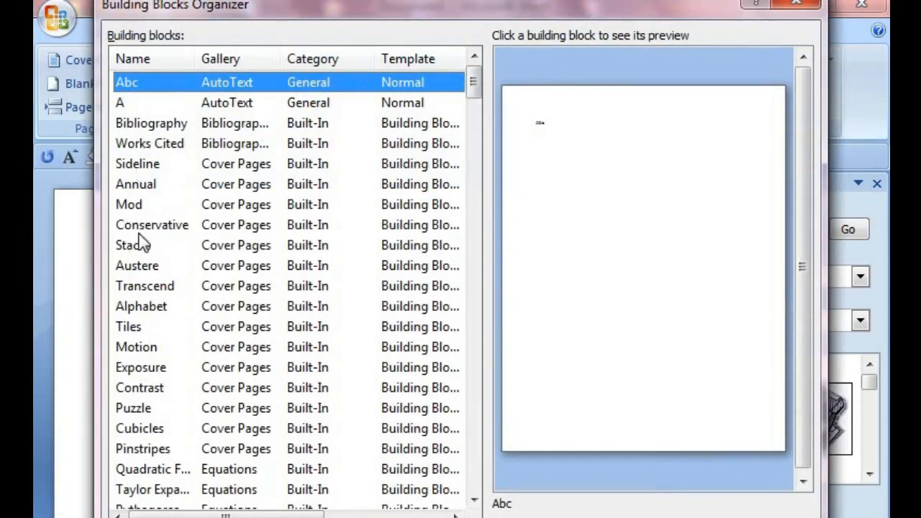
click(131, 187)
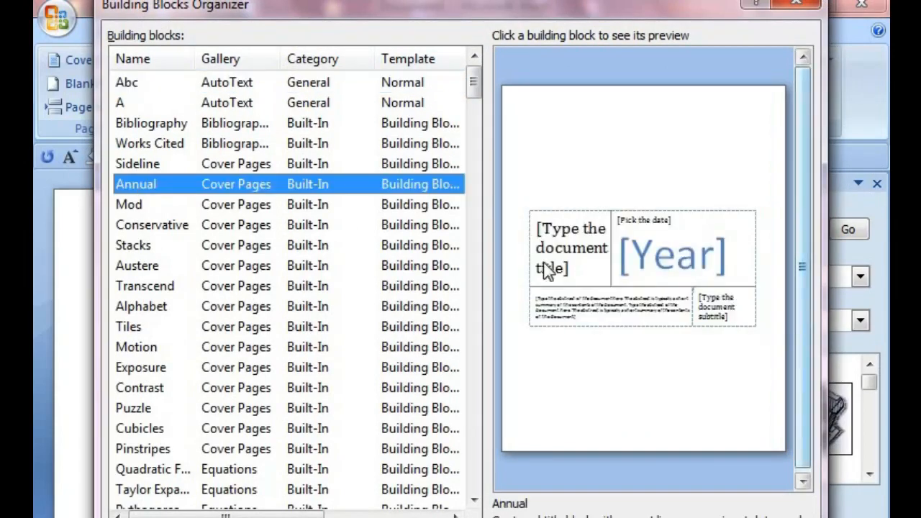
click(126, 409)
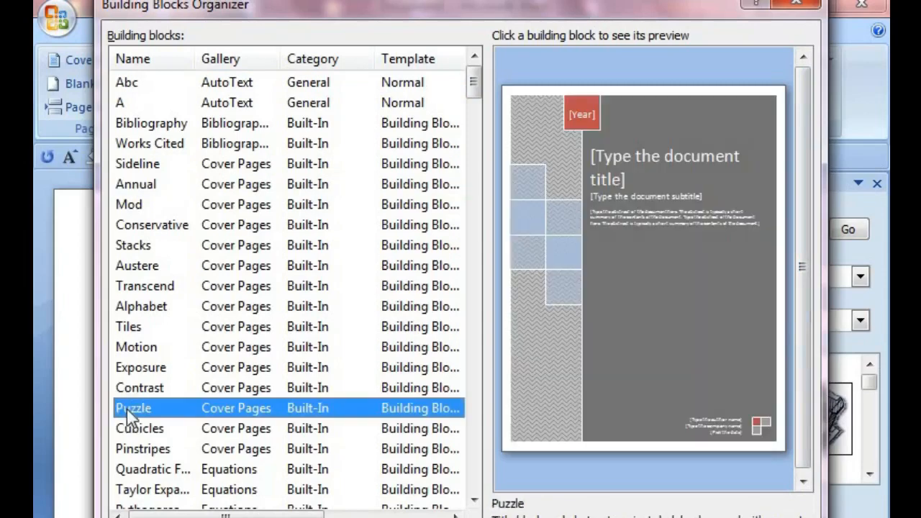
scroll(177, 449, down, 2)
click(150, 430)
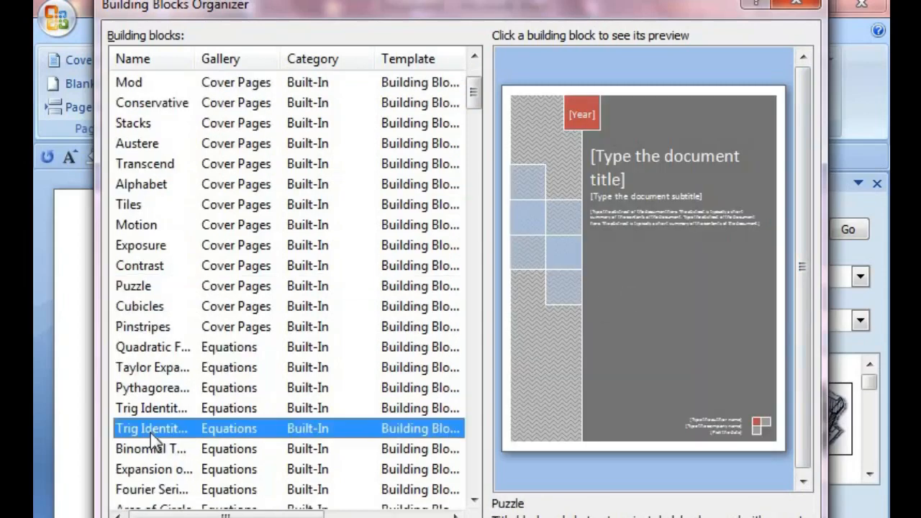
click(135, 307)
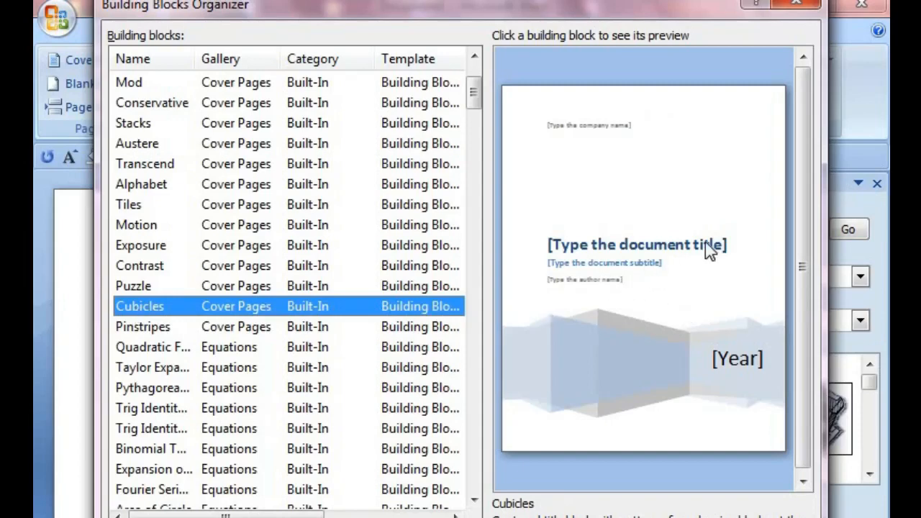
scroll(676, 317, down, 1)
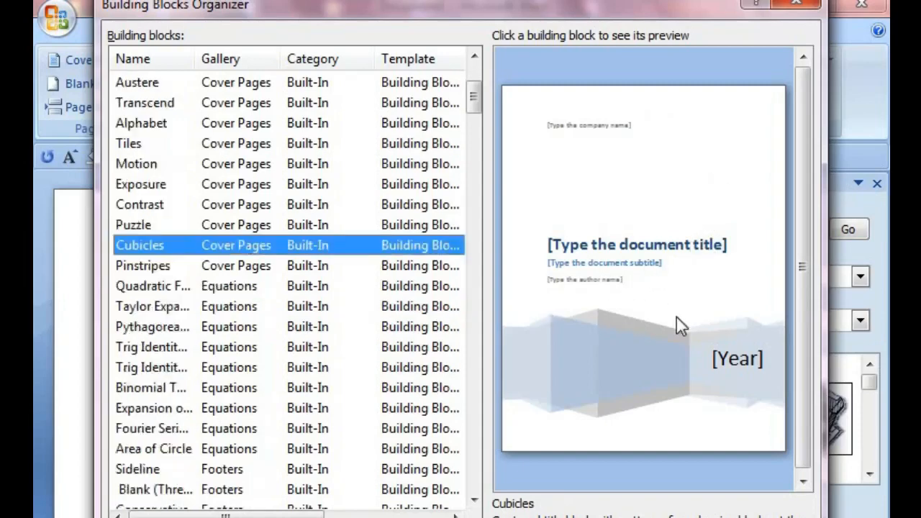
scroll(676, 318, down, 2)
key(Escape)
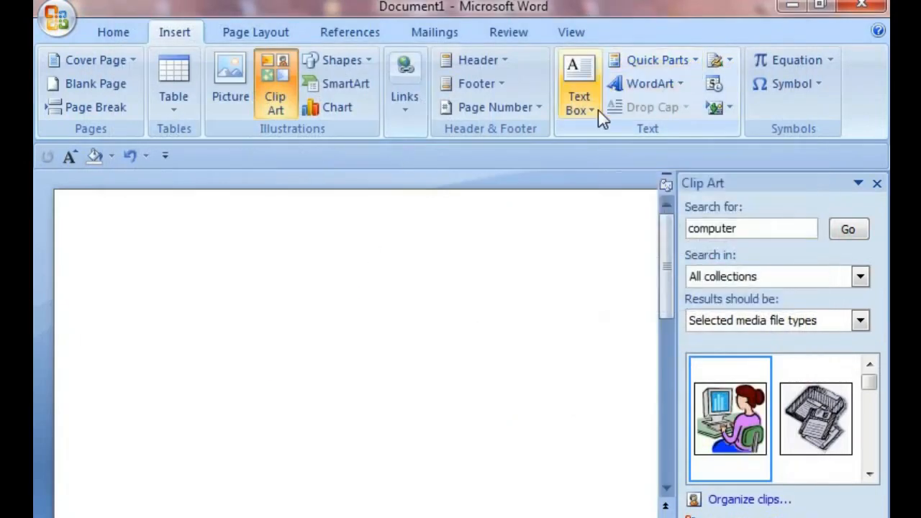
Step: Insert a WordArt in the second gallery style with the text LTG EDUCATION
click(683, 84)
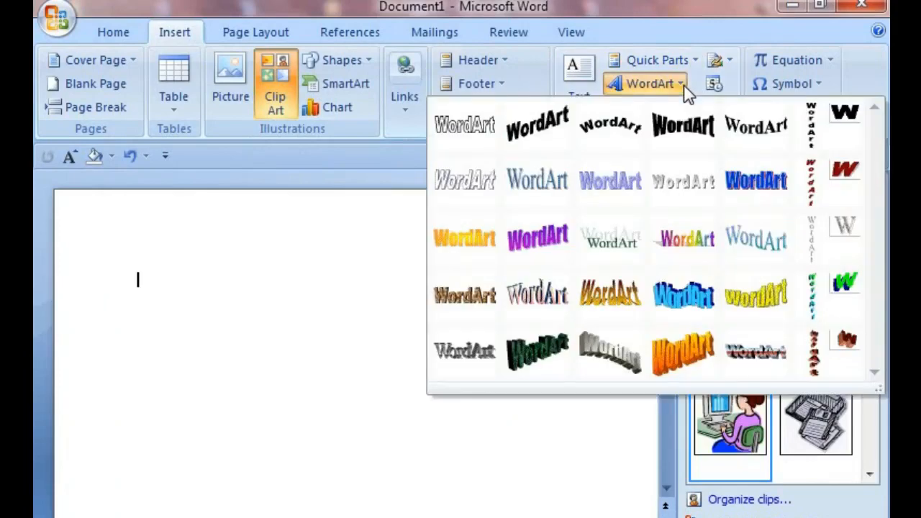
click(529, 134)
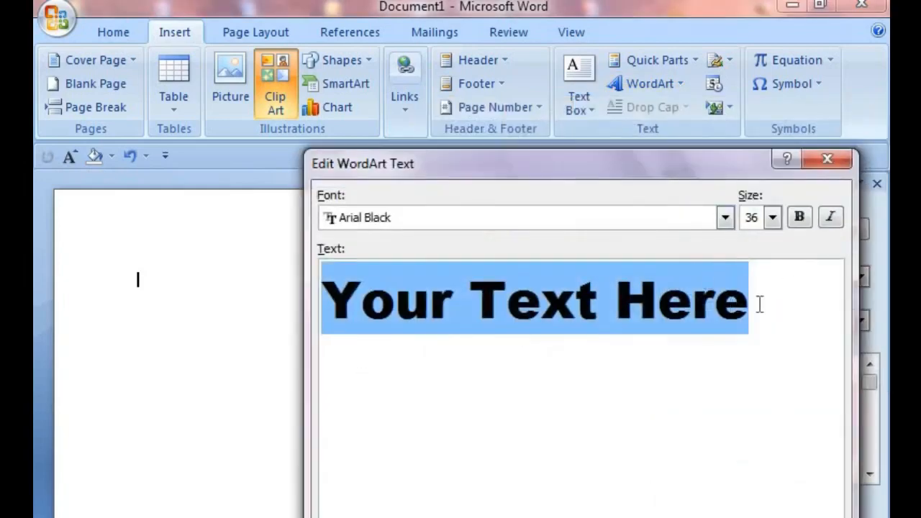
click(759, 304)
key(BackSpace)
key(BackSpace)
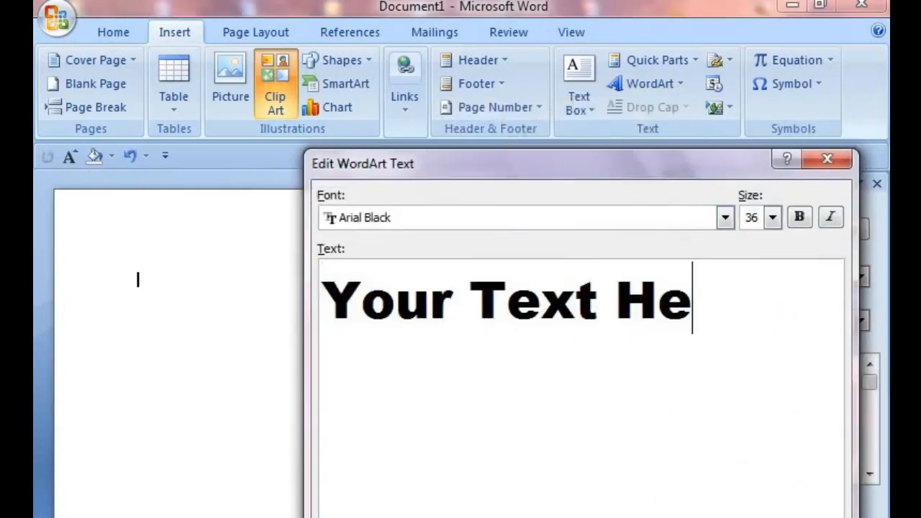
key(BackSpace)
key(BackSpace)
key(BackSpace)
key(BackSpace)
key(BackSpace)
key(BackSpace)
key(BackSpace)
key(BackSpace)
key(BackSpace)
key(BackSpace)
key(BackSpace)
key(BackSpace)
text(I)
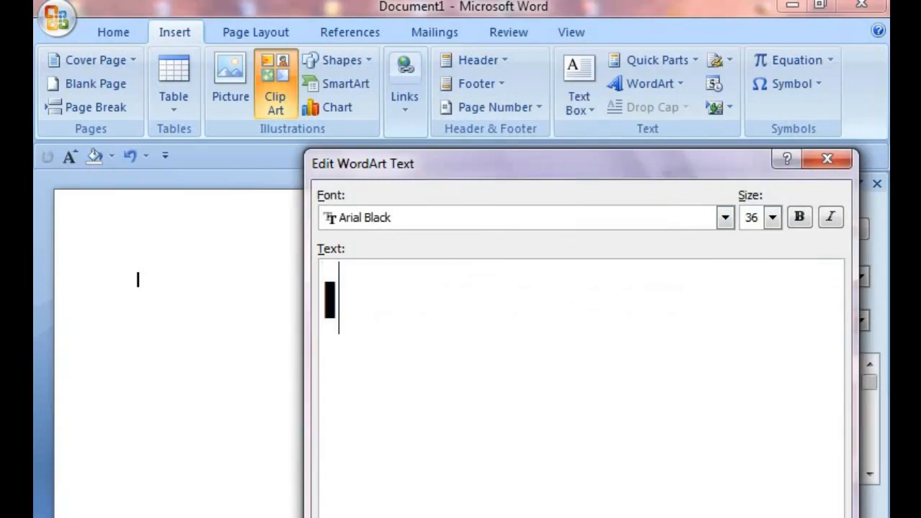
text(TG)
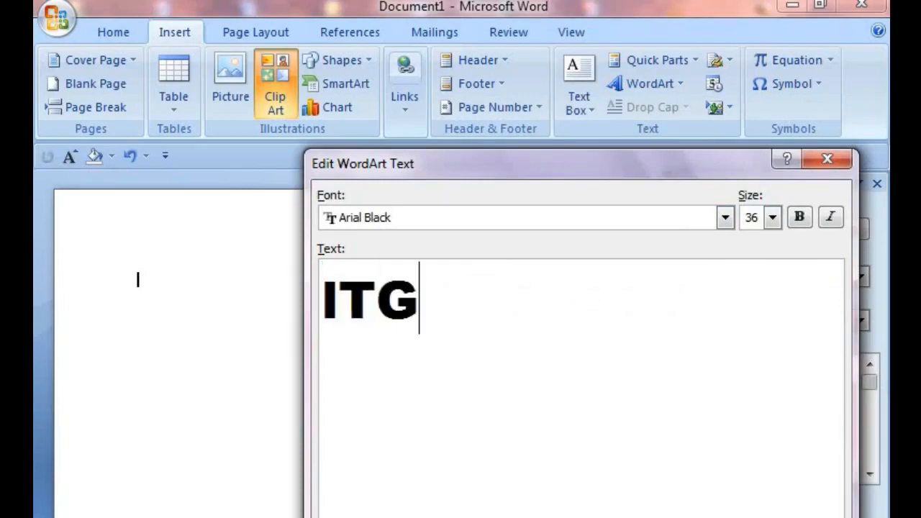
key(BackSpace)
key(BackSpace)
key(BackSpace)
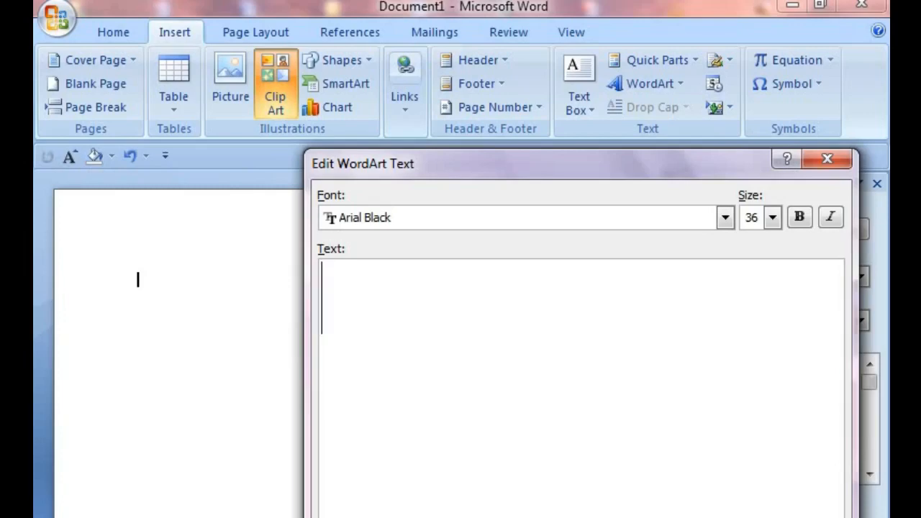
text(LTG ED)
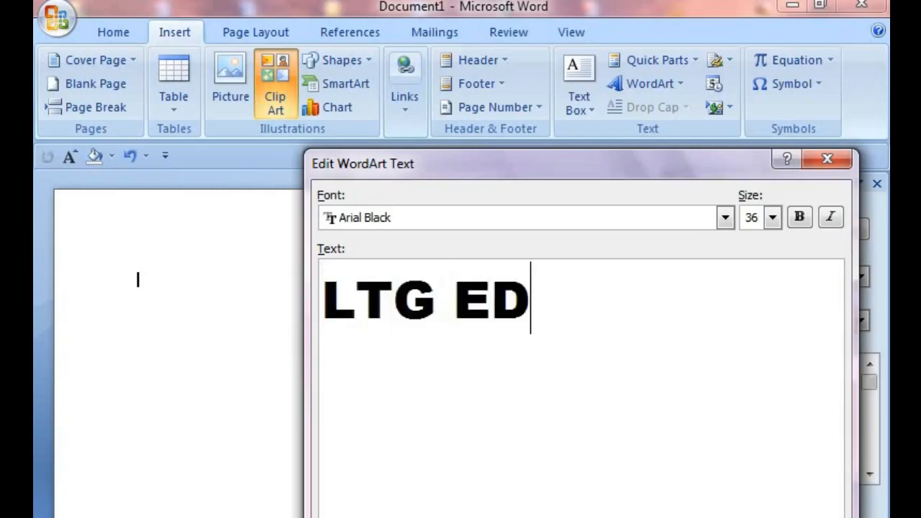
text(UCATION)
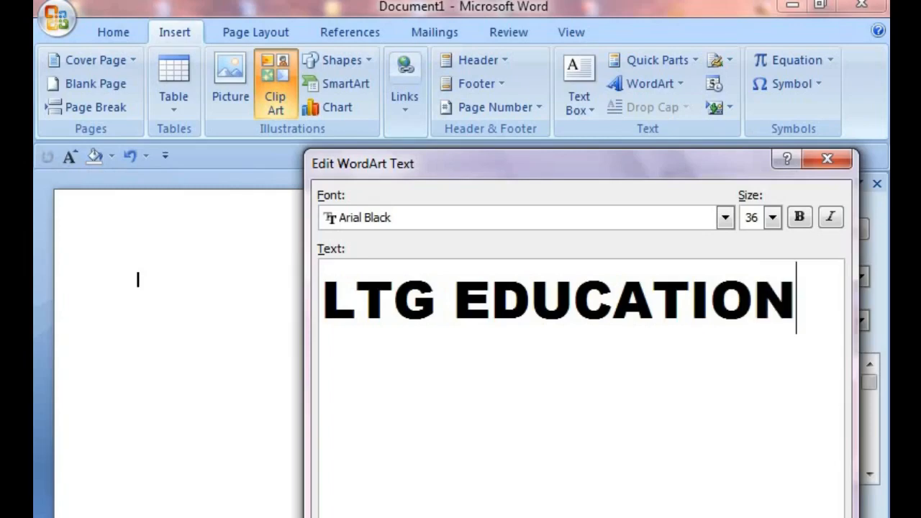
key(Return)
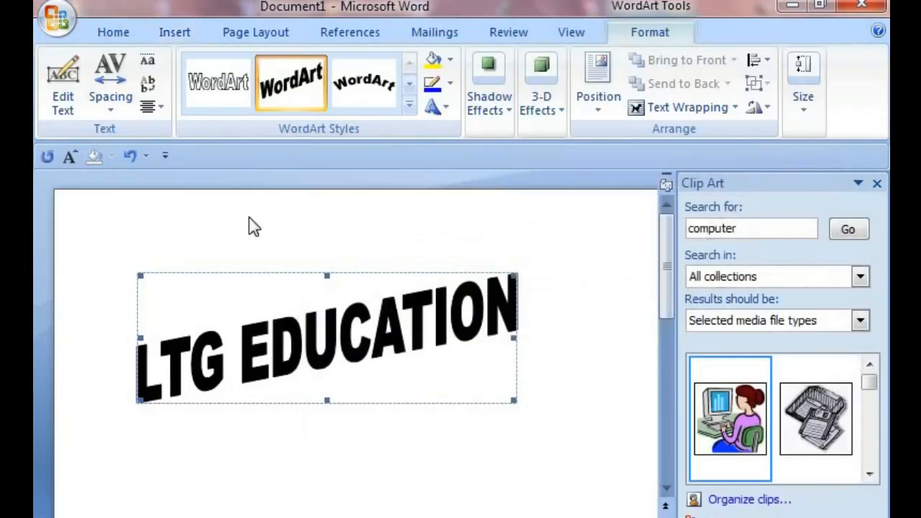
Step: Resize the LTG EDUCATION WordArt wider by its handles and apply the arched third WordArt style
drag(514, 337, 570, 339)
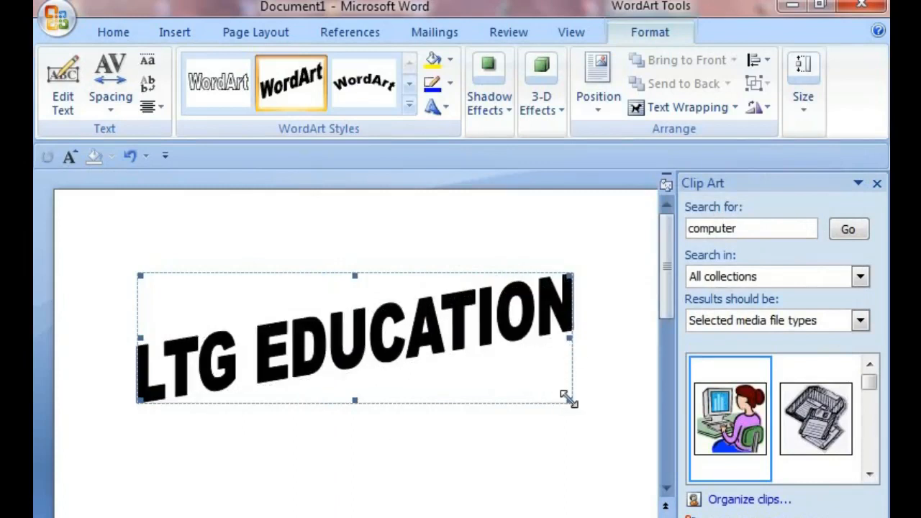
drag(569, 397, 587, 462)
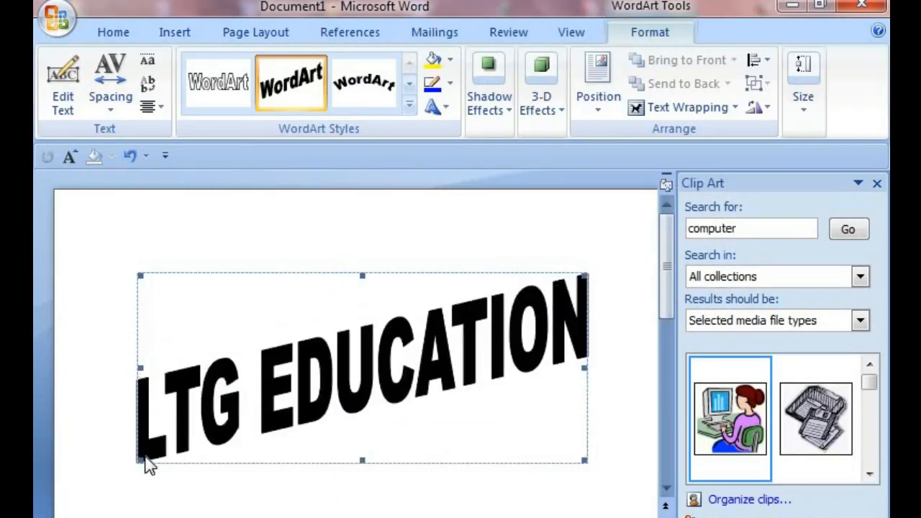
drag(138, 462, 137, 356)
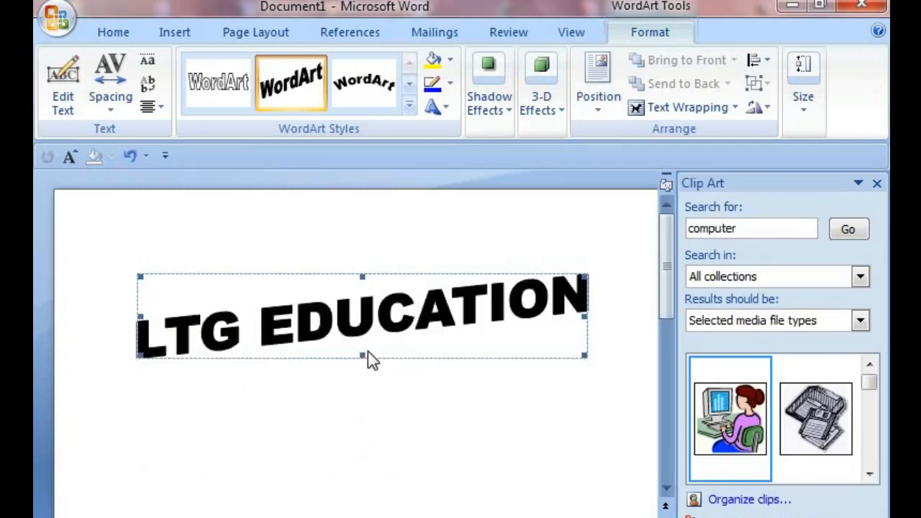
drag(360, 359, 361, 373)
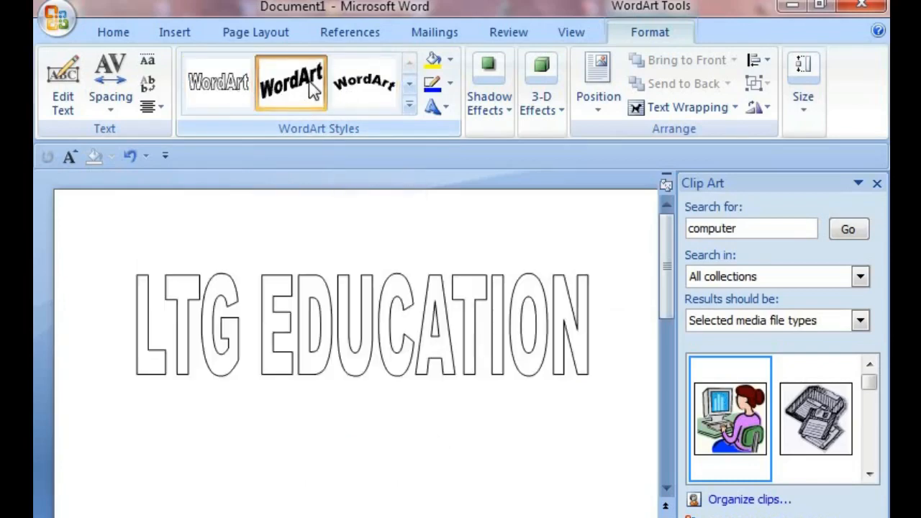
click(364, 81)
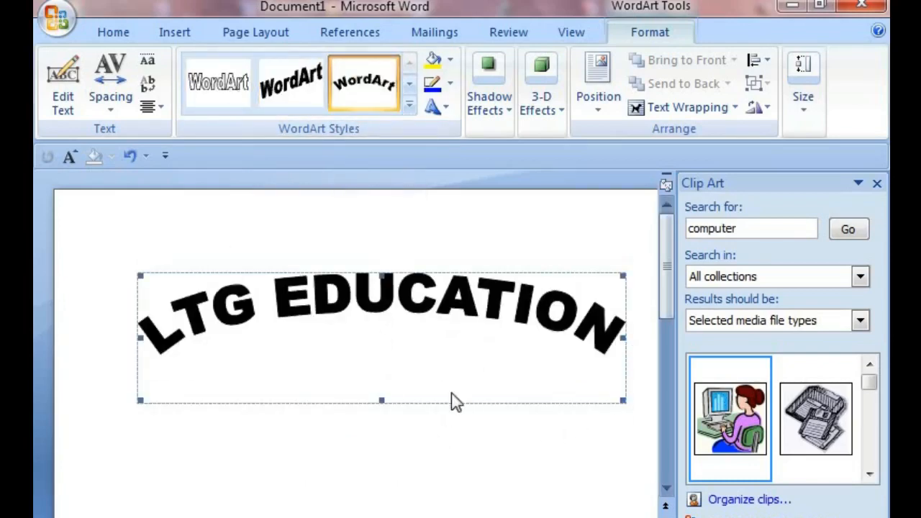
Step: Insert a WordArt in the orange 3-D gallery style with the text BORDEHI
click(193, 34)
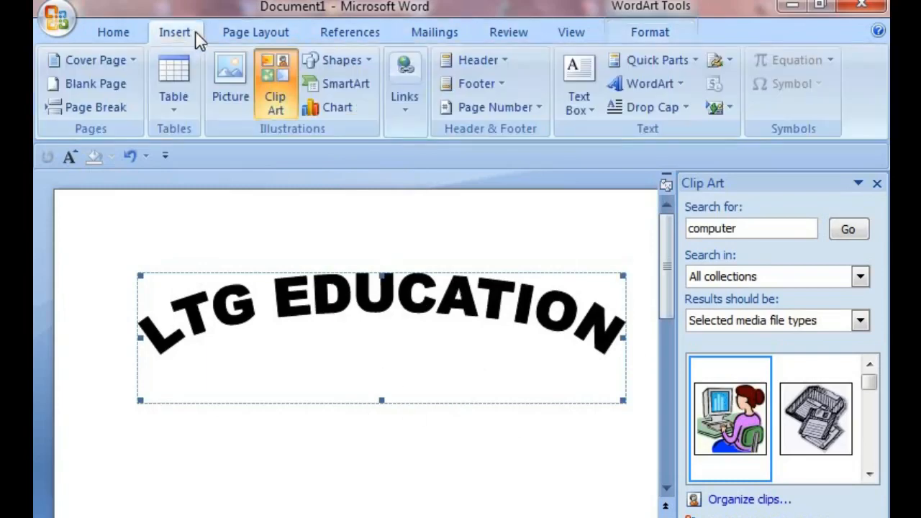
click(671, 86)
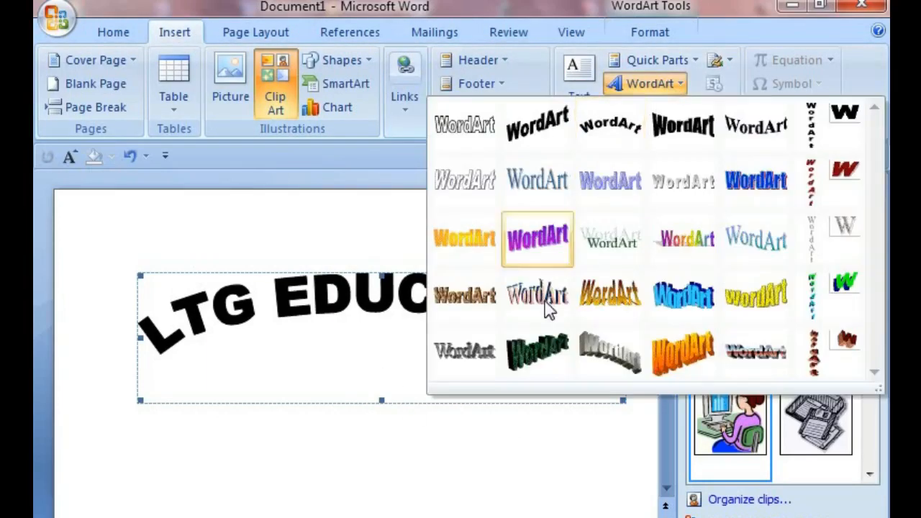
click(682, 348)
click(682, 308)
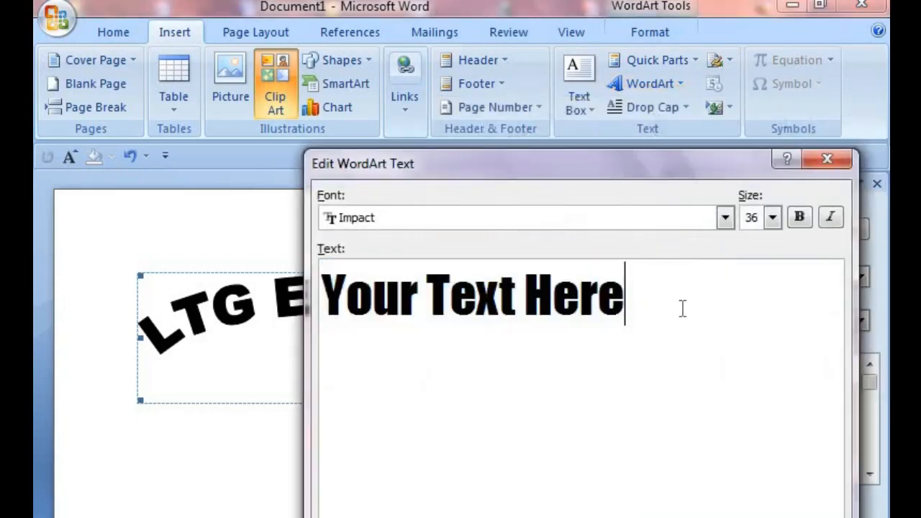
key(BackSpace)
key(BackSpace)
key(BackSpace)
key(BackSpace)
key(BackSpace)
key(BackSpace)
key(BackSpace)
key(BackSpace)
key(BackSpace)
key(BackSpace)
key(BackSpace)
key(BackSpace)
key(BackSpace)
key(BackSpace)
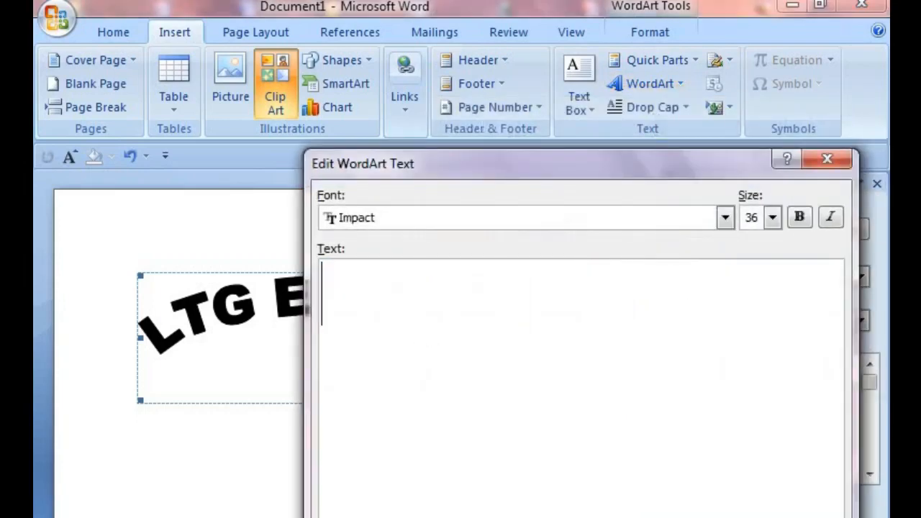
text(B)
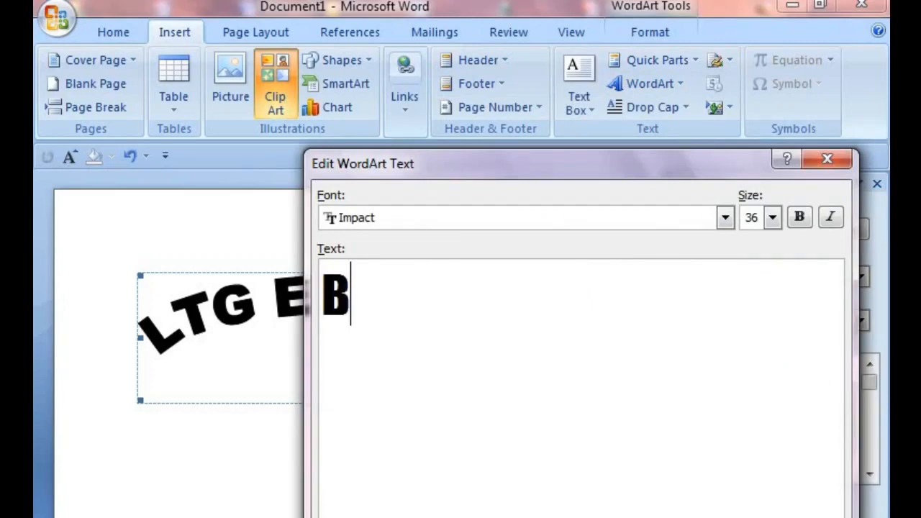
text(ORDEH)
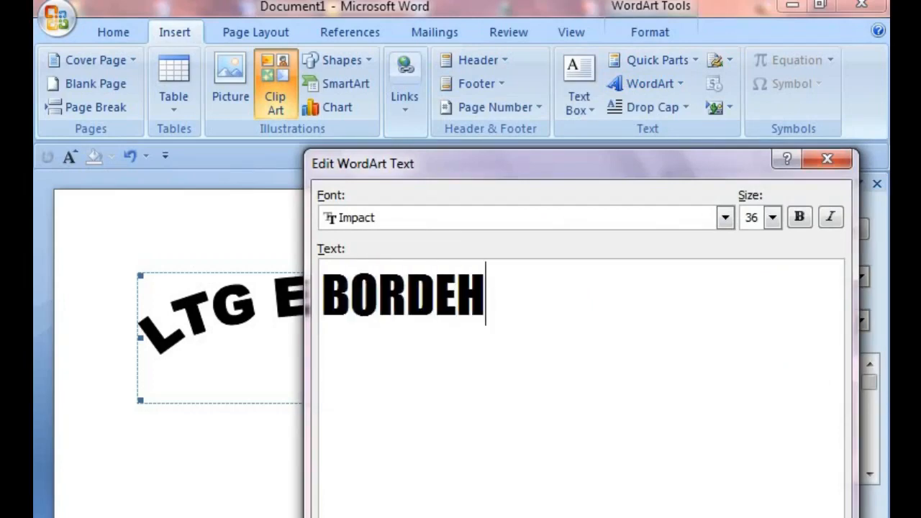
text(I)
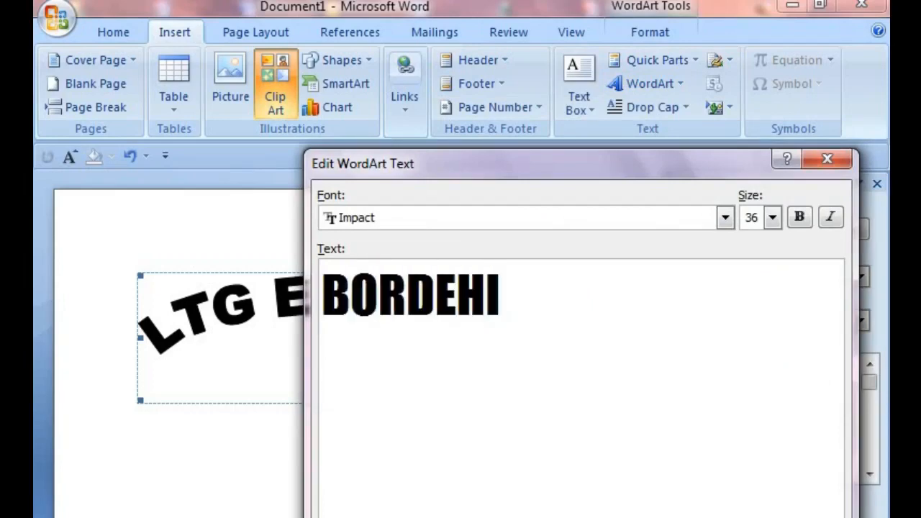
click(705, 516)
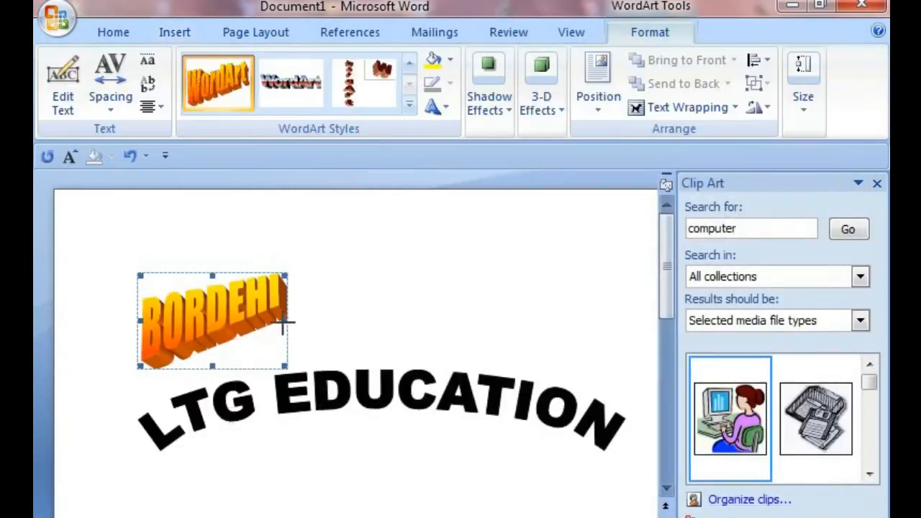
Step: Widen the BORDEHI WordArt and apply the second Parallel 3-D effect to it
drag(285, 325, 407, 323)
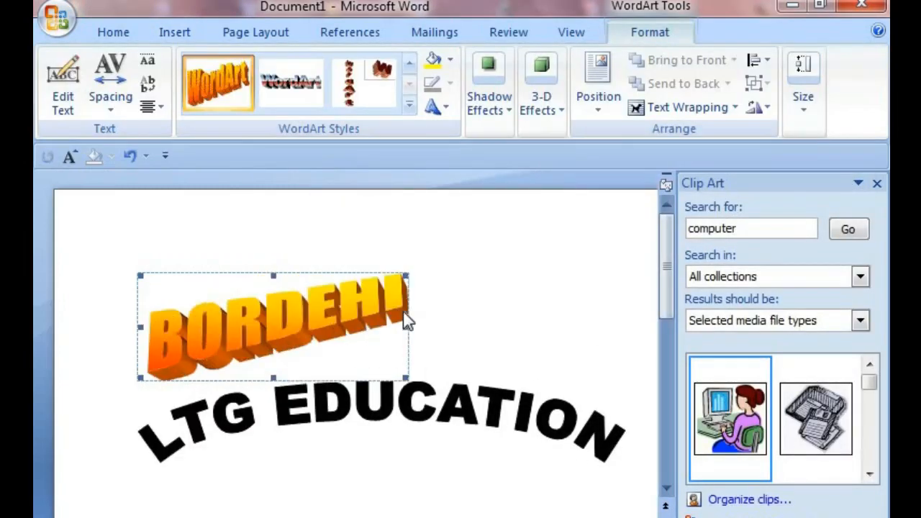
click(558, 108)
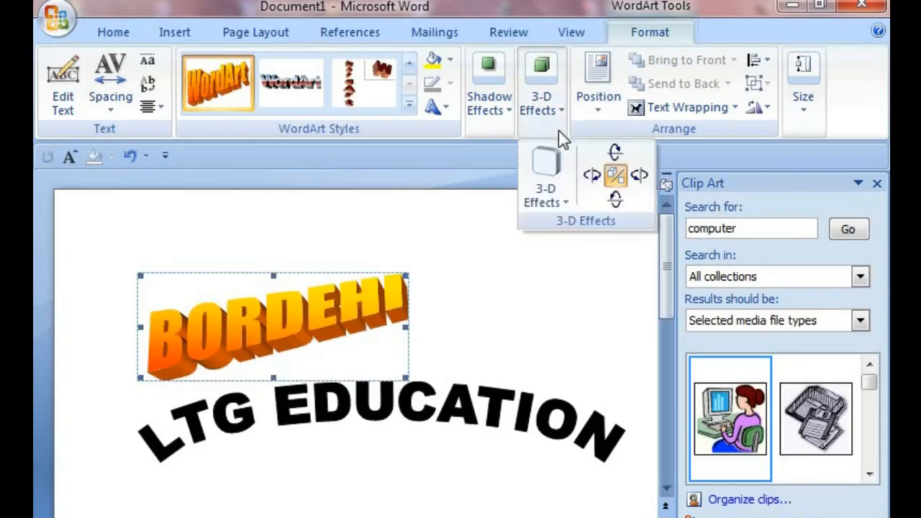
click(558, 198)
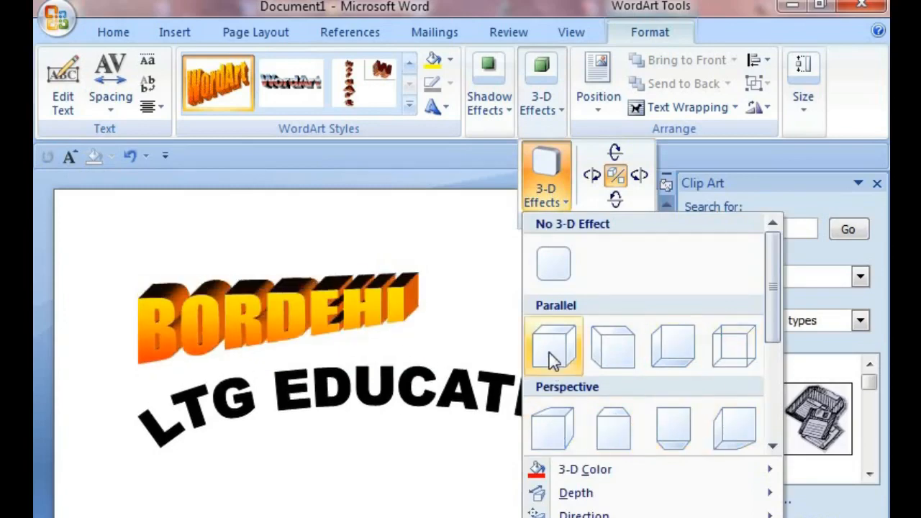
click(613, 345)
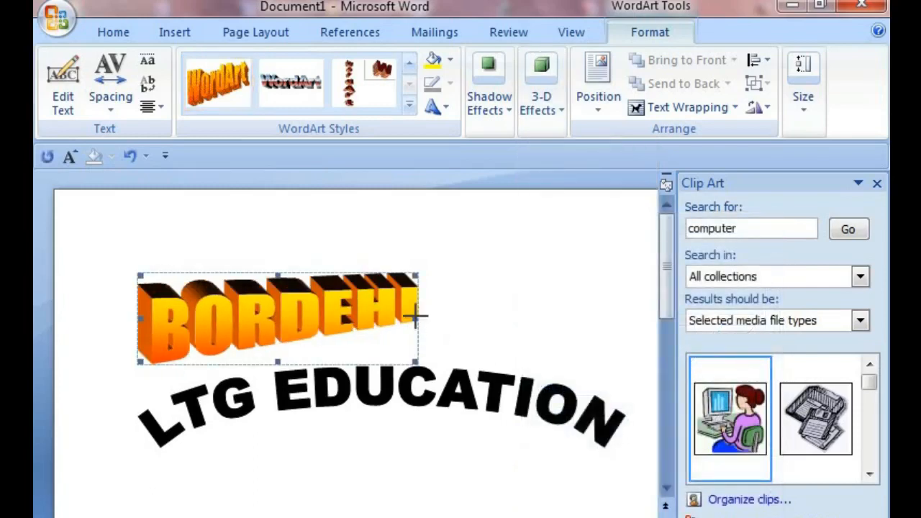
Step: Stretch the BORDEHI WordArt wider and taller by its side, bottom and top handles
drag(415, 318, 594, 318)
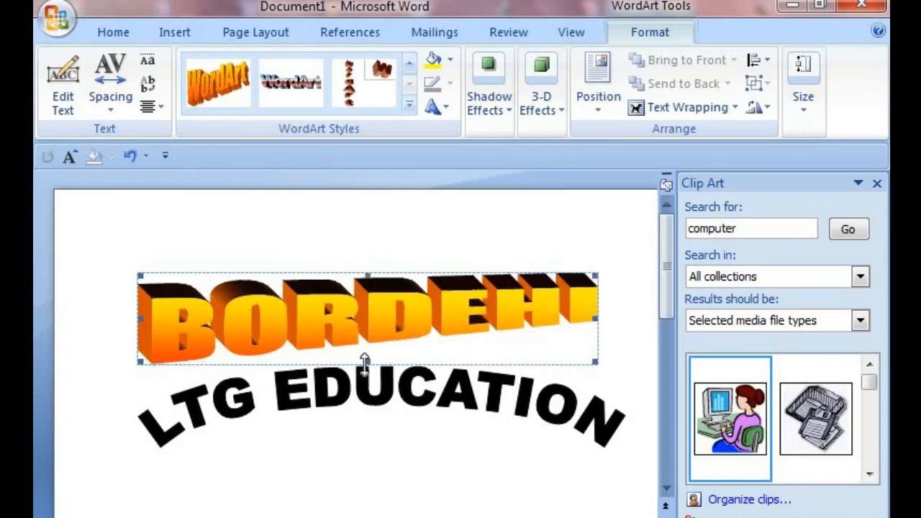
drag(365, 403, 366, 401)
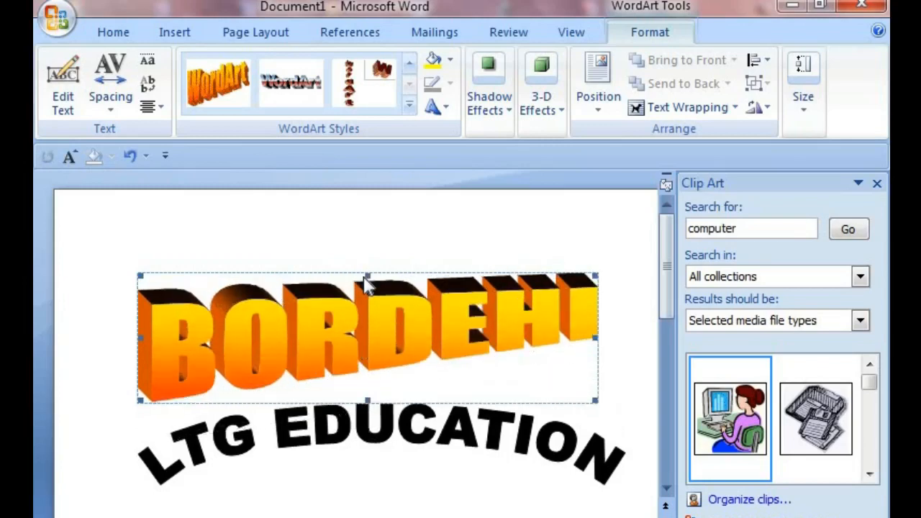
drag(368, 275, 370, 264)
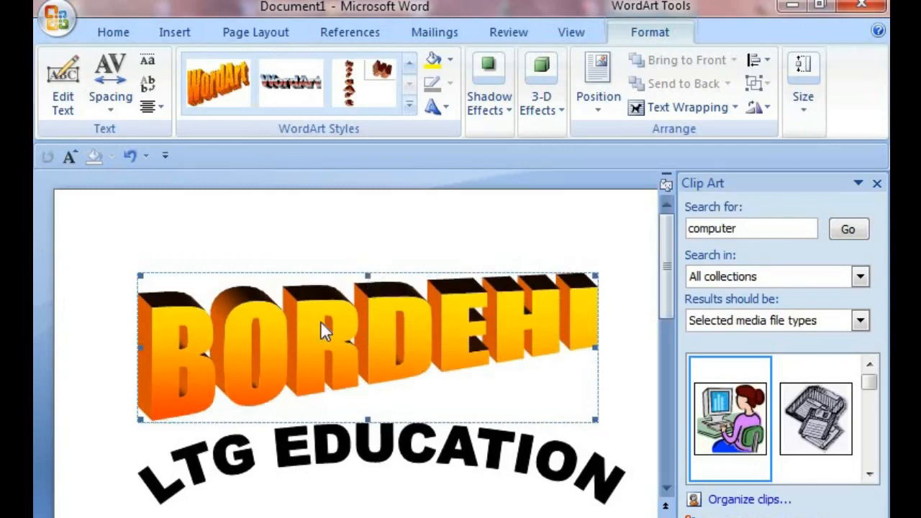
Step: Place the cursor below the WordArt and open the Drop Cap and signature line menus to view their options
click(263, 449)
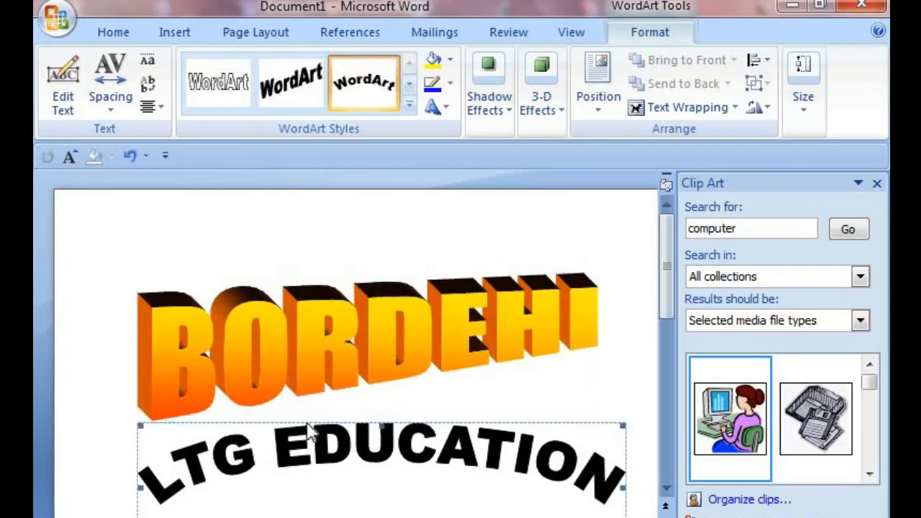
click(558, 267)
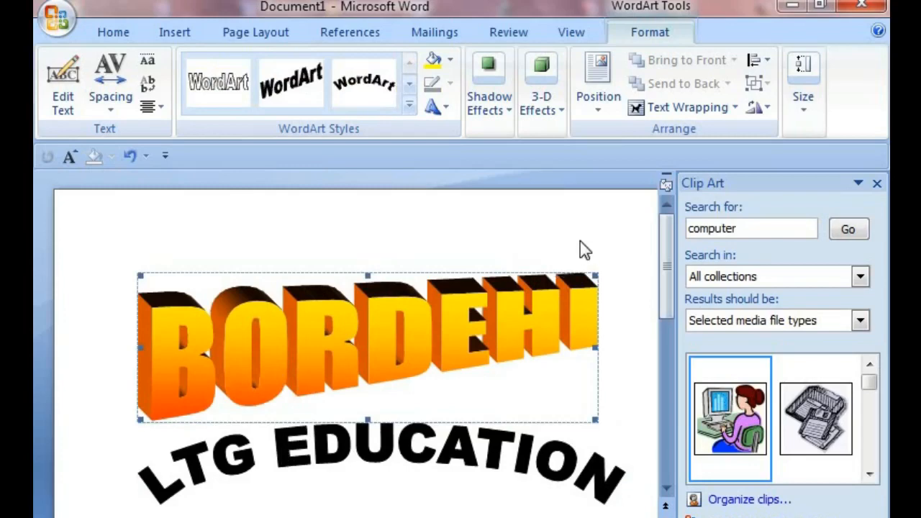
click(633, 421)
scroll(641, 512, down, 1)
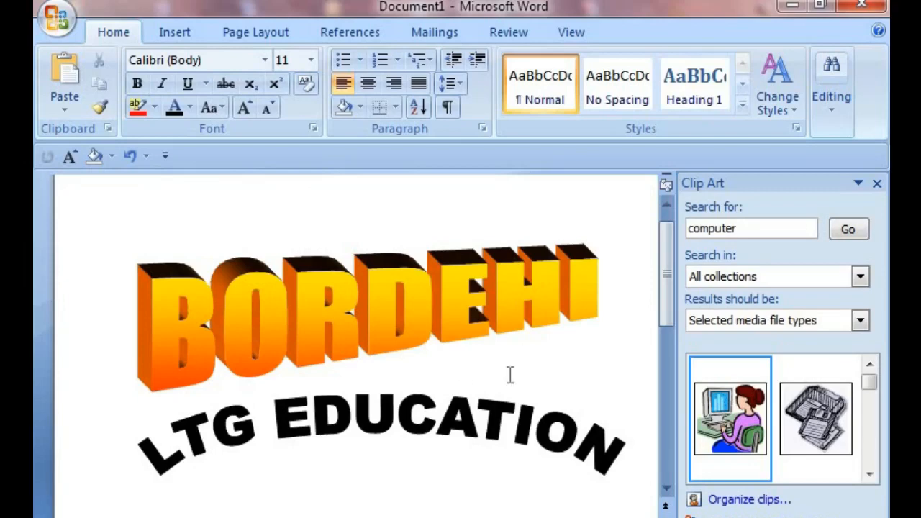
click(175, 33)
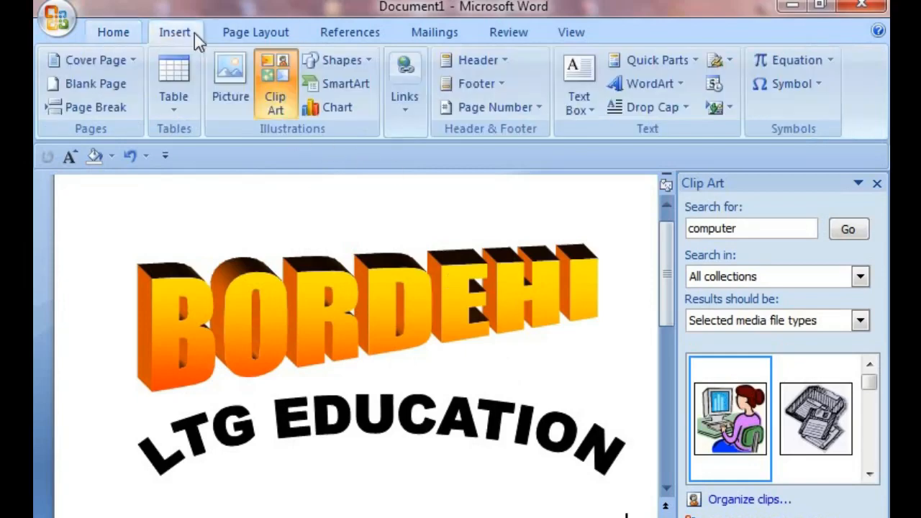
click(684, 108)
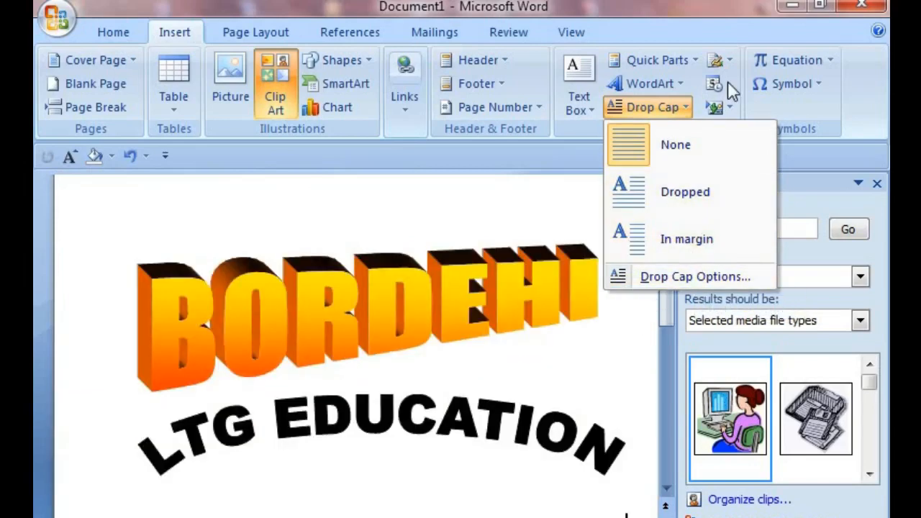
click(729, 60)
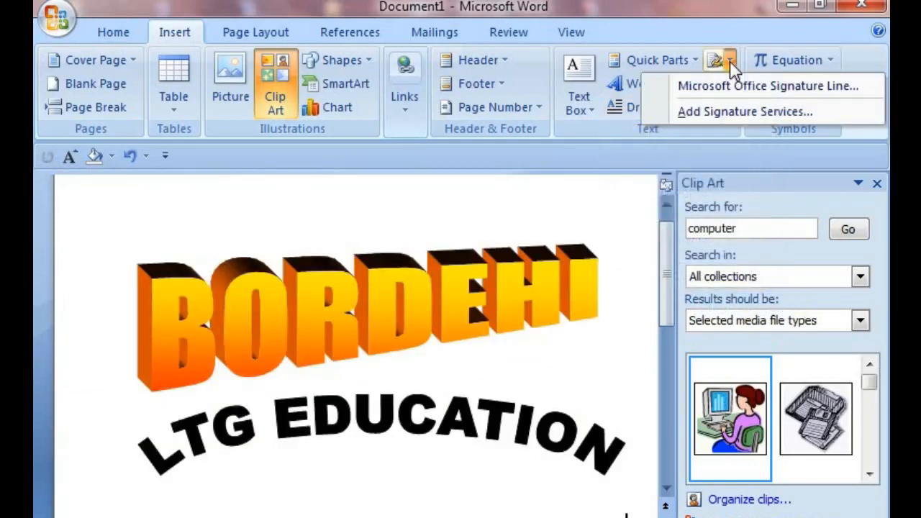
click(744, 129)
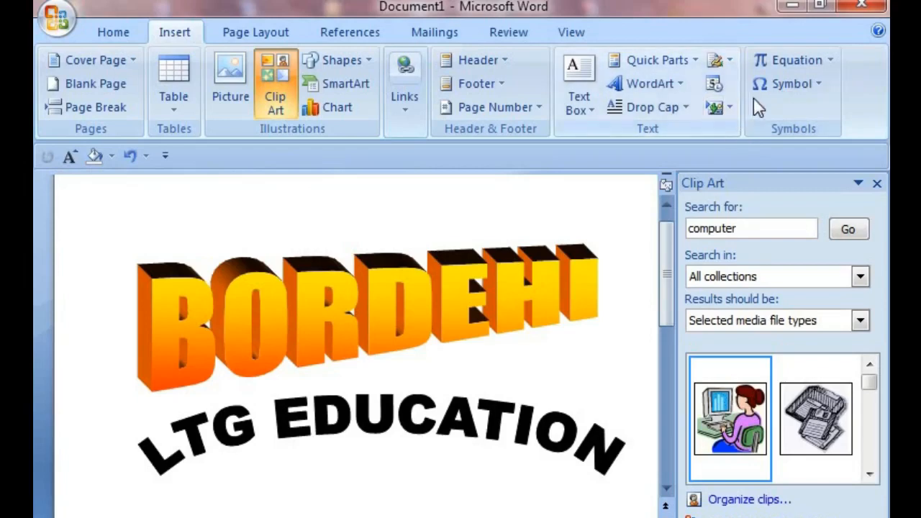
Step: Browse the built-in equations gallery, scrolling through its entries, then close it
click(830, 60)
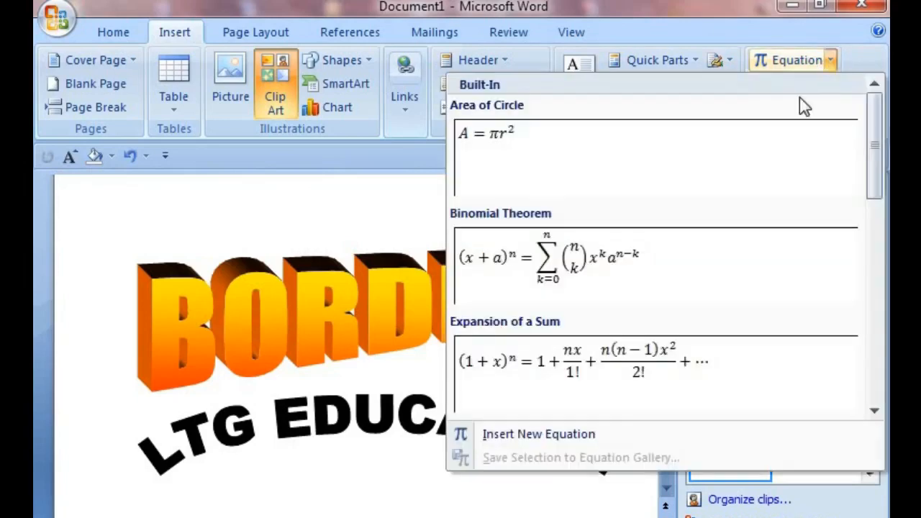
scroll(549, 259, down, 6)
scroll(547, 261, up, 6)
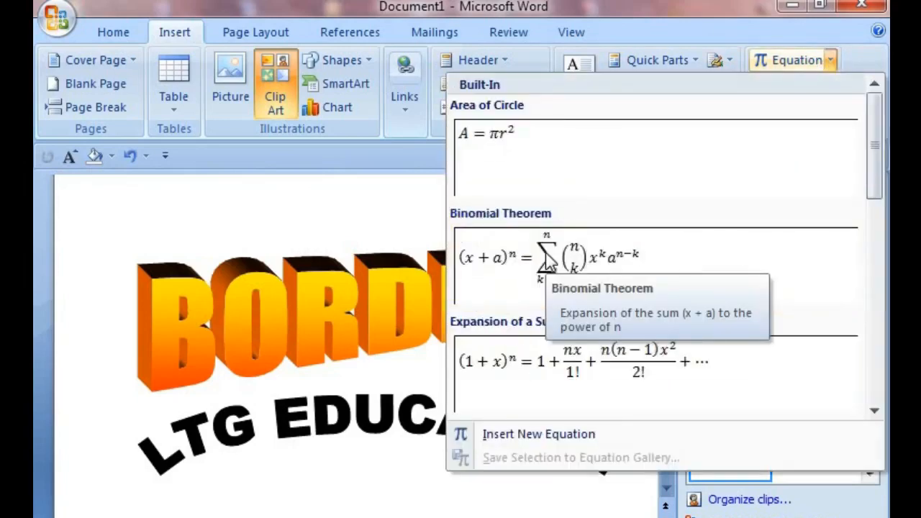
scroll(547, 263, down, 6)
scroll(563, 365, up, 6)
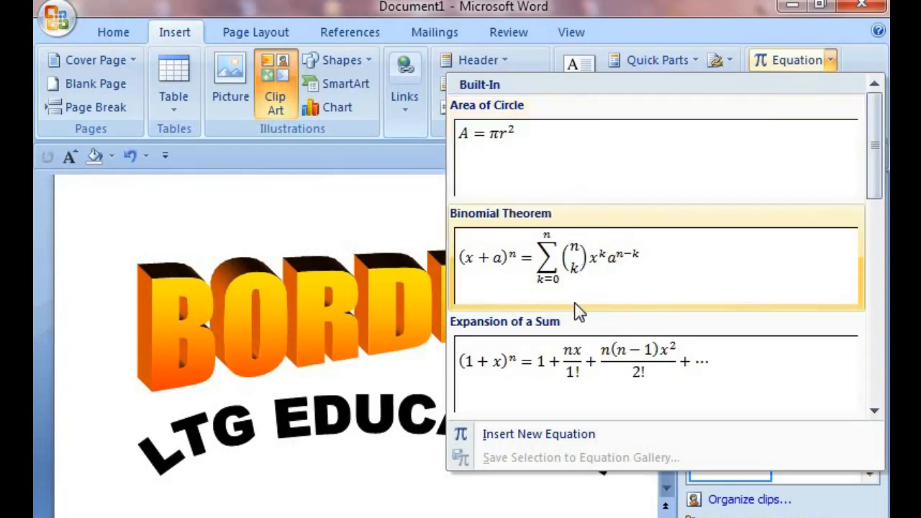
scroll(571, 308, down, 5)
scroll(571, 319, up, 5)
scroll(813, 119, down, 5)
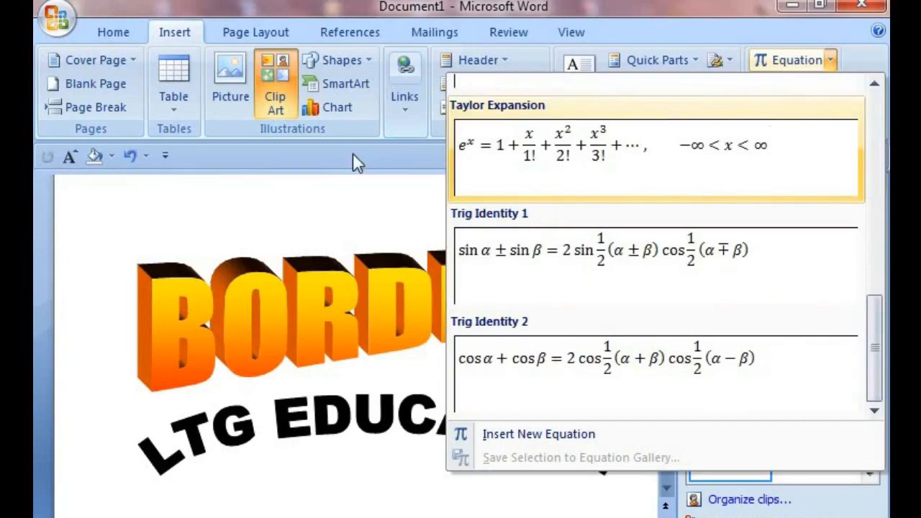
click(304, 238)
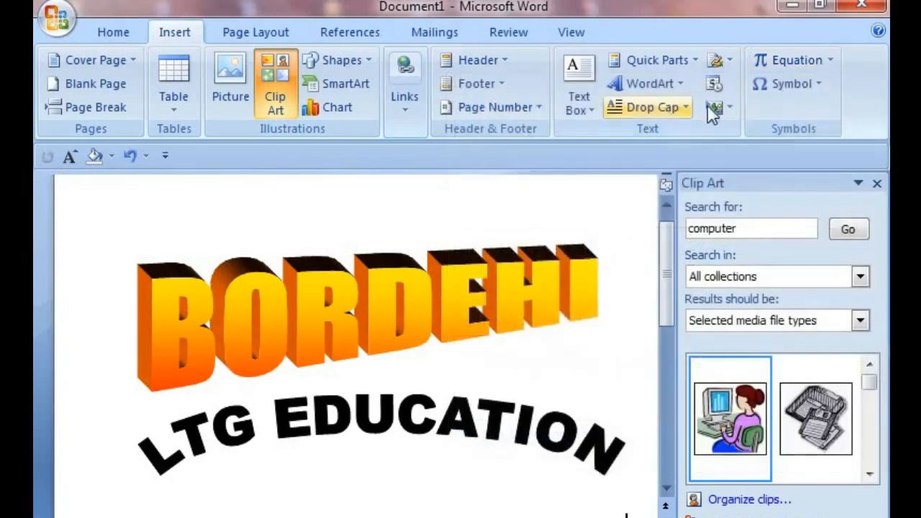
click(828, 62)
scroll(533, 275, down, 4)
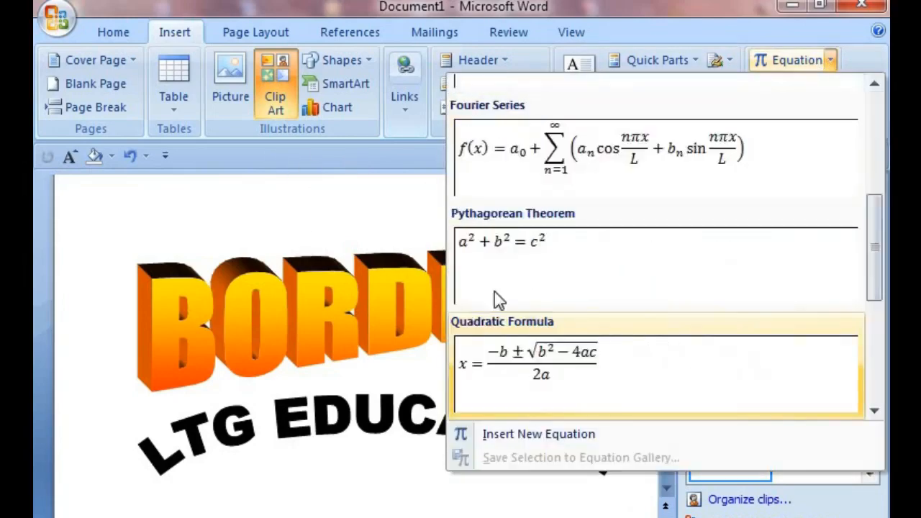
scroll(495, 292, up, 4)
click(410, 302)
Step: Insert the copyright symbol © from the More Symbols dialog and close it
click(819, 84)
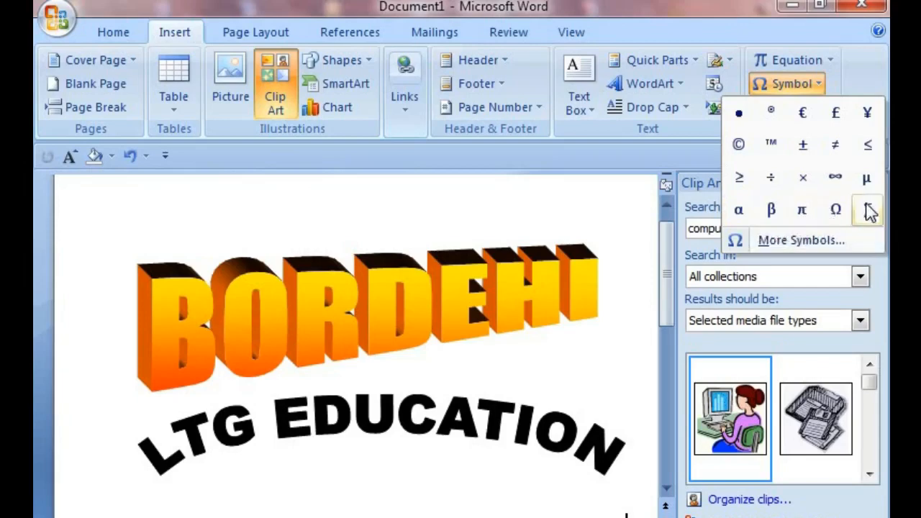
click(808, 242)
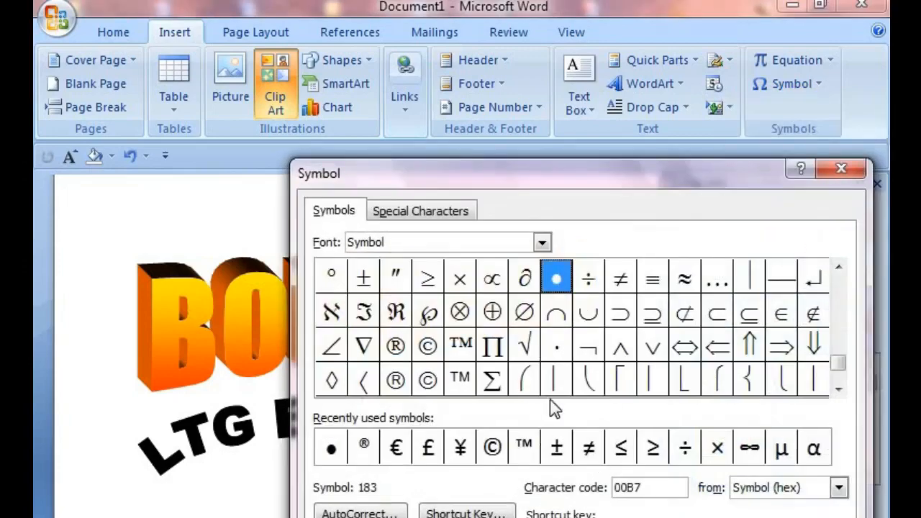
click(425, 348)
click(735, 517)
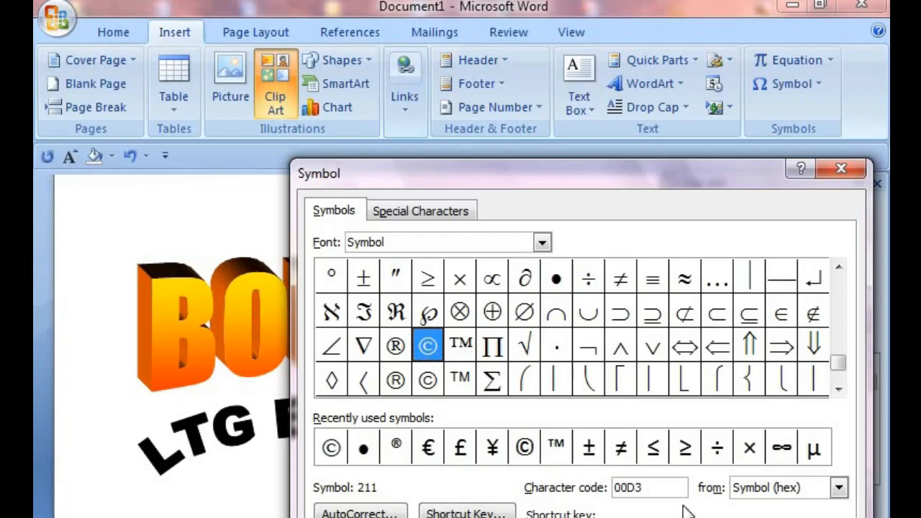
click(819, 517)
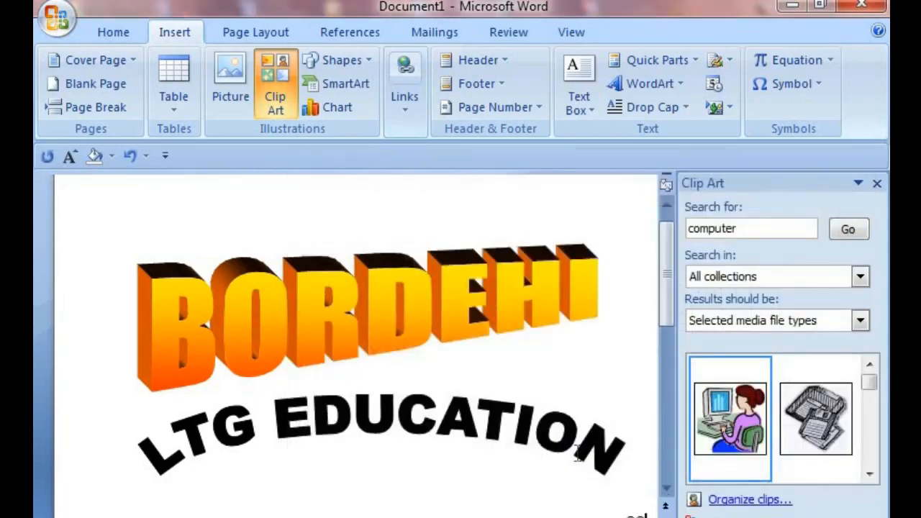
Step: View the Insert Object and signature line menu options
scroll(597, 494, down, 2)
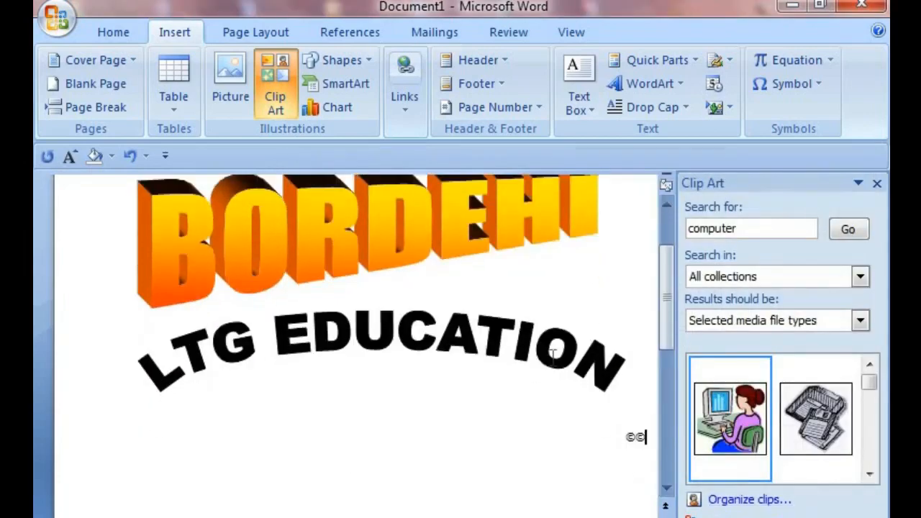
click(735, 106)
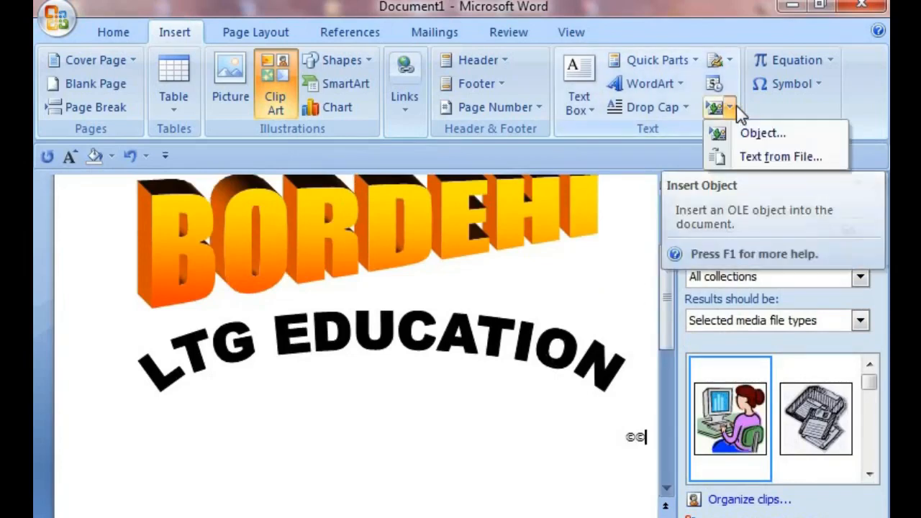
click(734, 109)
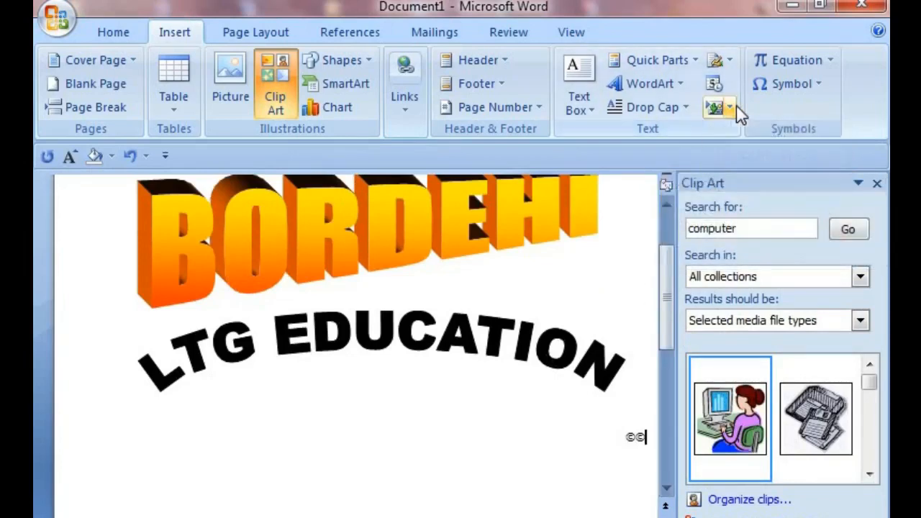
click(731, 60)
click(732, 62)
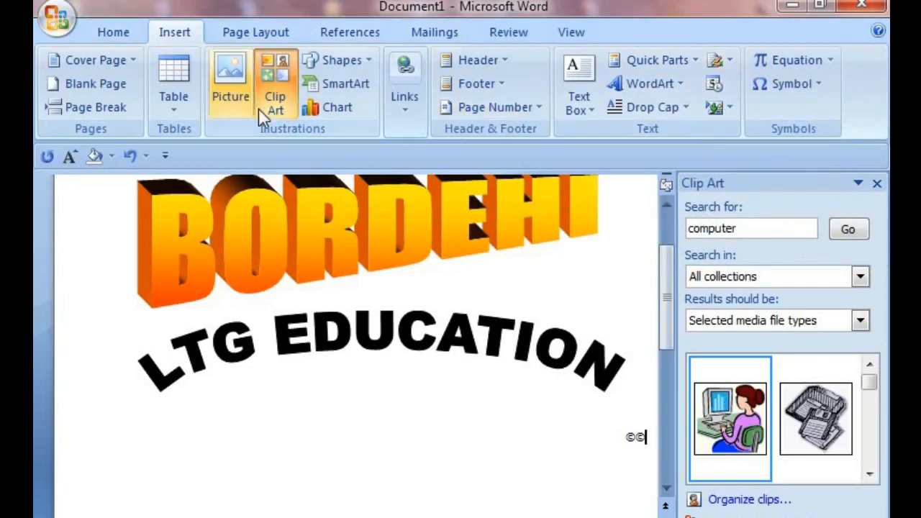